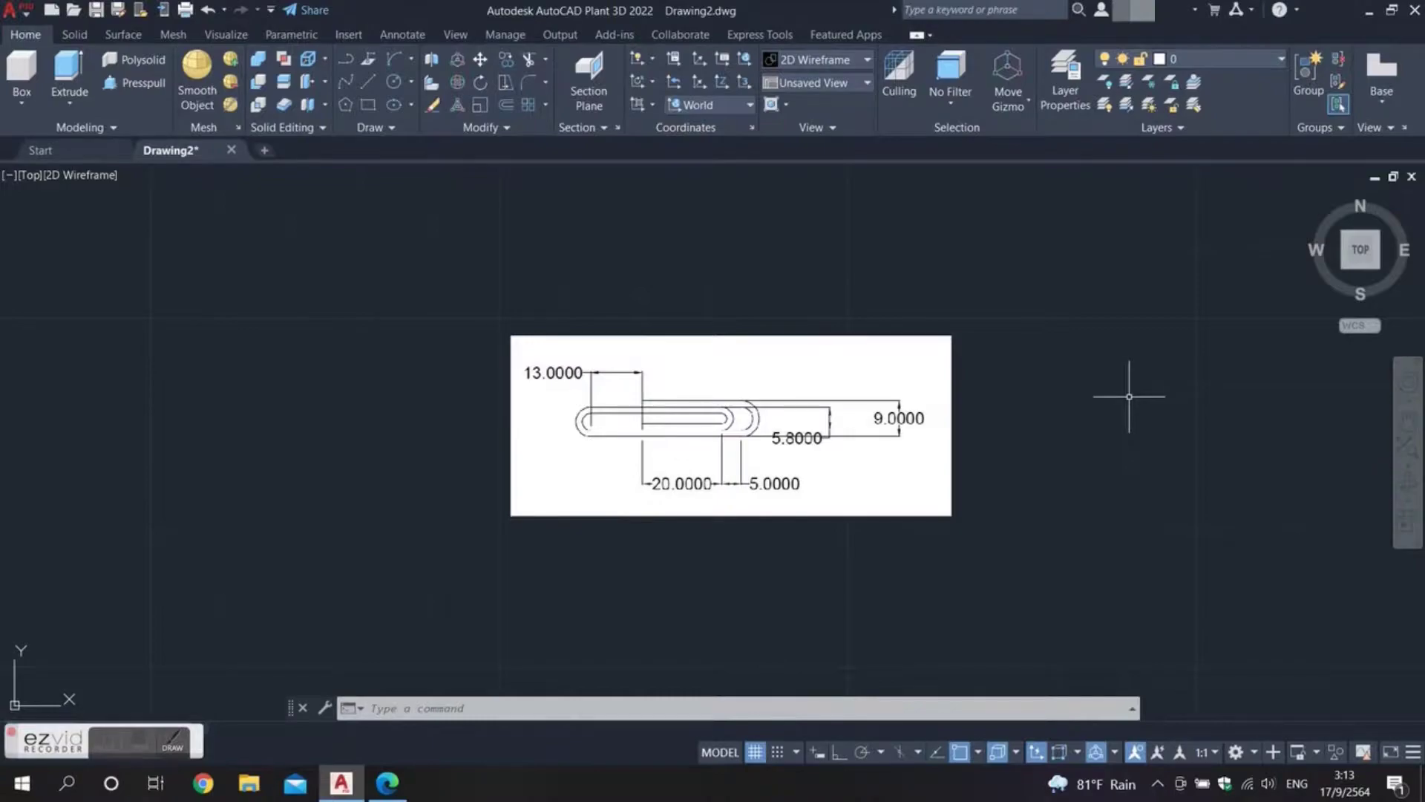
Examine the dimensioned paper clip reference image and bring an empty drawing area beside it into view.
scroll(965, 448, up, 2)
middle_drag(920, 452, 1002, 473)
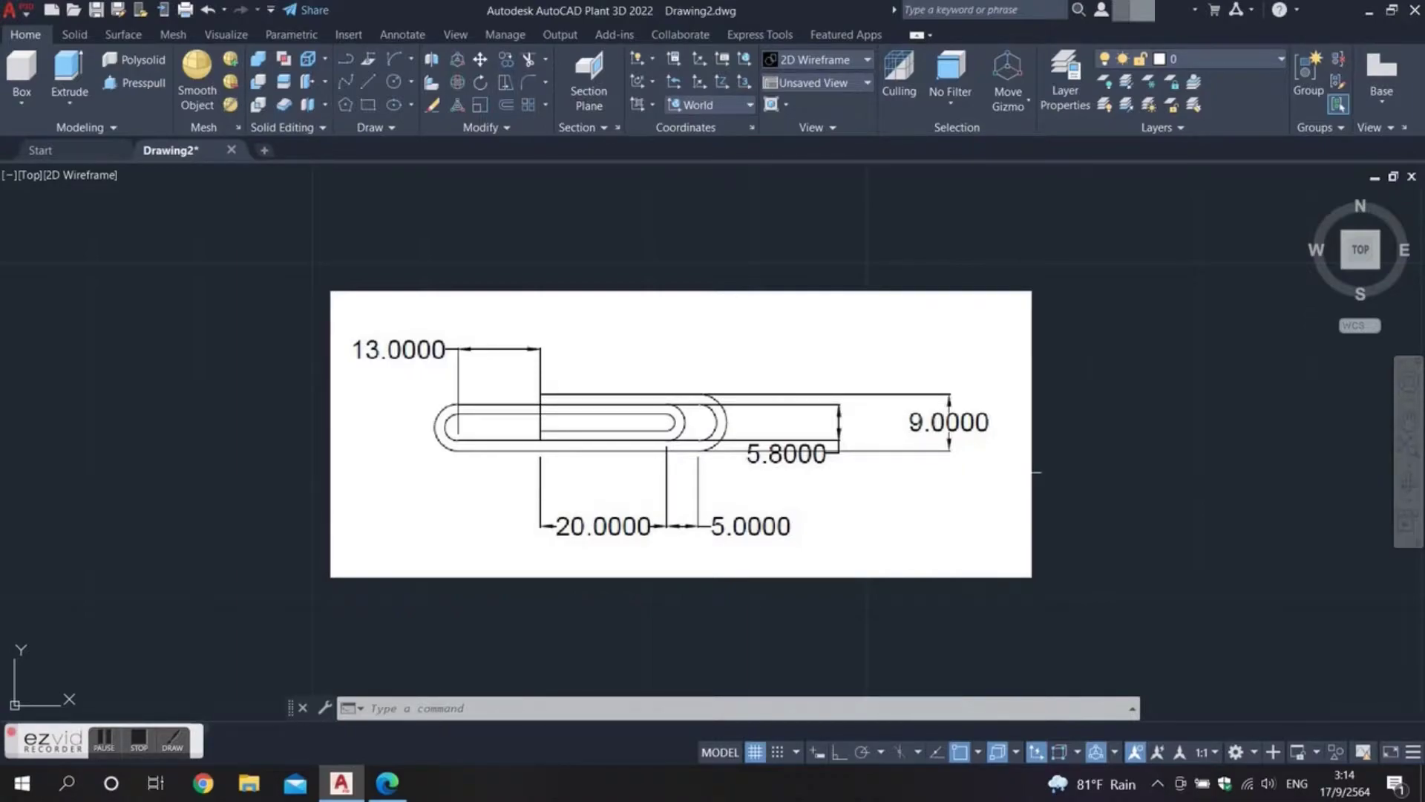
middle_drag(1208, 492, 471, 490)
scroll(764, 334, down, 2)
mouse_move(764, 333)
middle_down()
mouse_move(272, 423)
mouse_move(541, 407)
middle_up()
scroll(879, 376, down, 2)
middle_drag(879, 376, 249, 408)
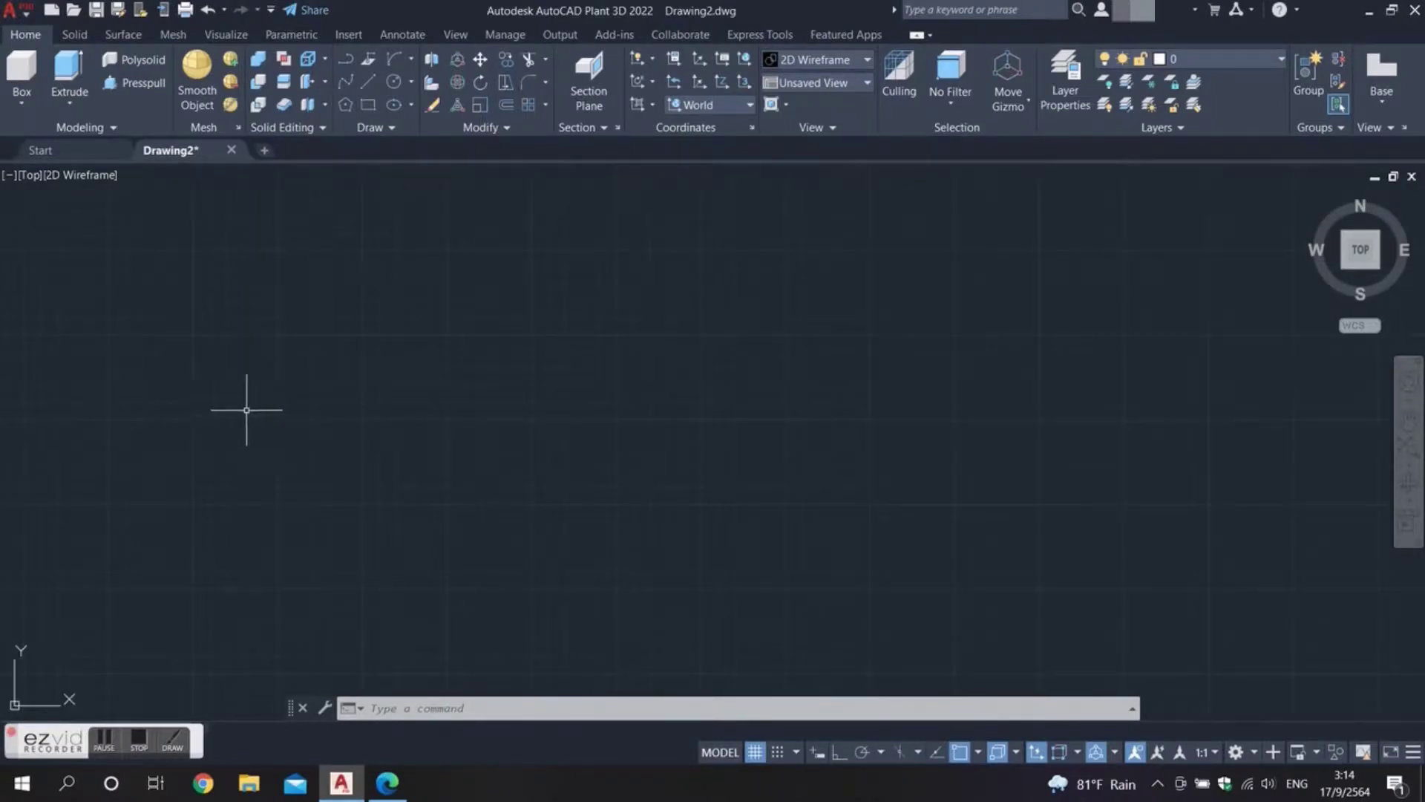
Turn on Dynamic Input for the drawing, keeping its toggle available among the drafting aids.
text(un)
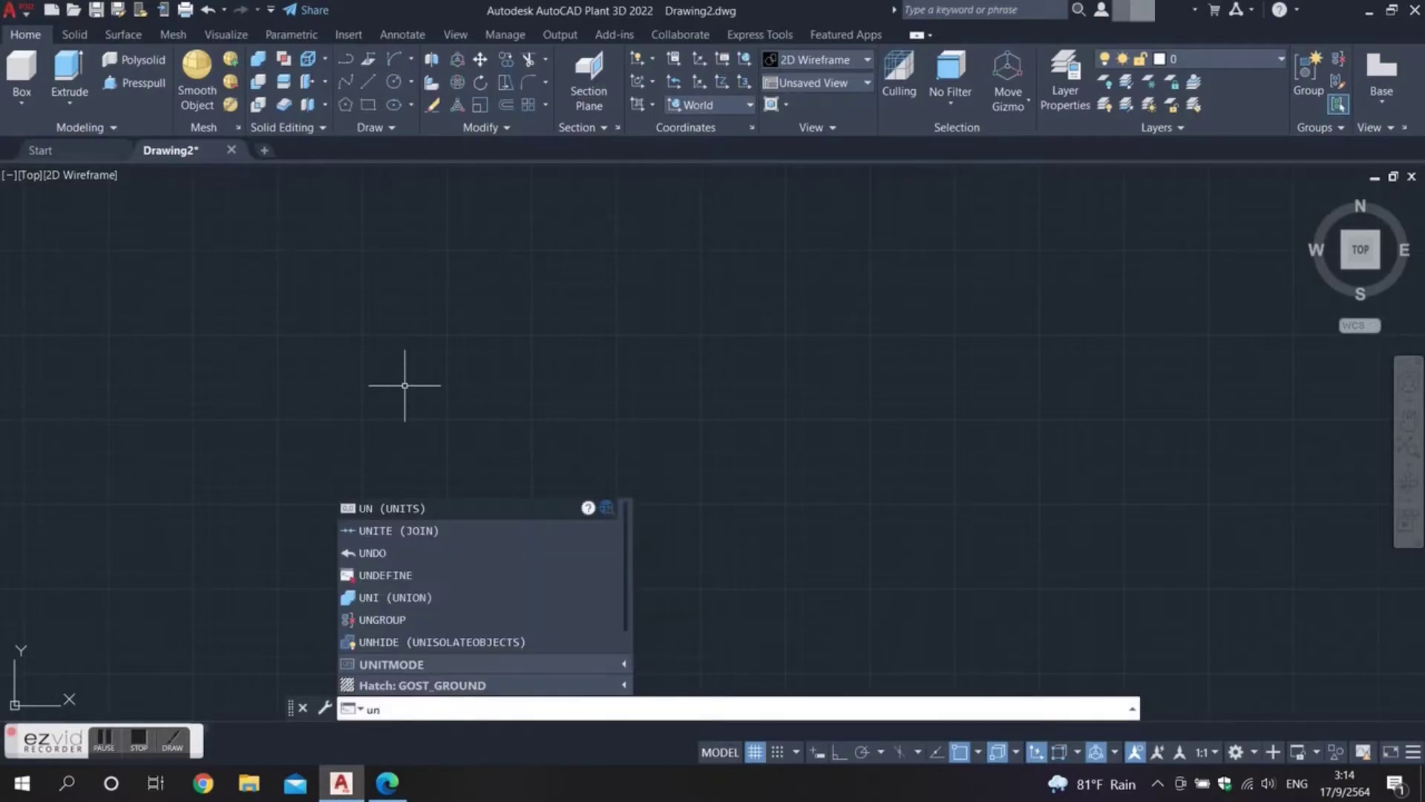
key(Escape)
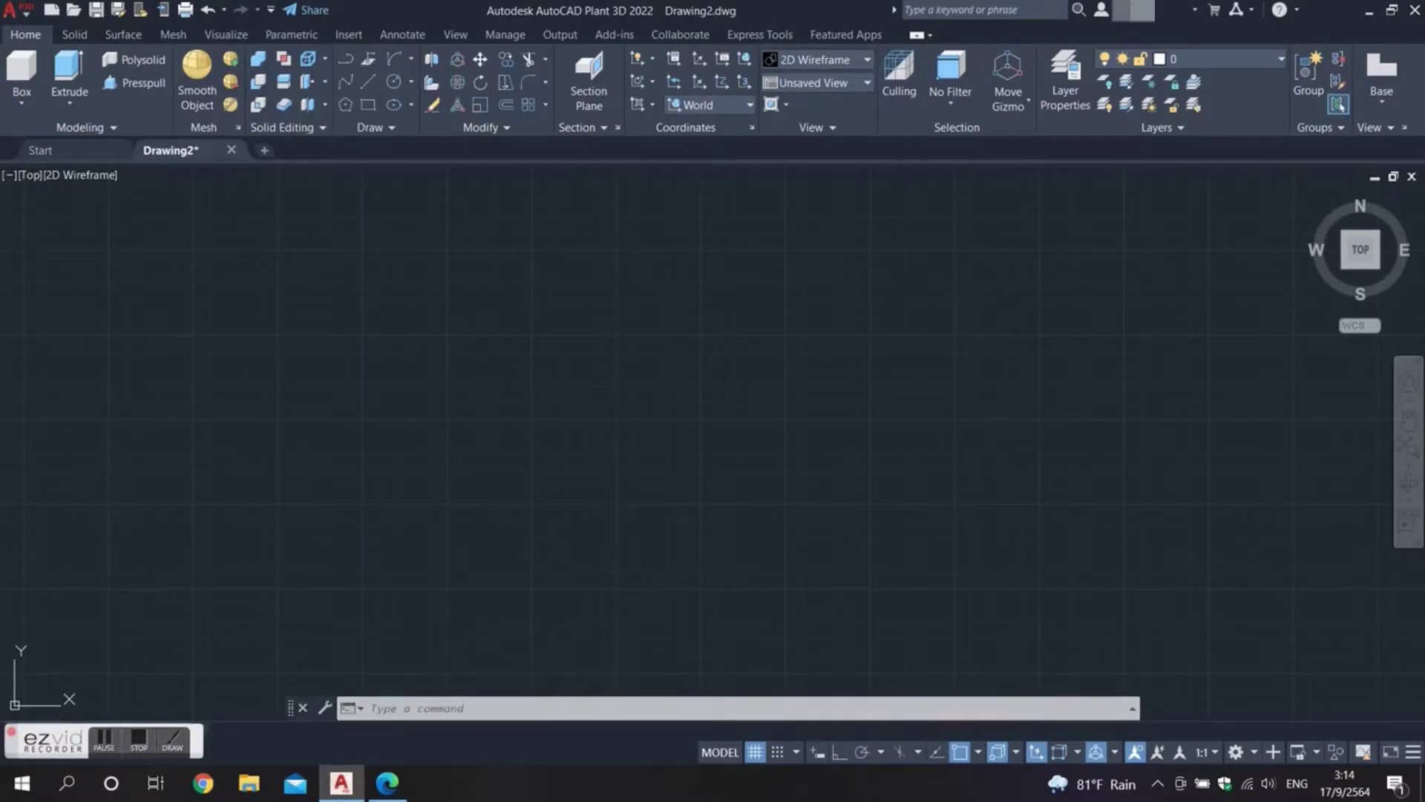
click(1414, 752)
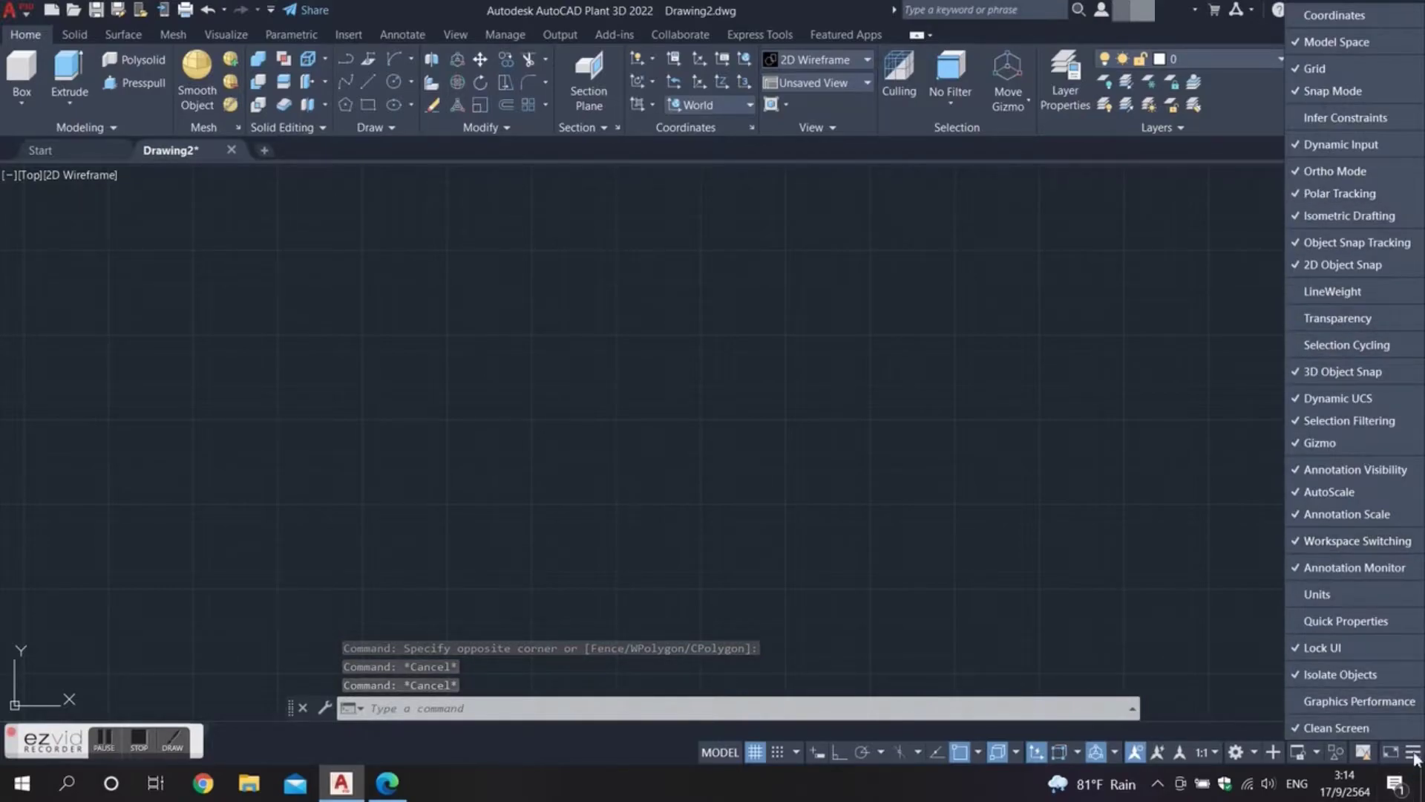
click(1333, 149)
click(1335, 148)
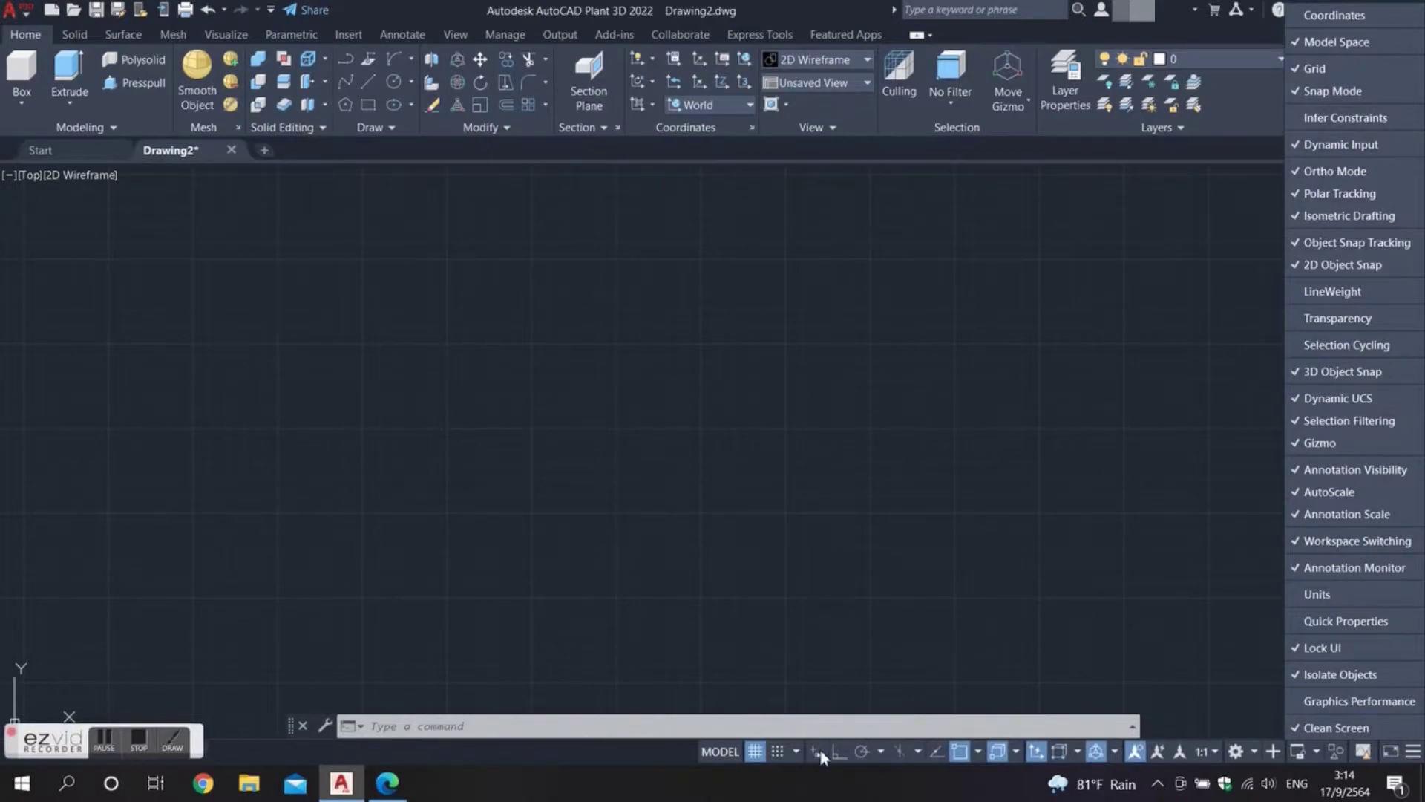
click(819, 753)
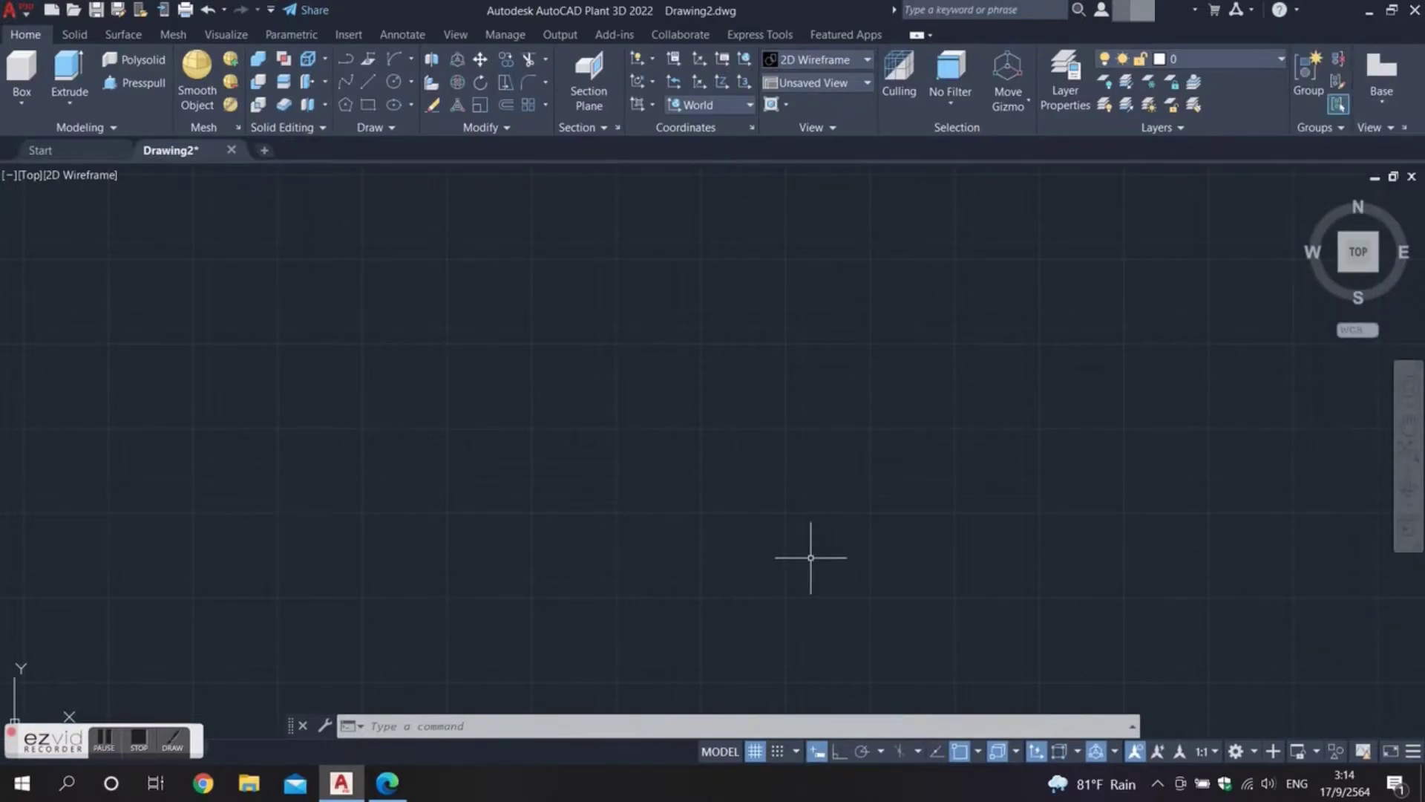
Set the drawing units' insertion scale to Millimeters.
text(un)
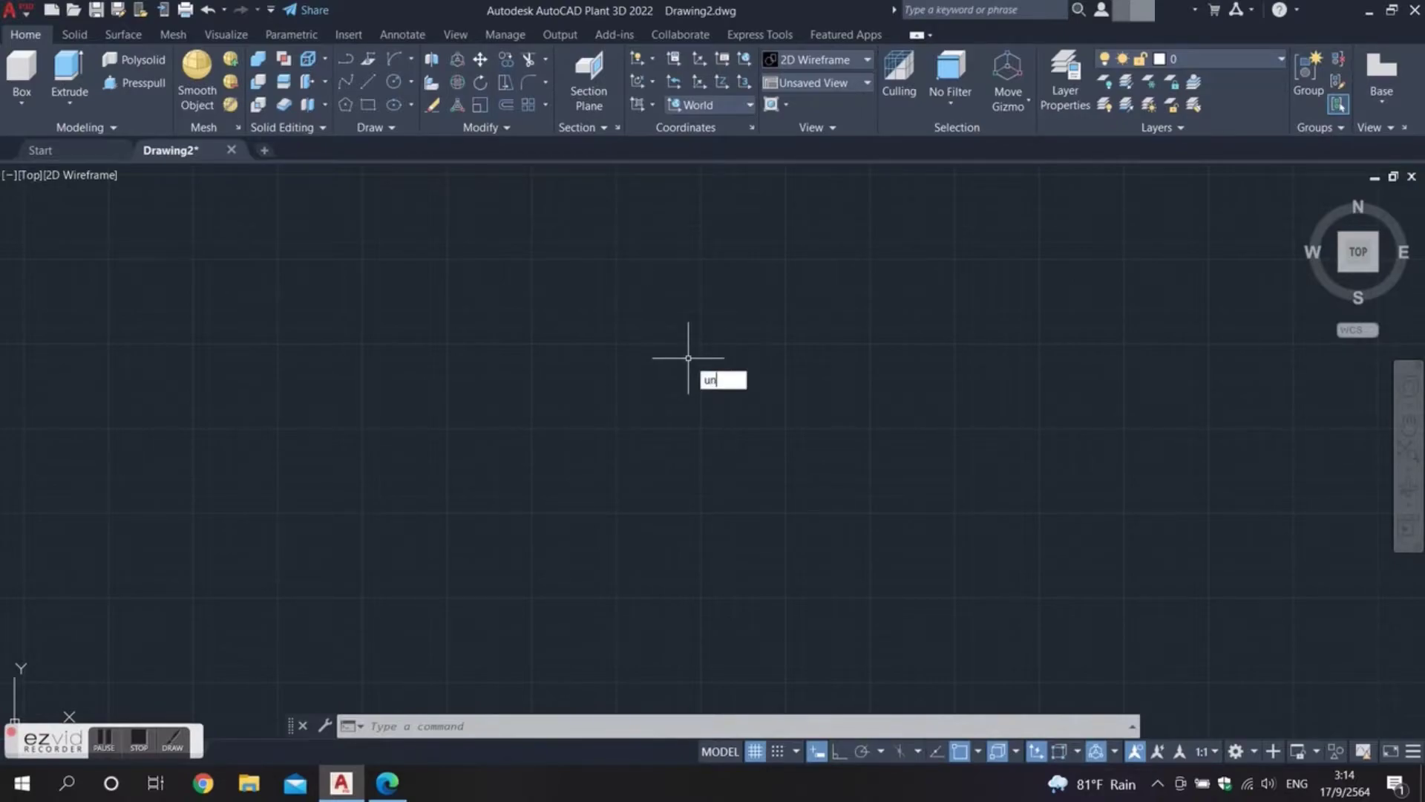
key(Return)
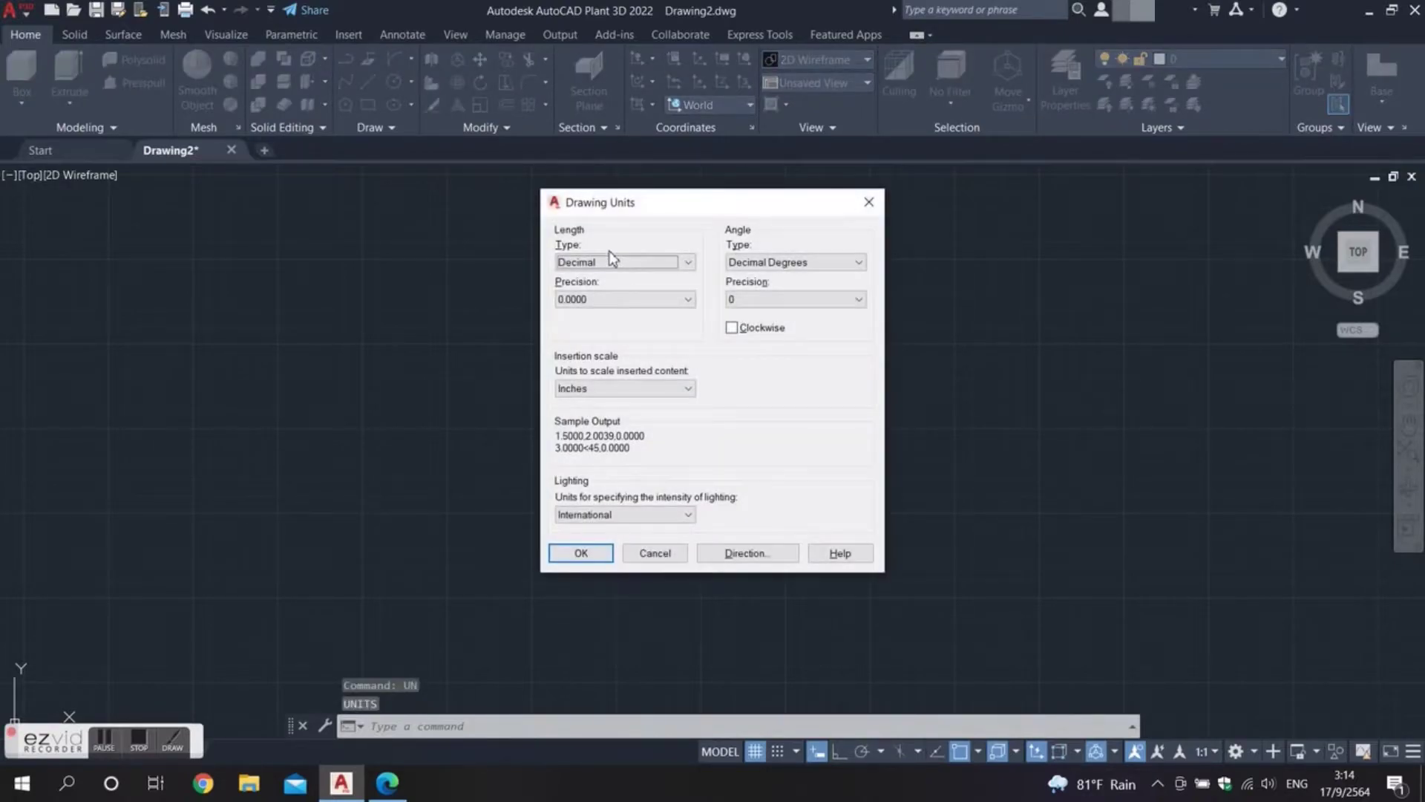
click(627, 389)
click(621, 461)
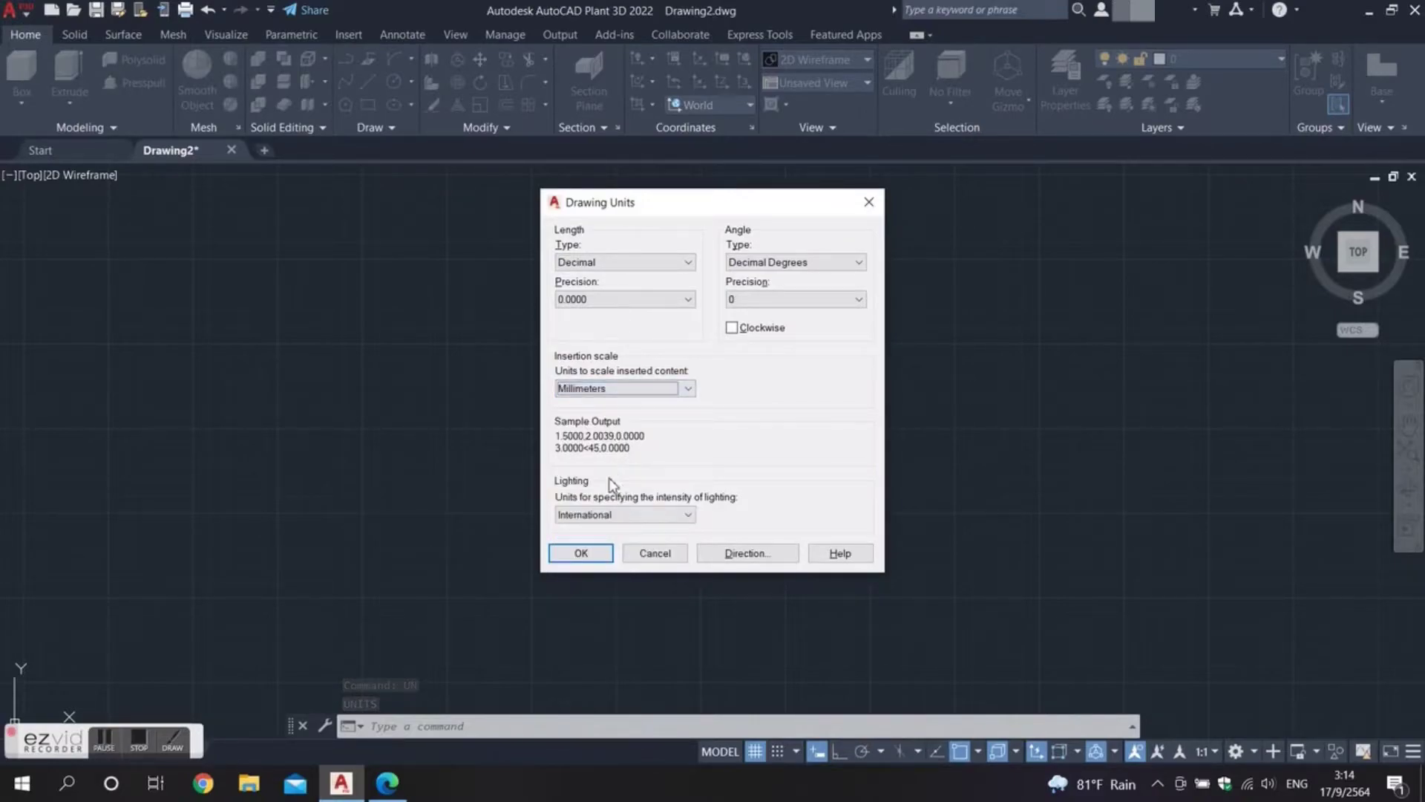
click(581, 553)
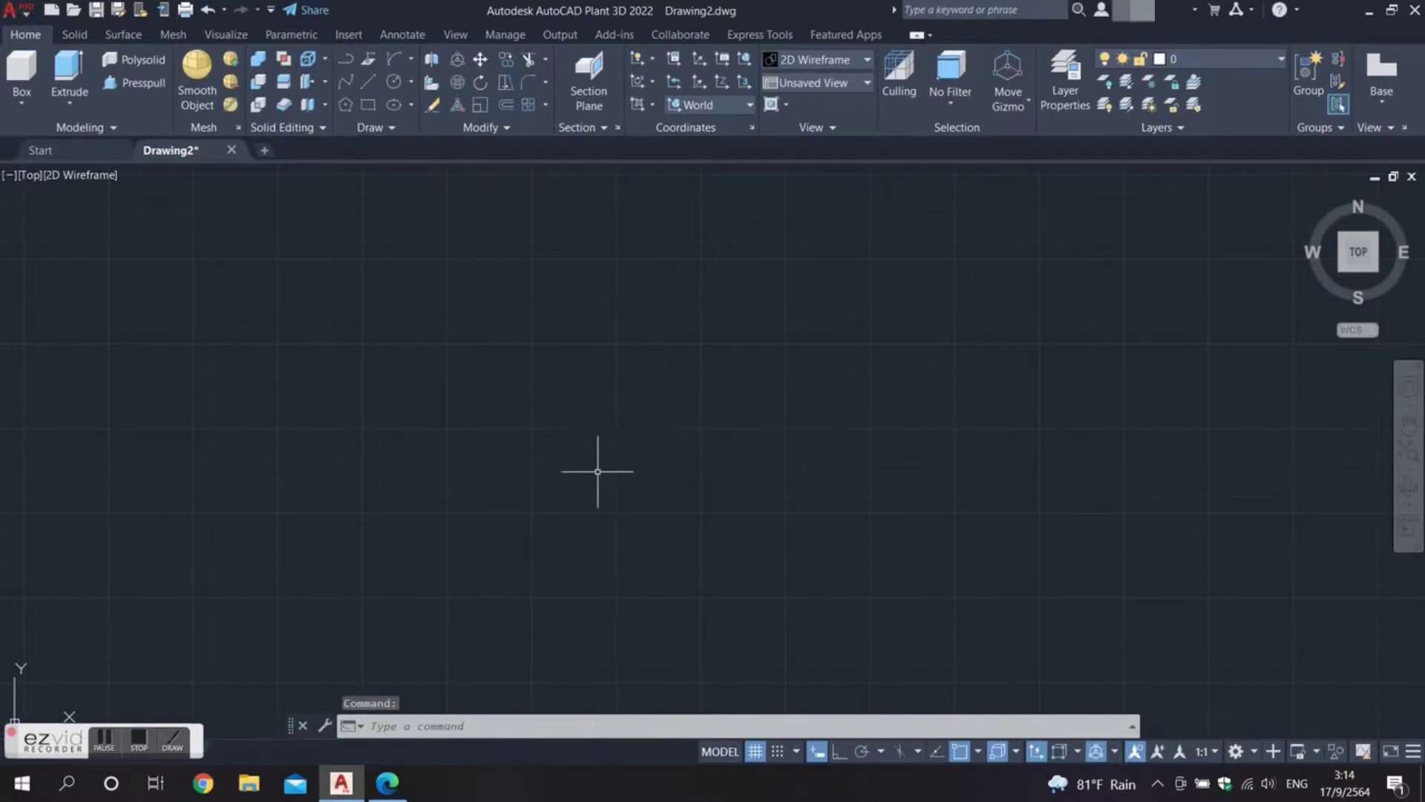
Draw a horizontal line 20 mm long in the empty area with Ortho mode turned on.
click(373, 86)
click(418, 295)
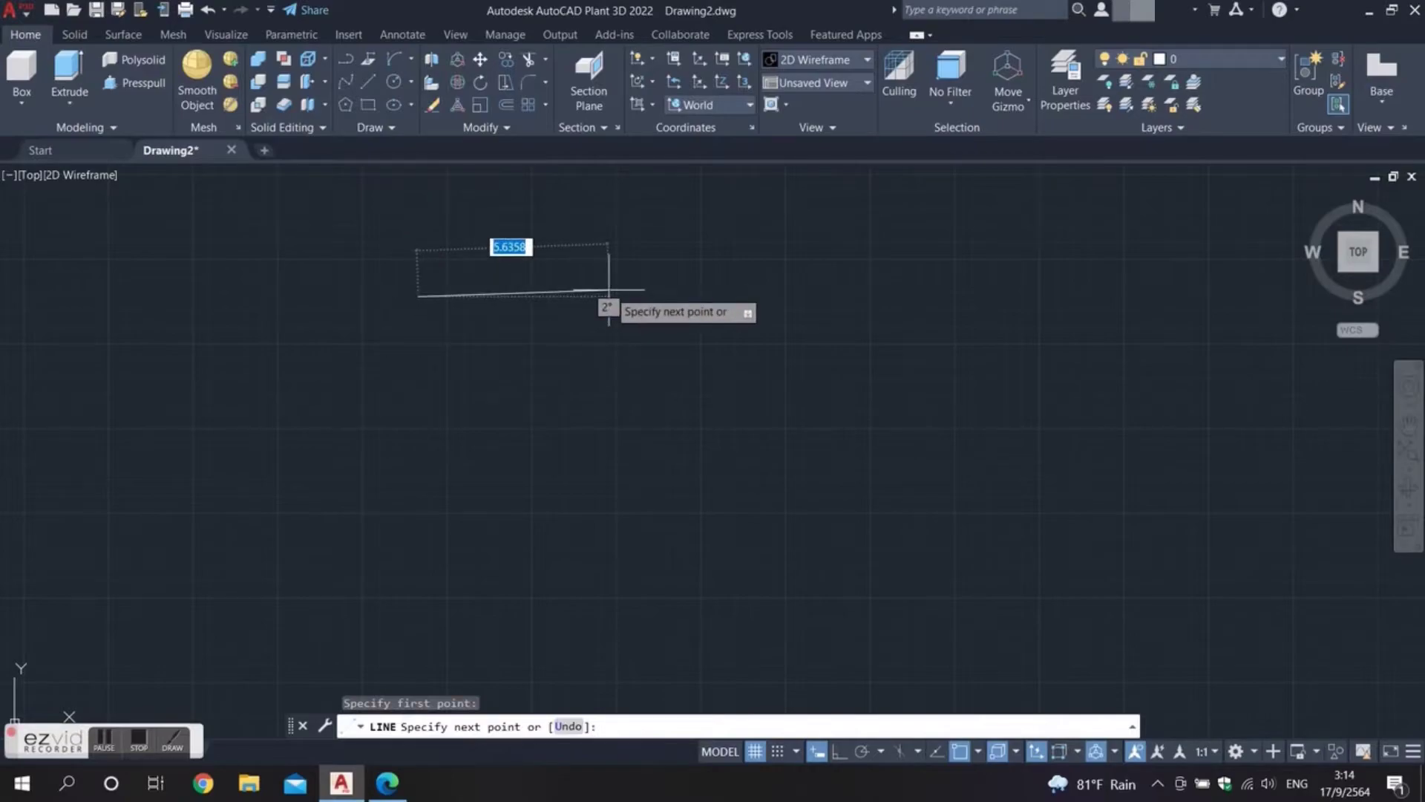
click(839, 751)
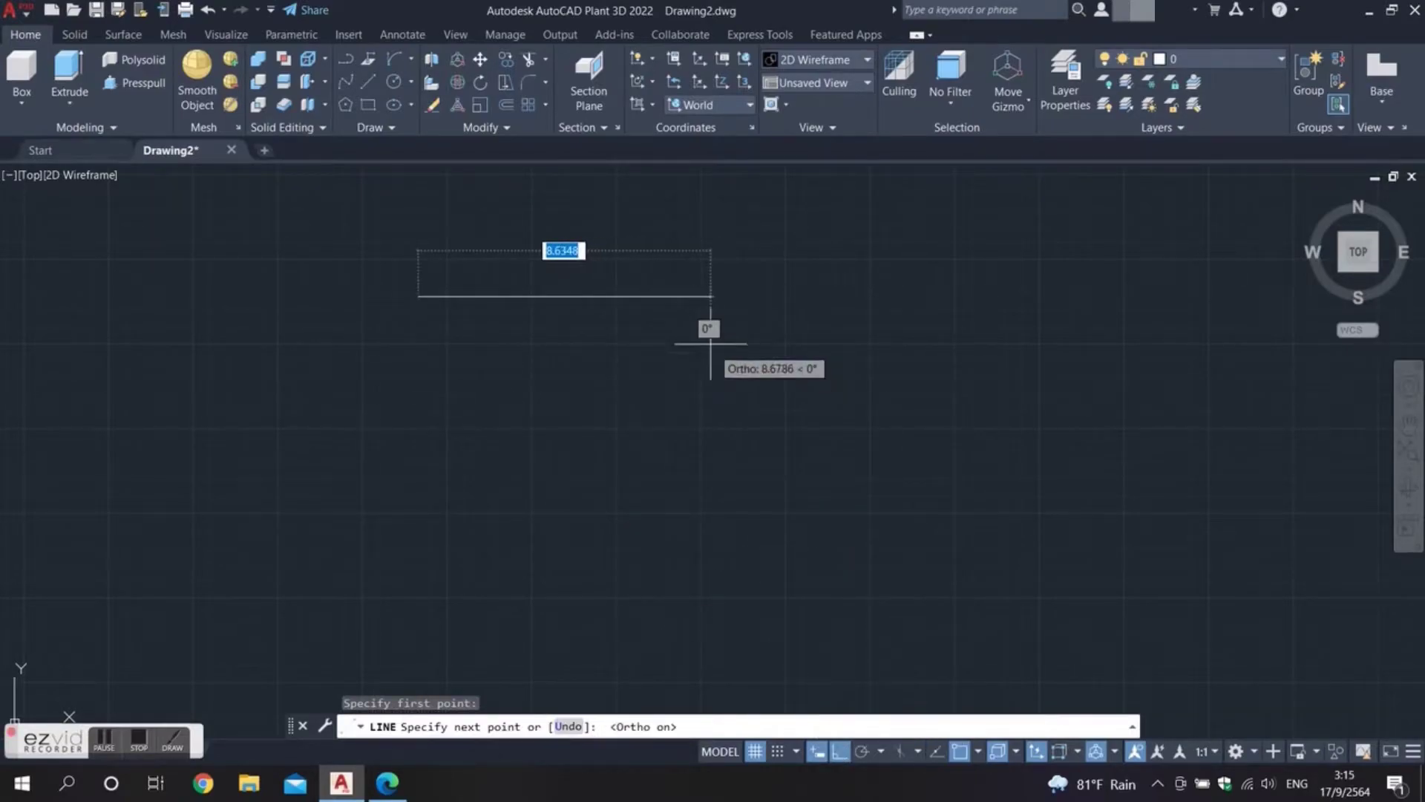
scroll(668, 319, up, 1)
mouse_move(668, 319)
middle_down()
mouse_move(835, 321)
mouse_move(296, 385)
middle_up()
scroll(659, 334, down, 2)
middle_drag(472, 351, 567, 373)
text(20)
key(Return)
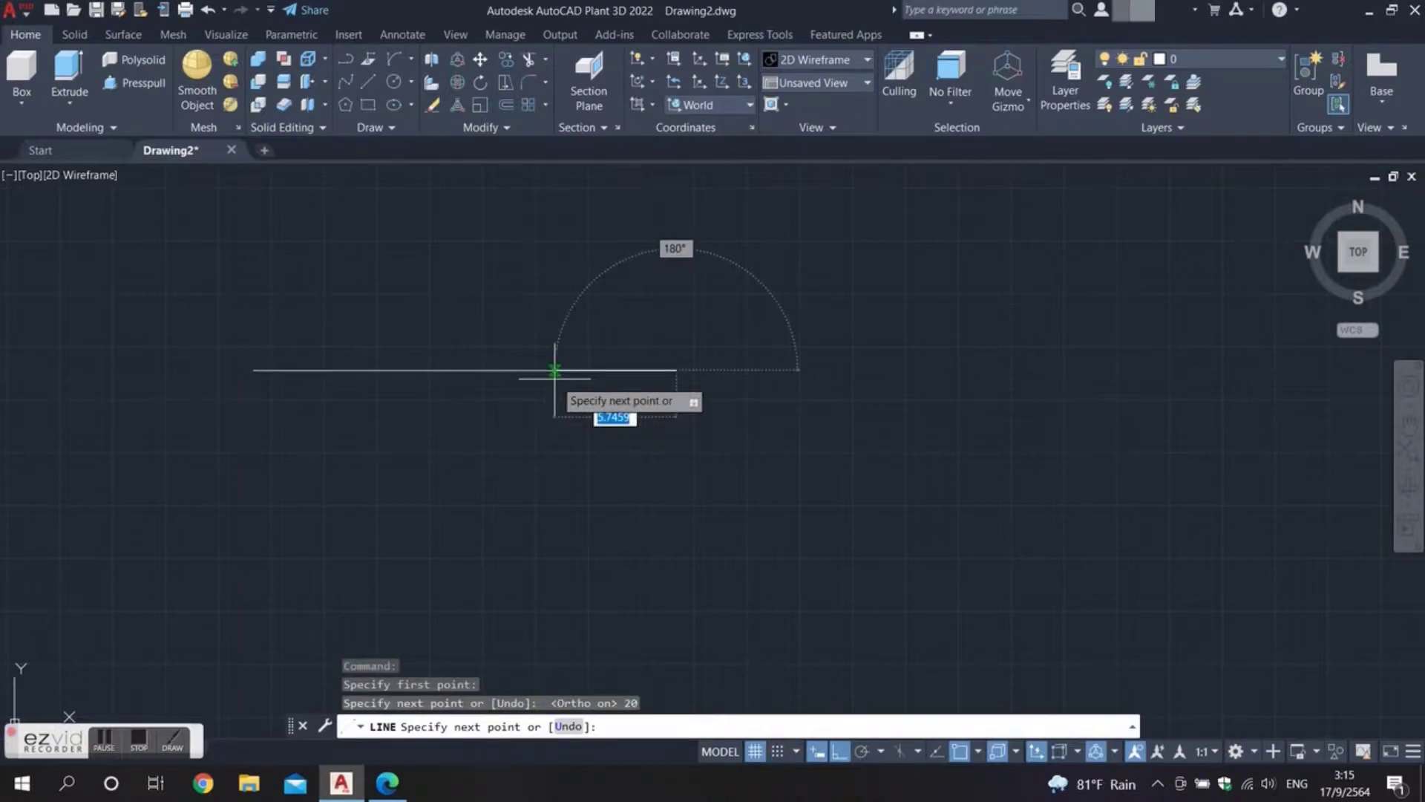
key(Escape)
click(573, 369)
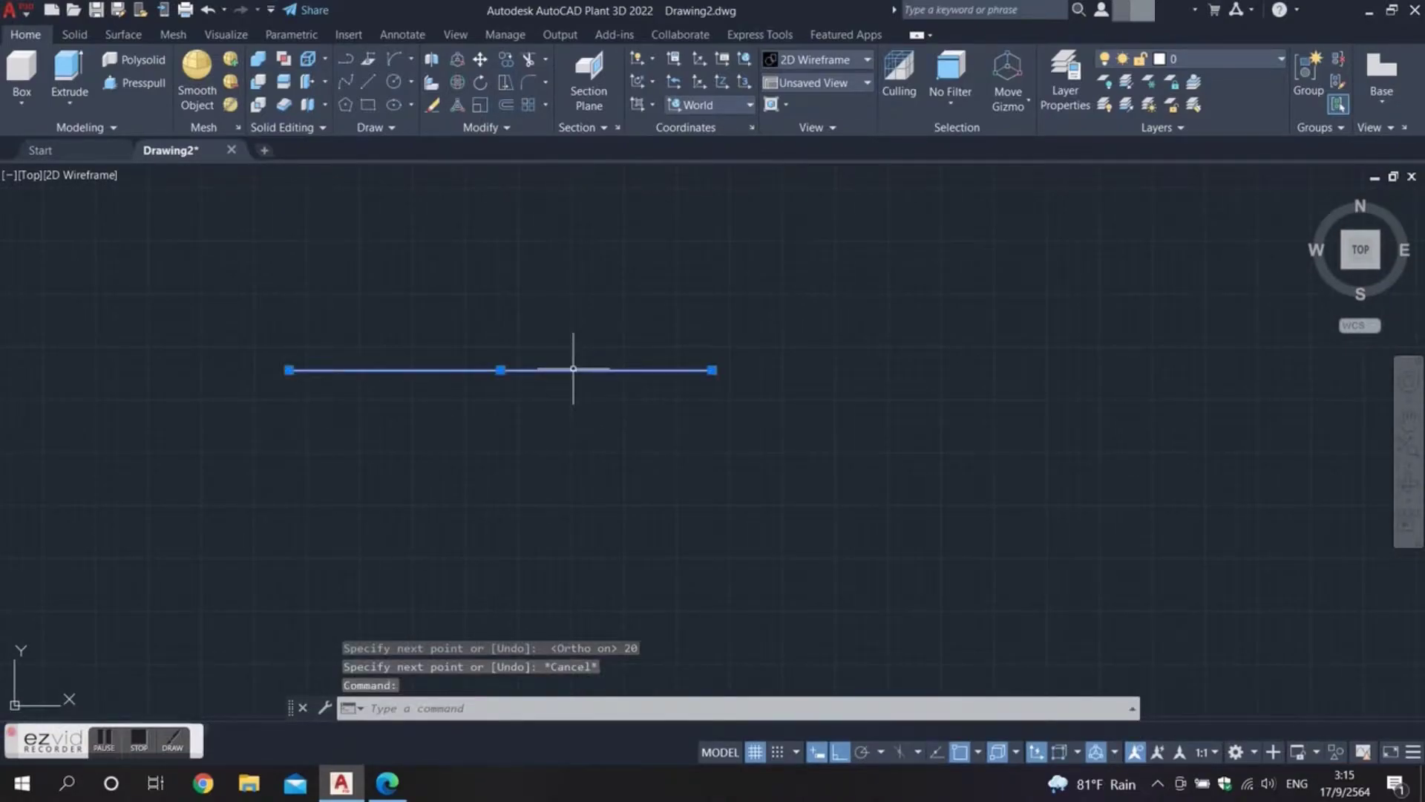
key(Escape)
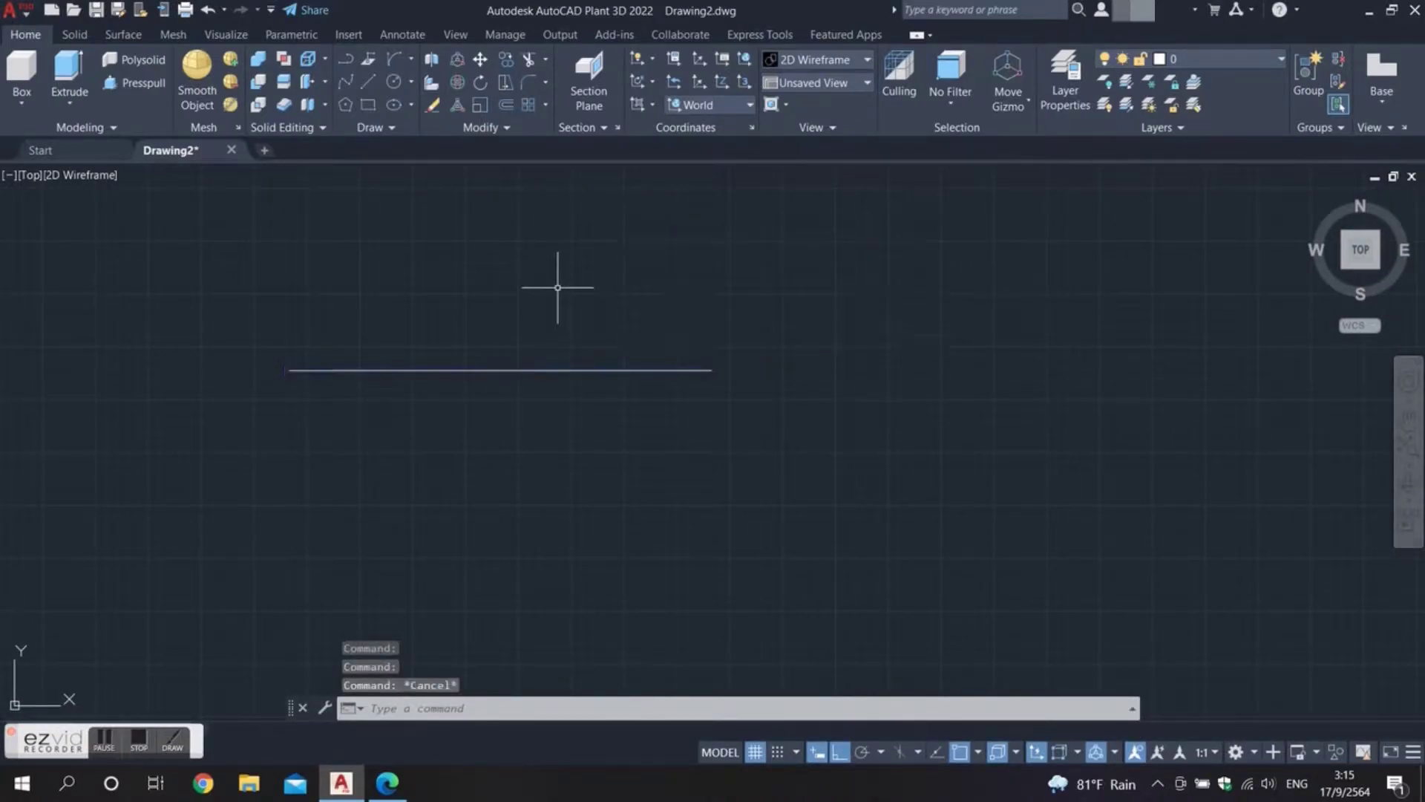
Draw a separate 5 mm horizontal line continuing rightward from the right endpoint of the 20 mm line.
click(370, 84)
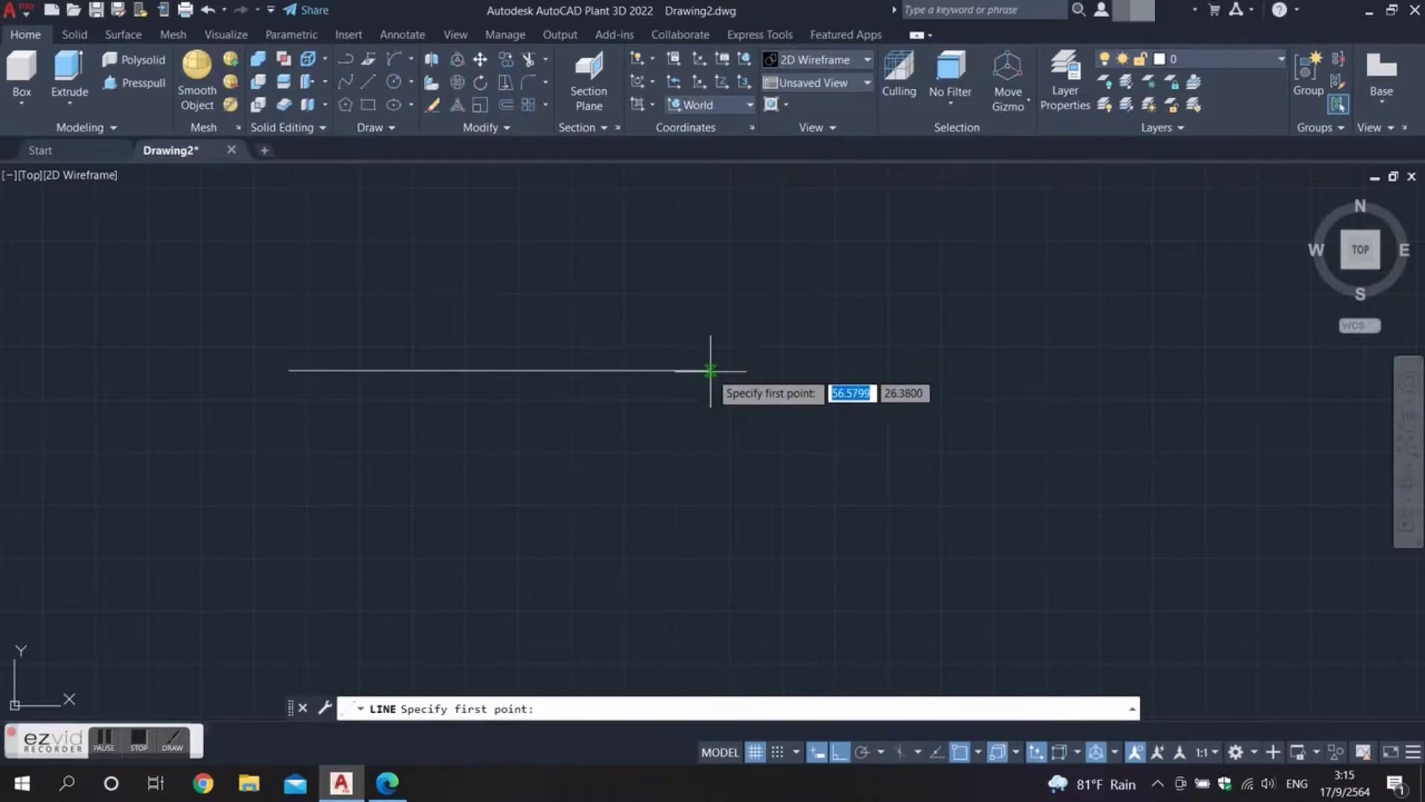
text(end)
key(Return)
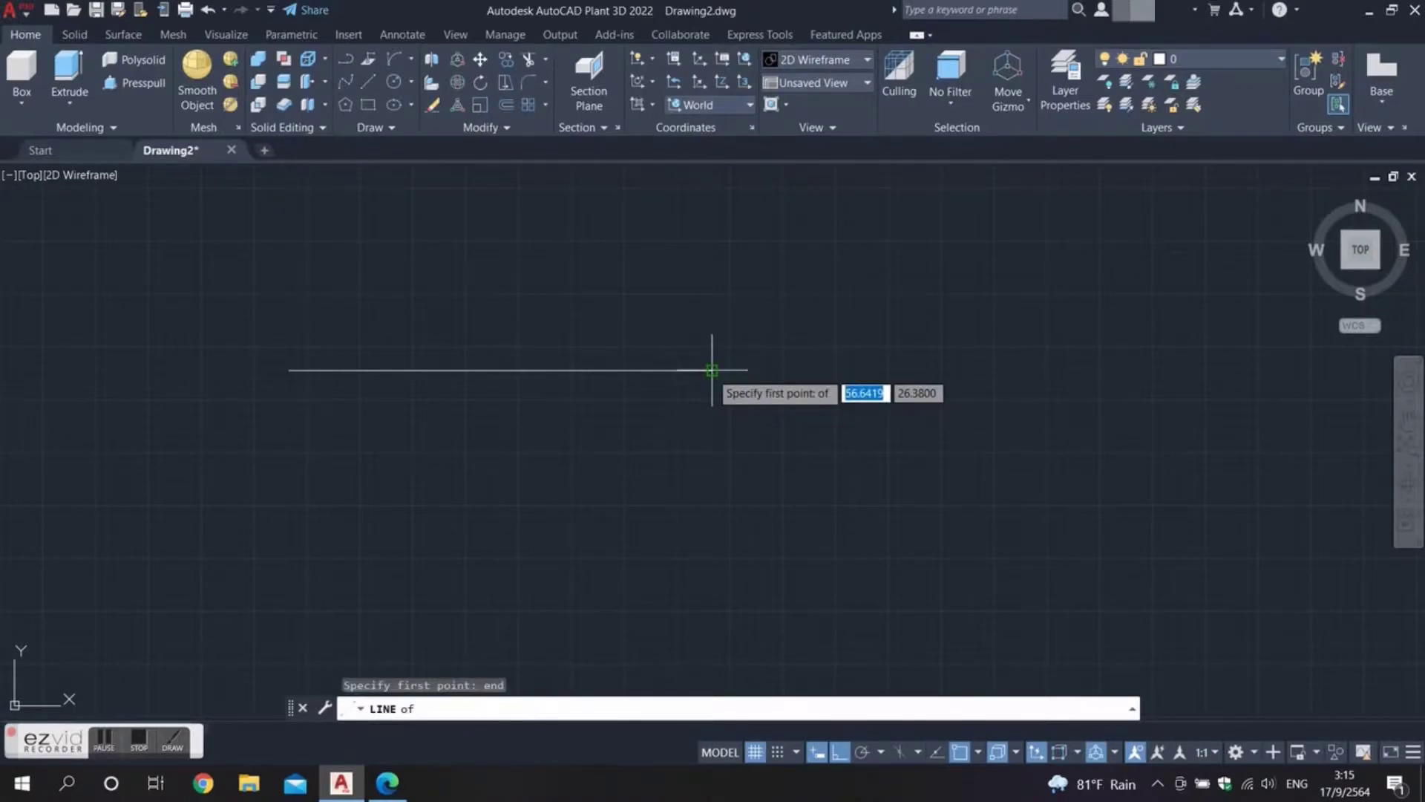
click(712, 369)
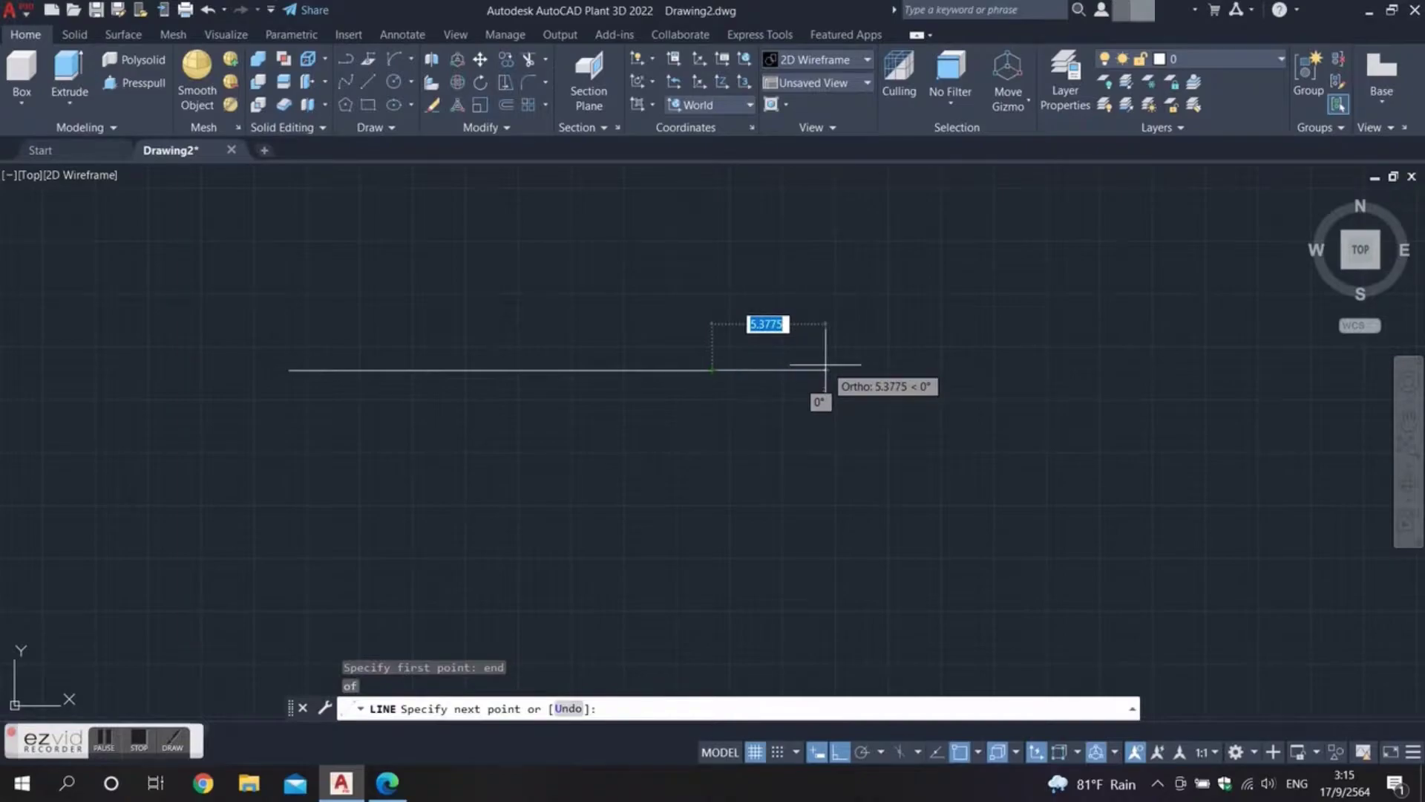
text(5)
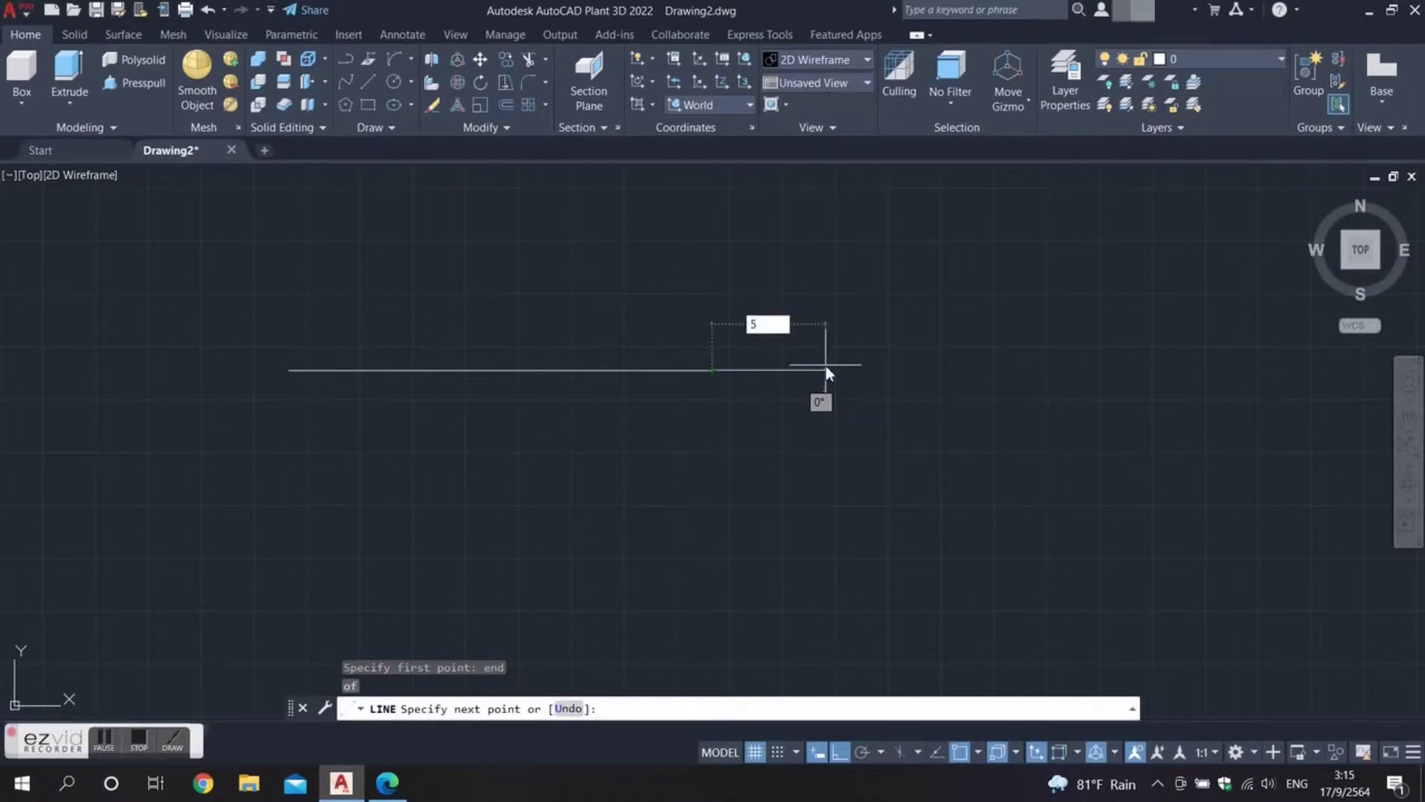
key(Return)
key(Escape)
key(Escape)
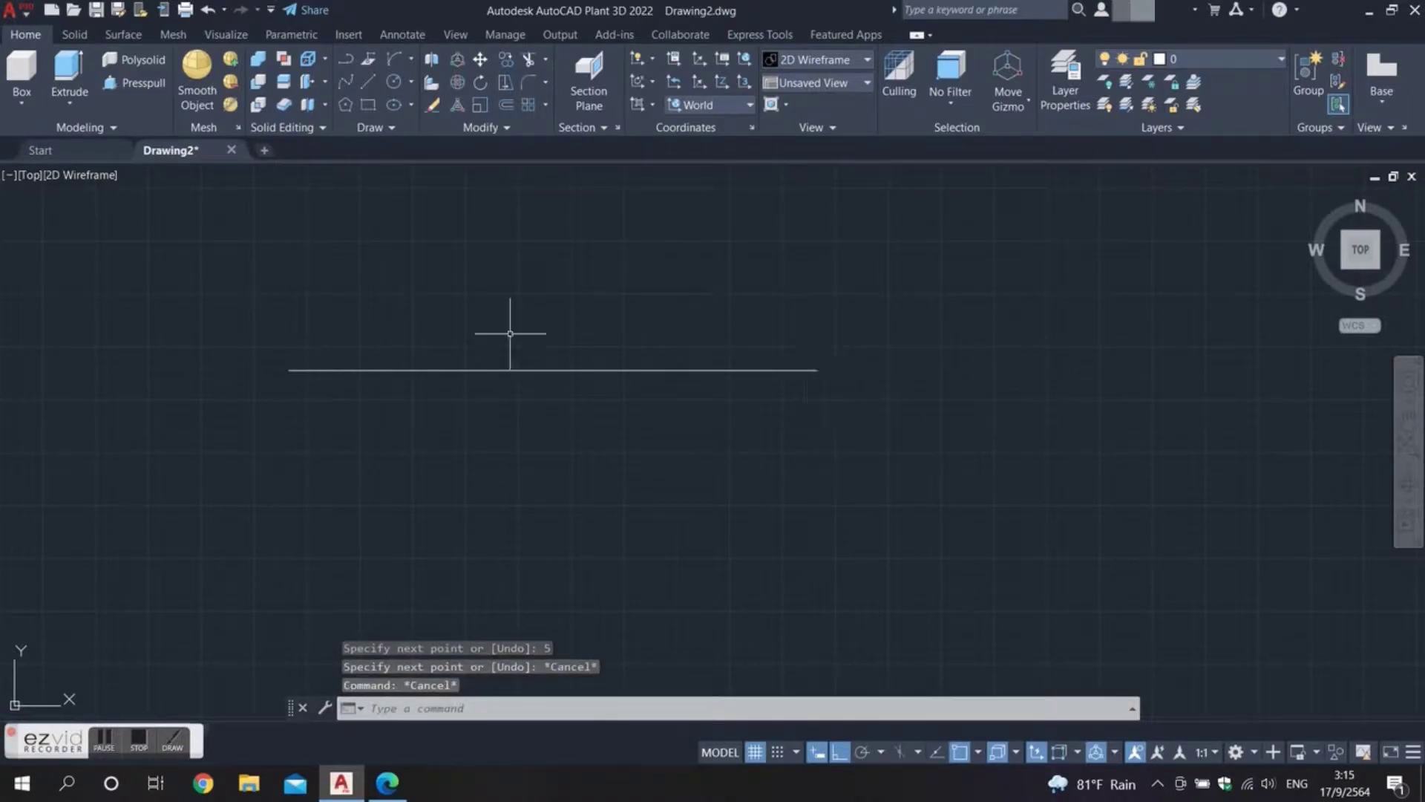
click(446, 369)
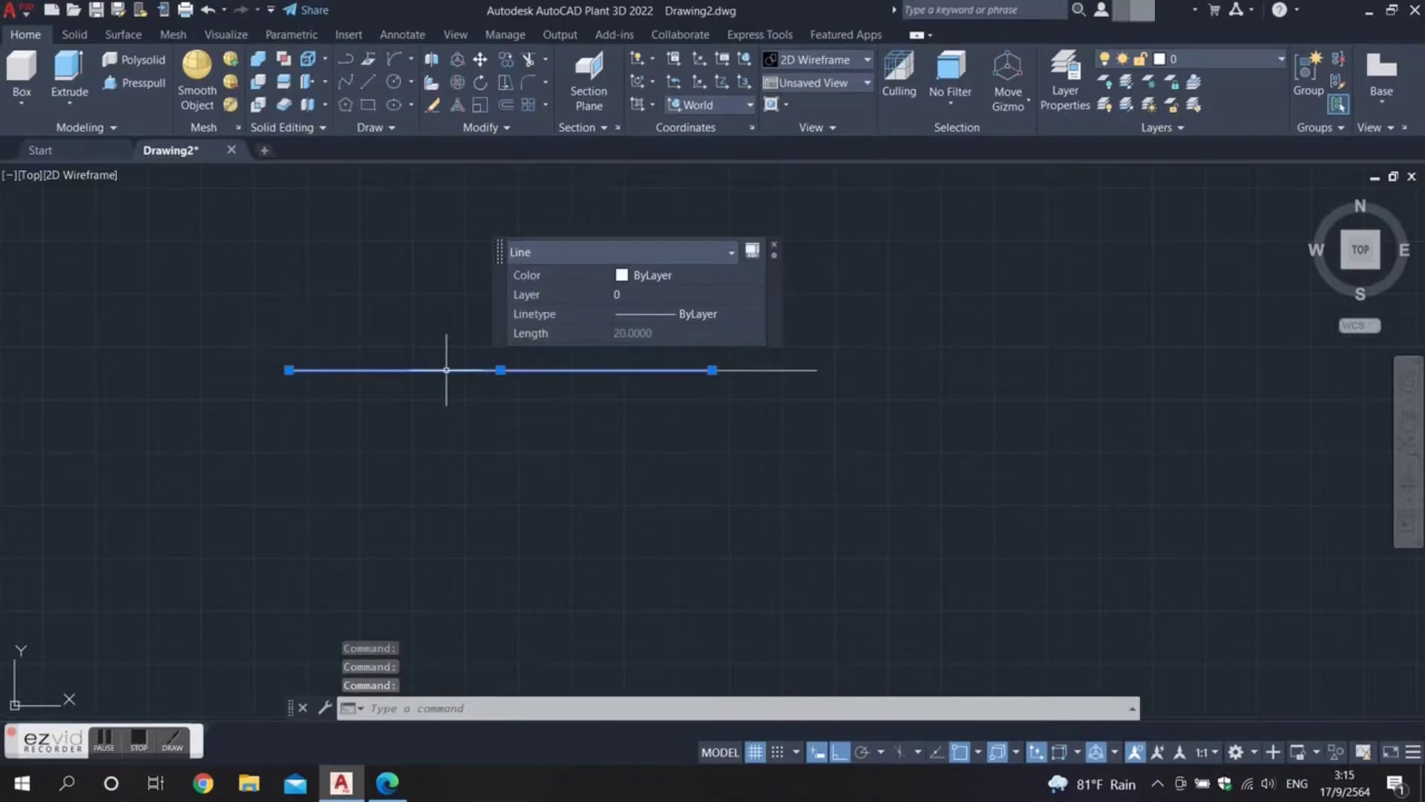
key(Escape)
click(773, 371)
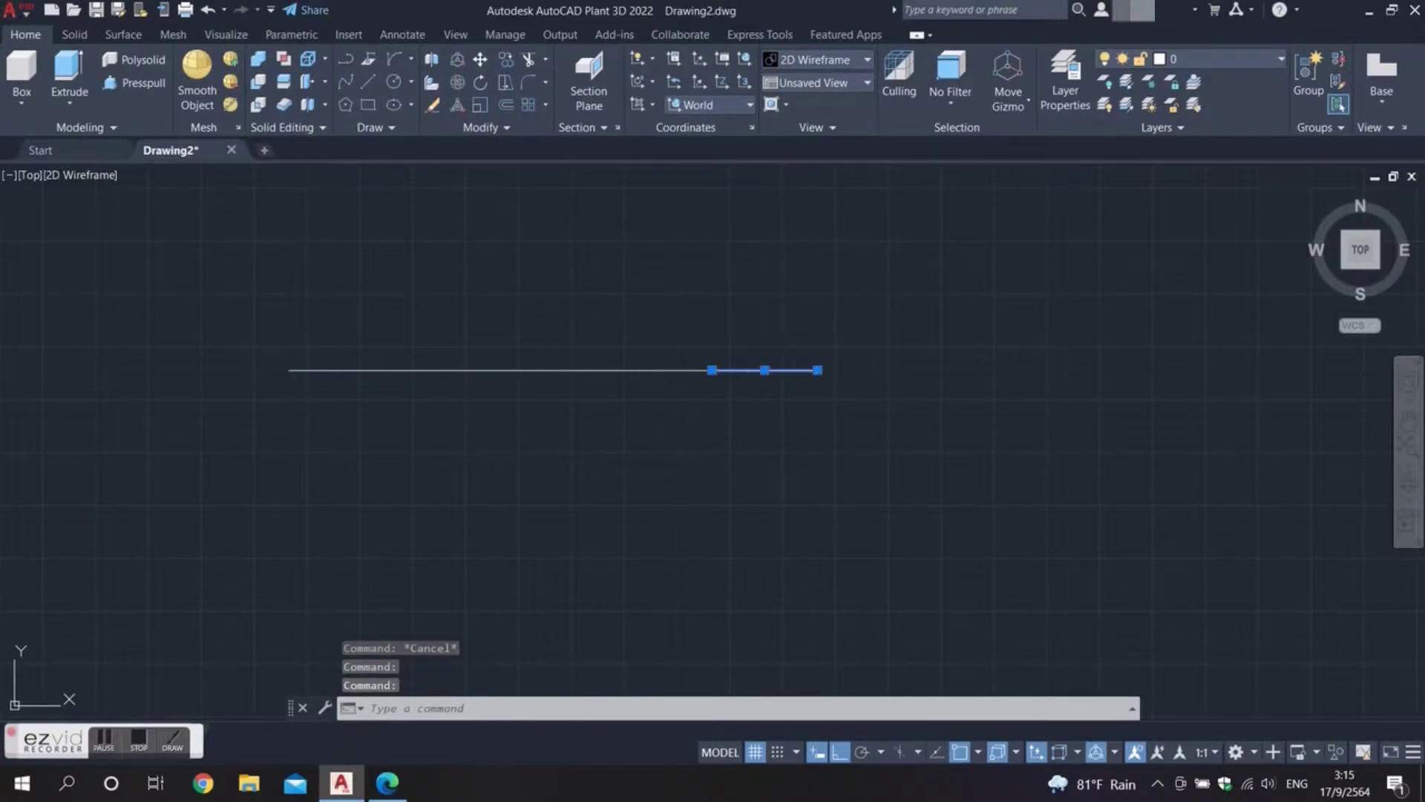
key(Escape)
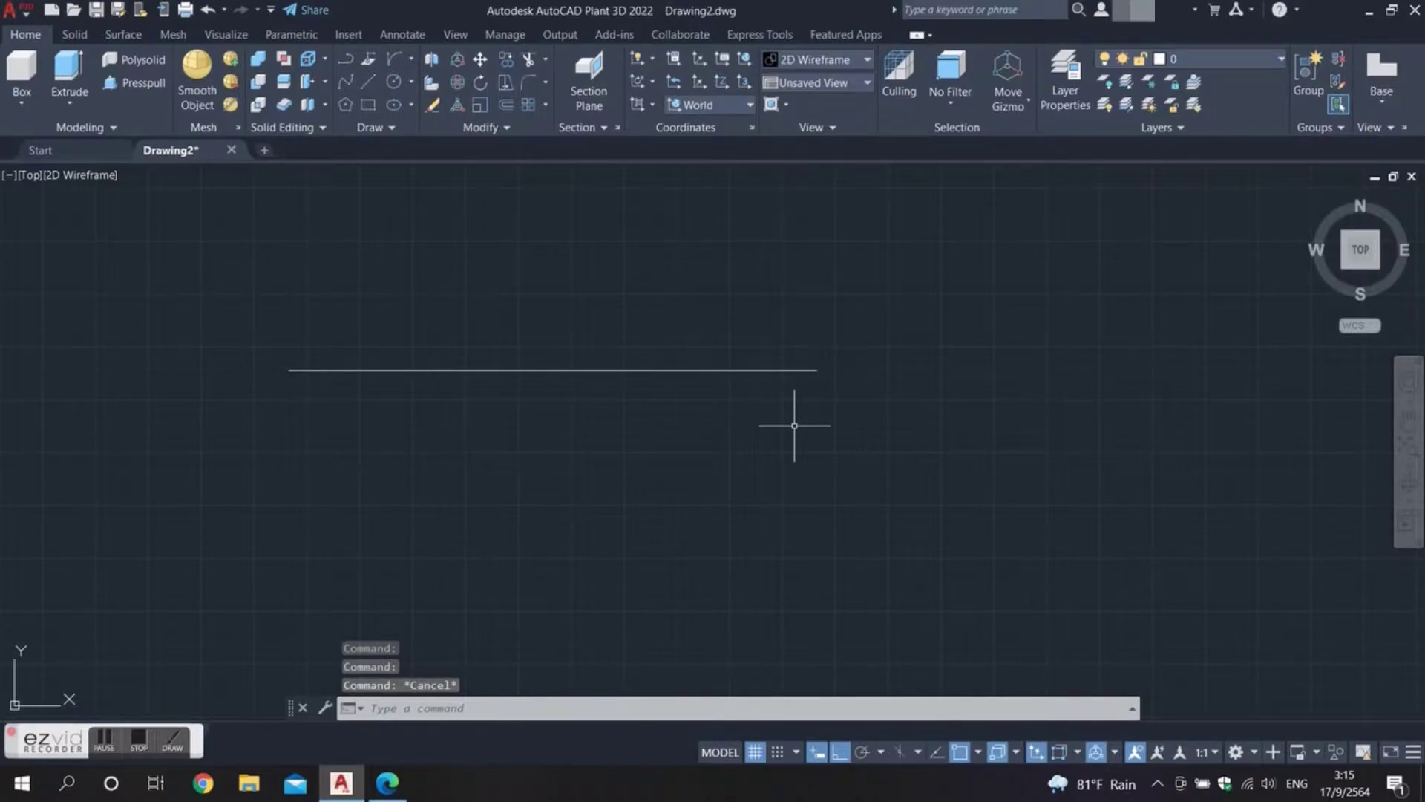
Offset the 20 mm and 5 mm lines downward by 9 mm.
text(OFFSET)
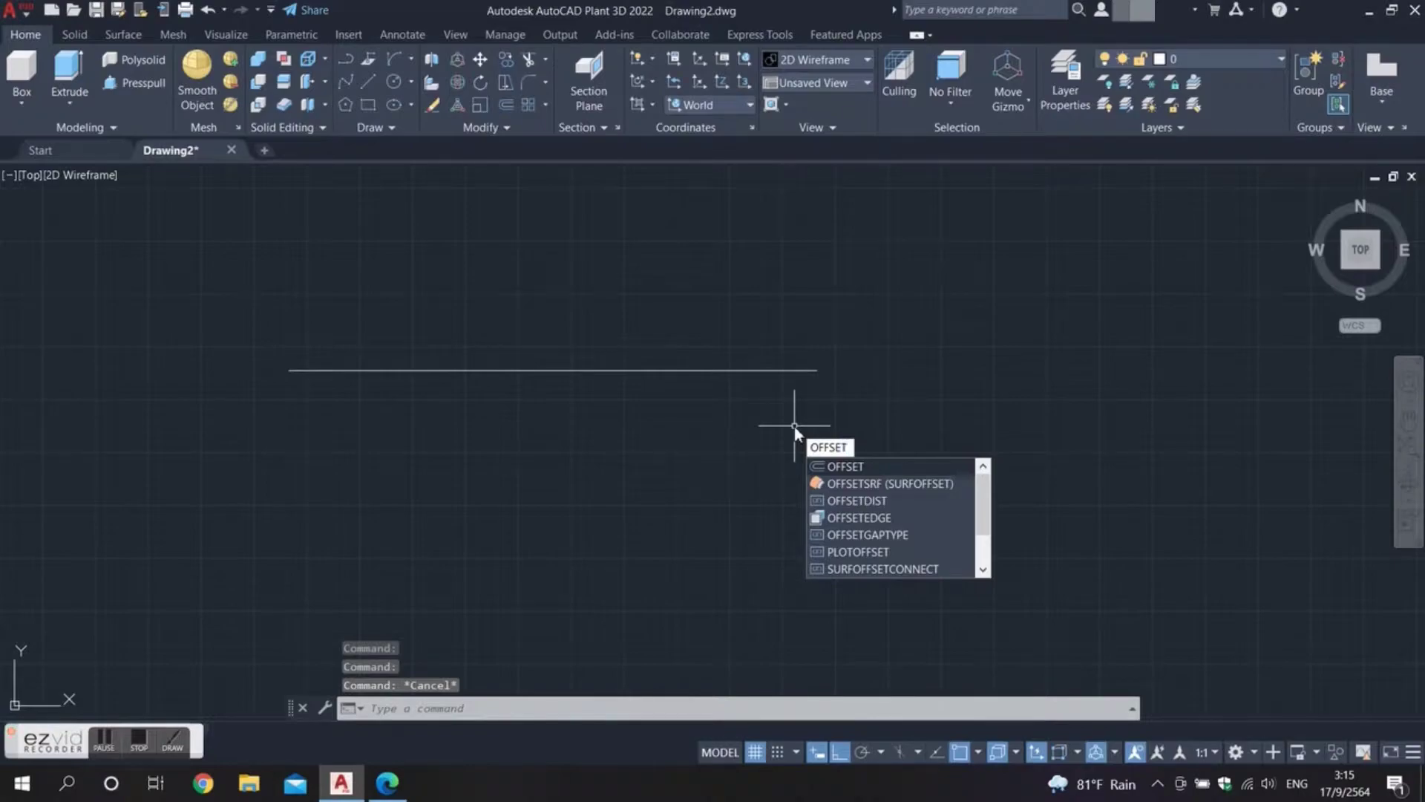
key(Return)
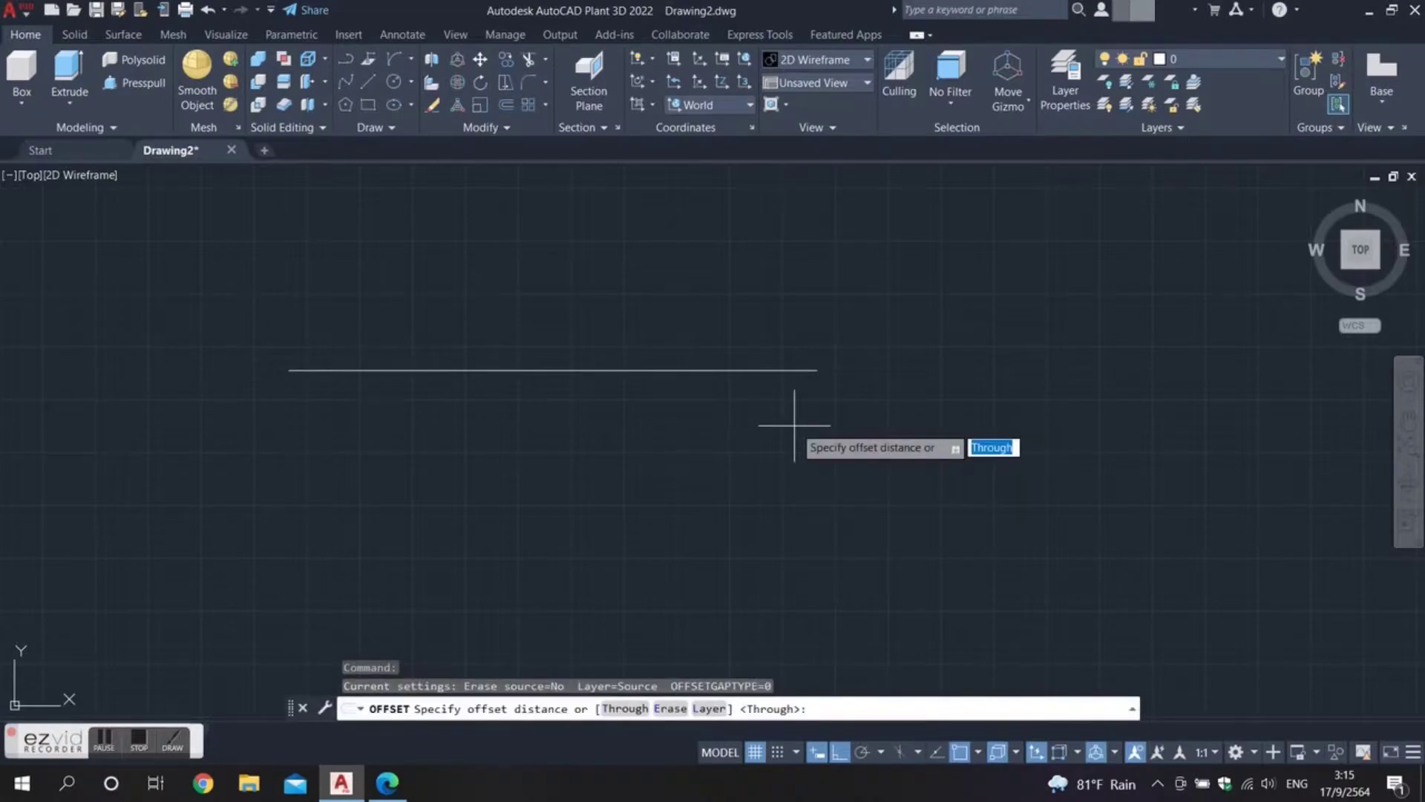
text(9)
key(Return)
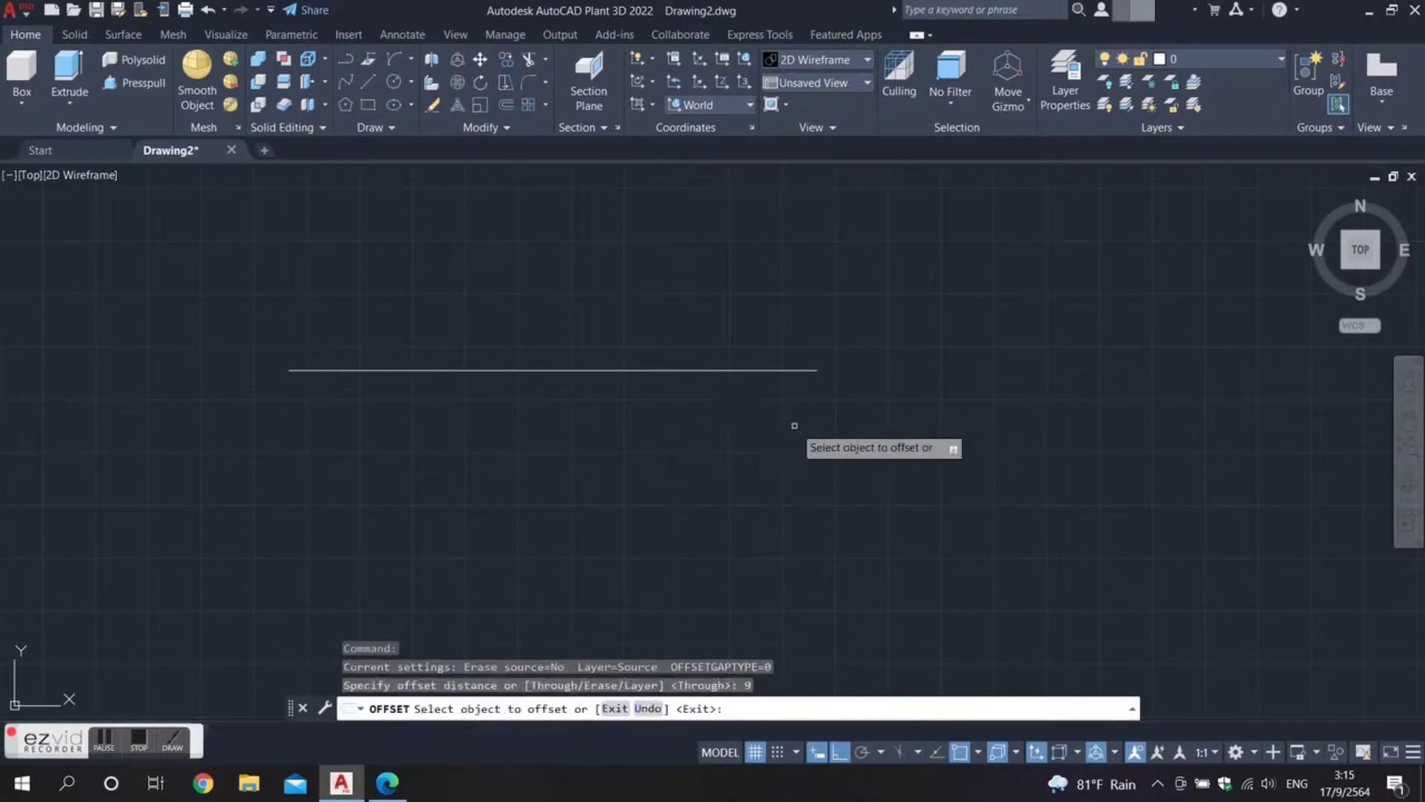
click(398, 373)
click(412, 501)
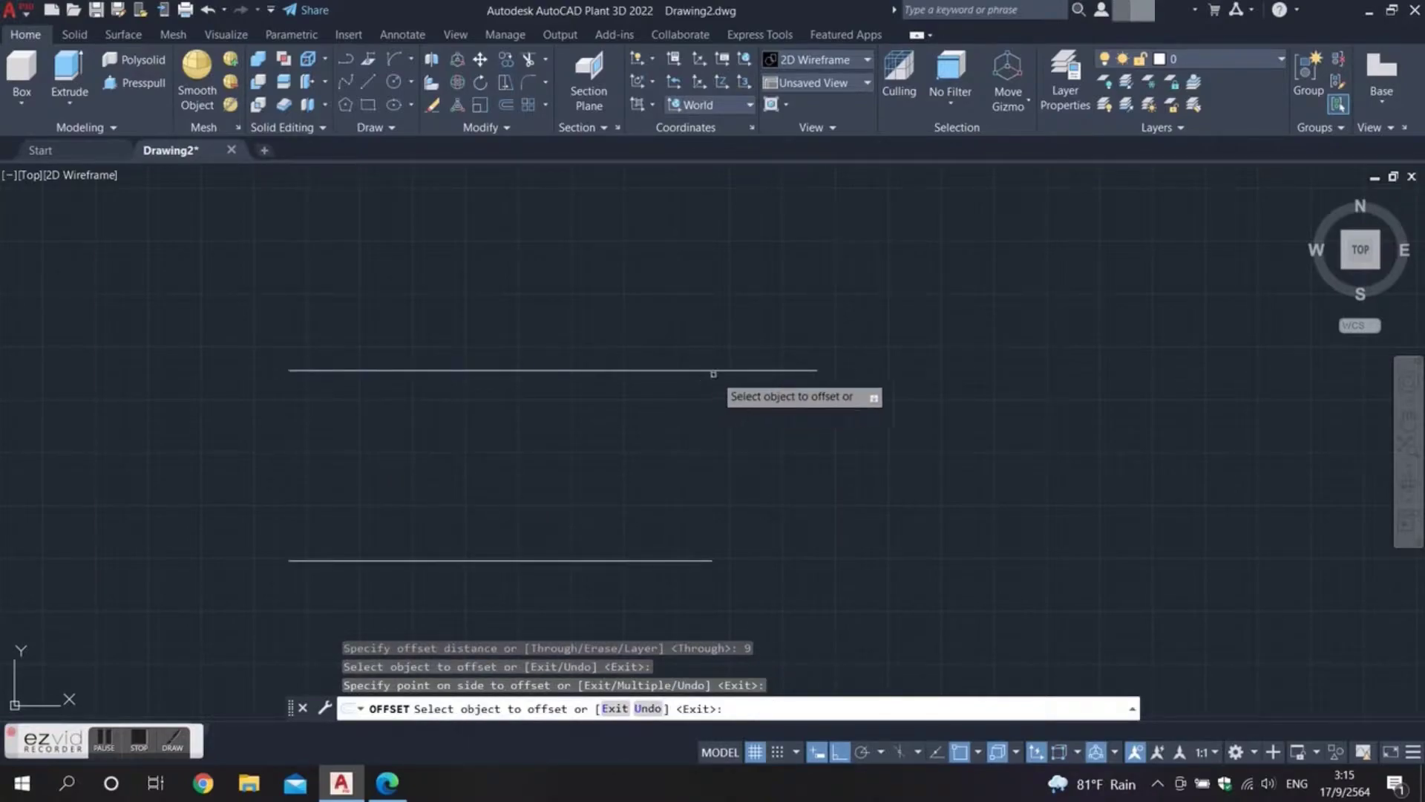
click(750, 369)
click(820, 453)
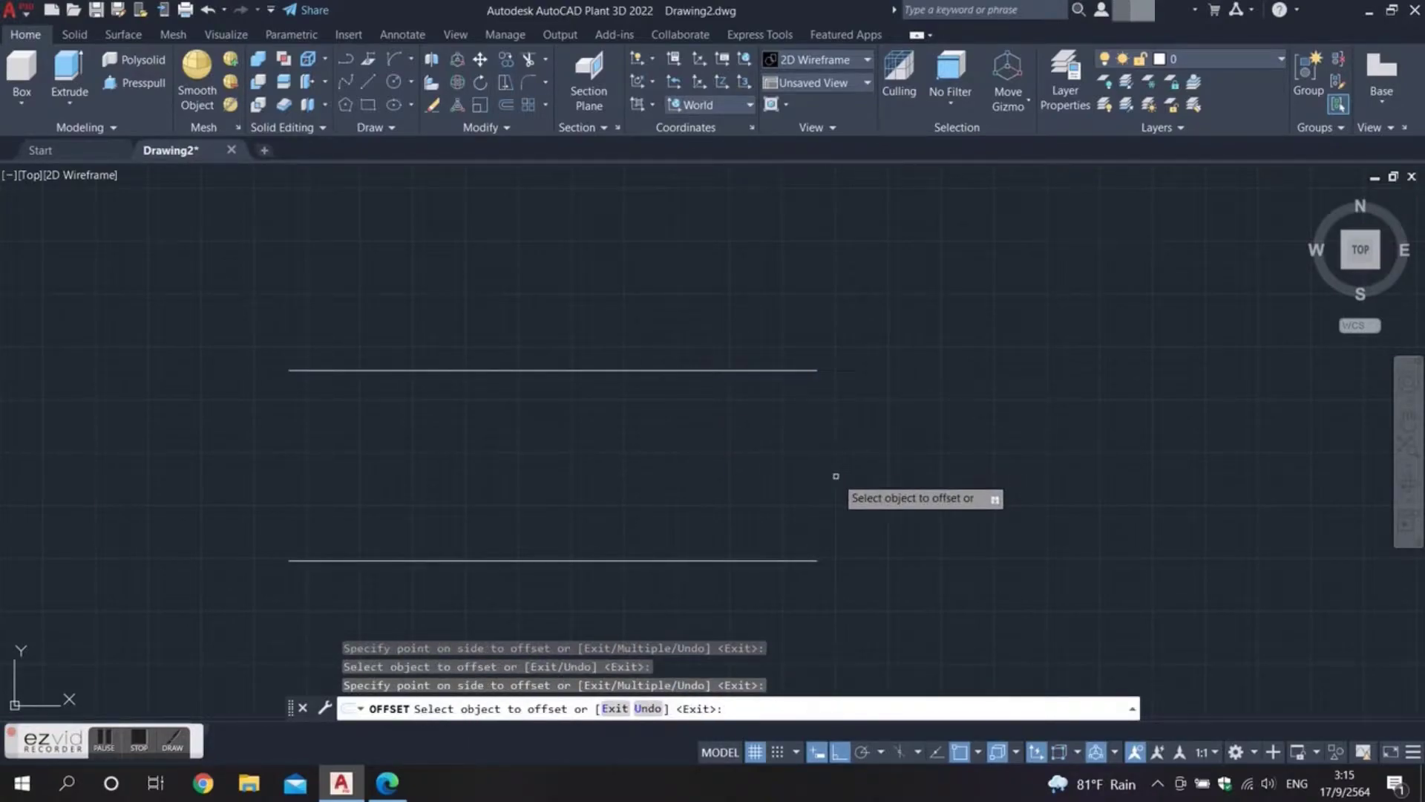
key(Escape)
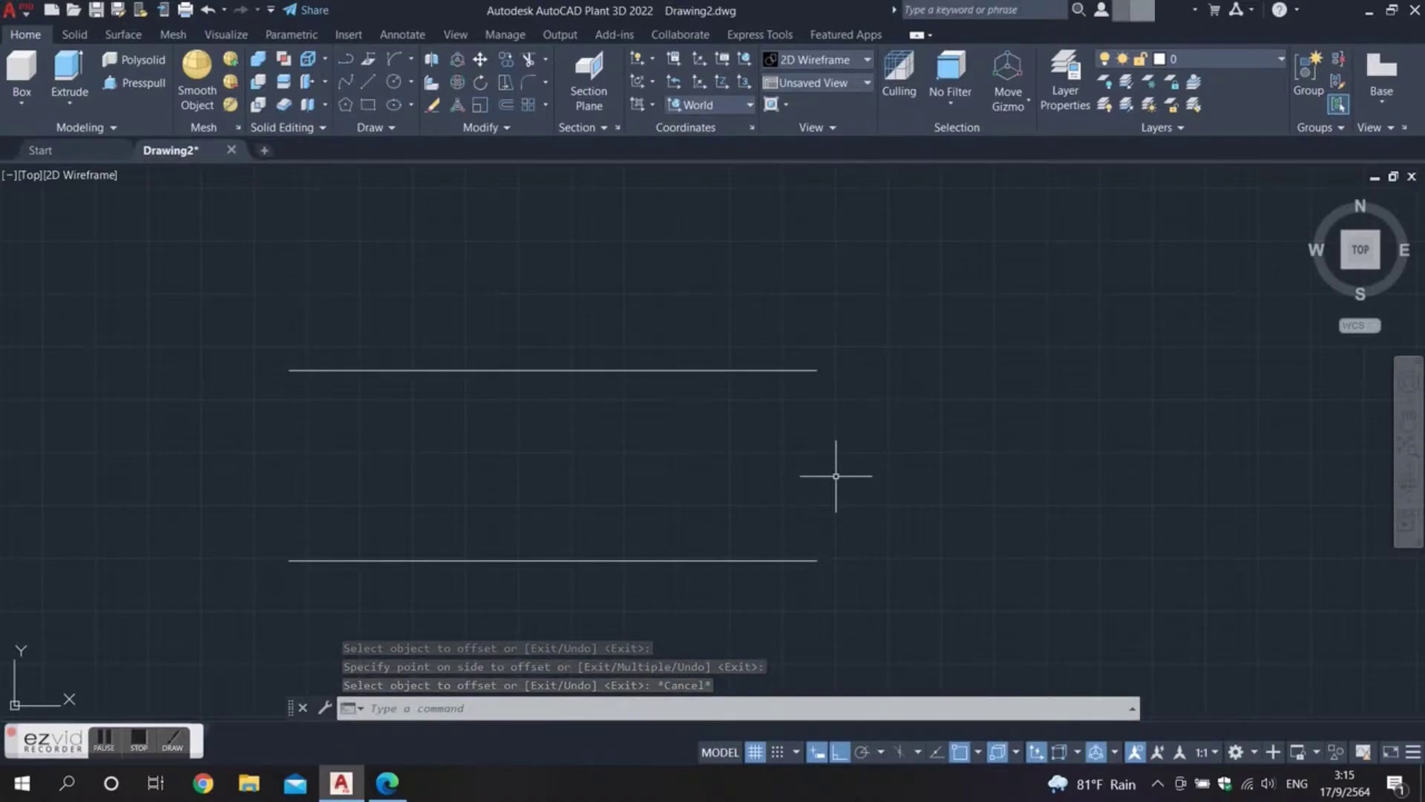
Draw a Start, End, Direction arc joining the right endpoints of the upper and lower lines, with a 0° tangent direction.
click(411, 58)
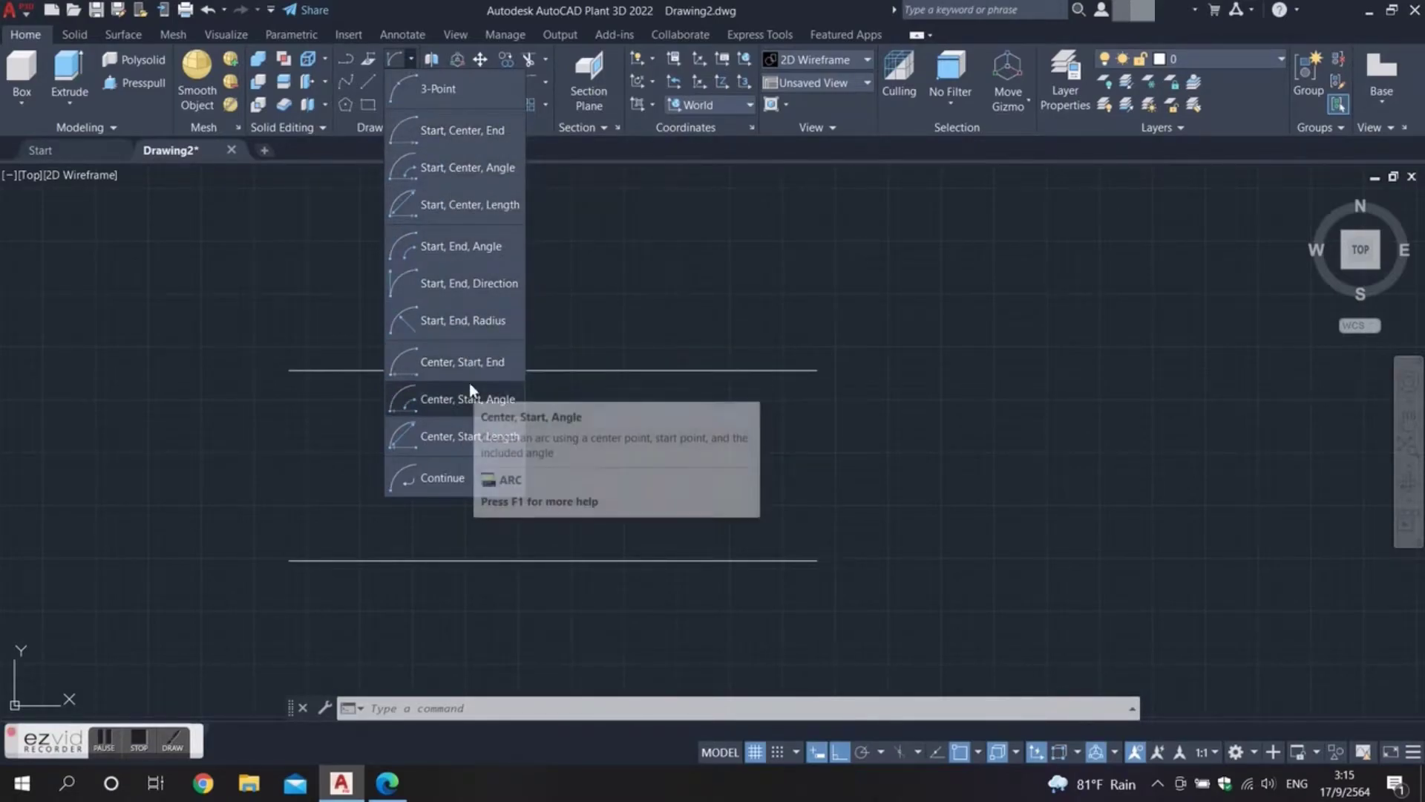
click(458, 287)
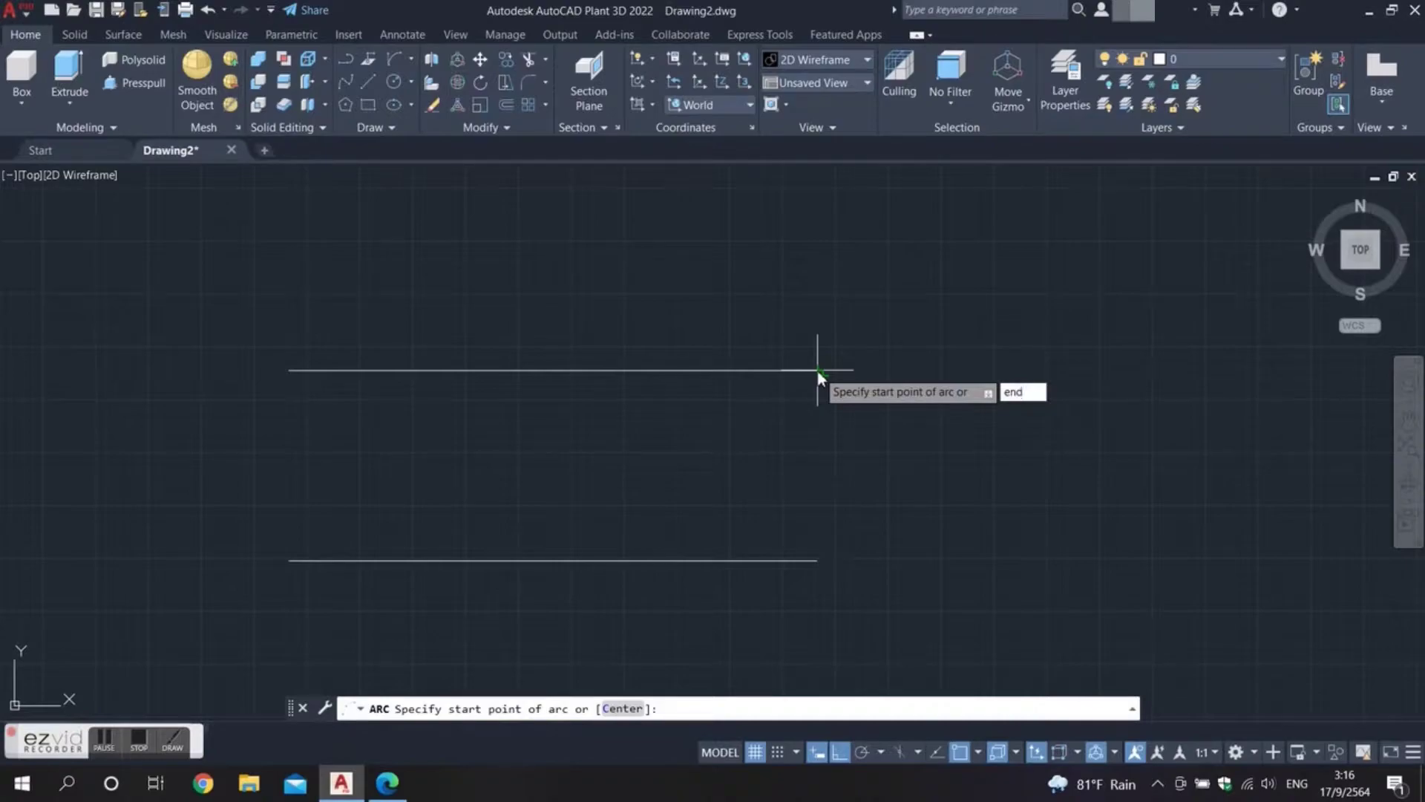
text(end)
key(Return)
click(818, 370)
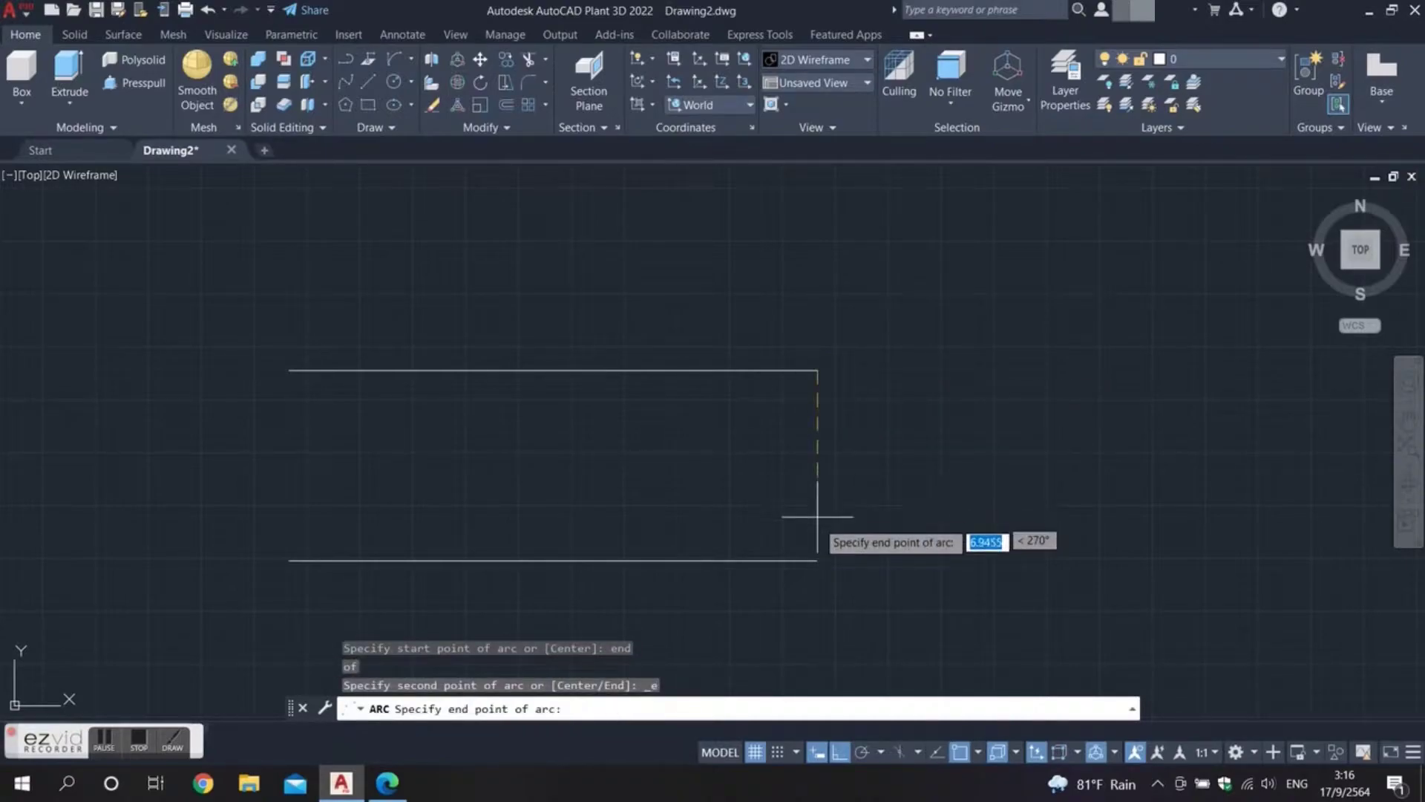
text(end)
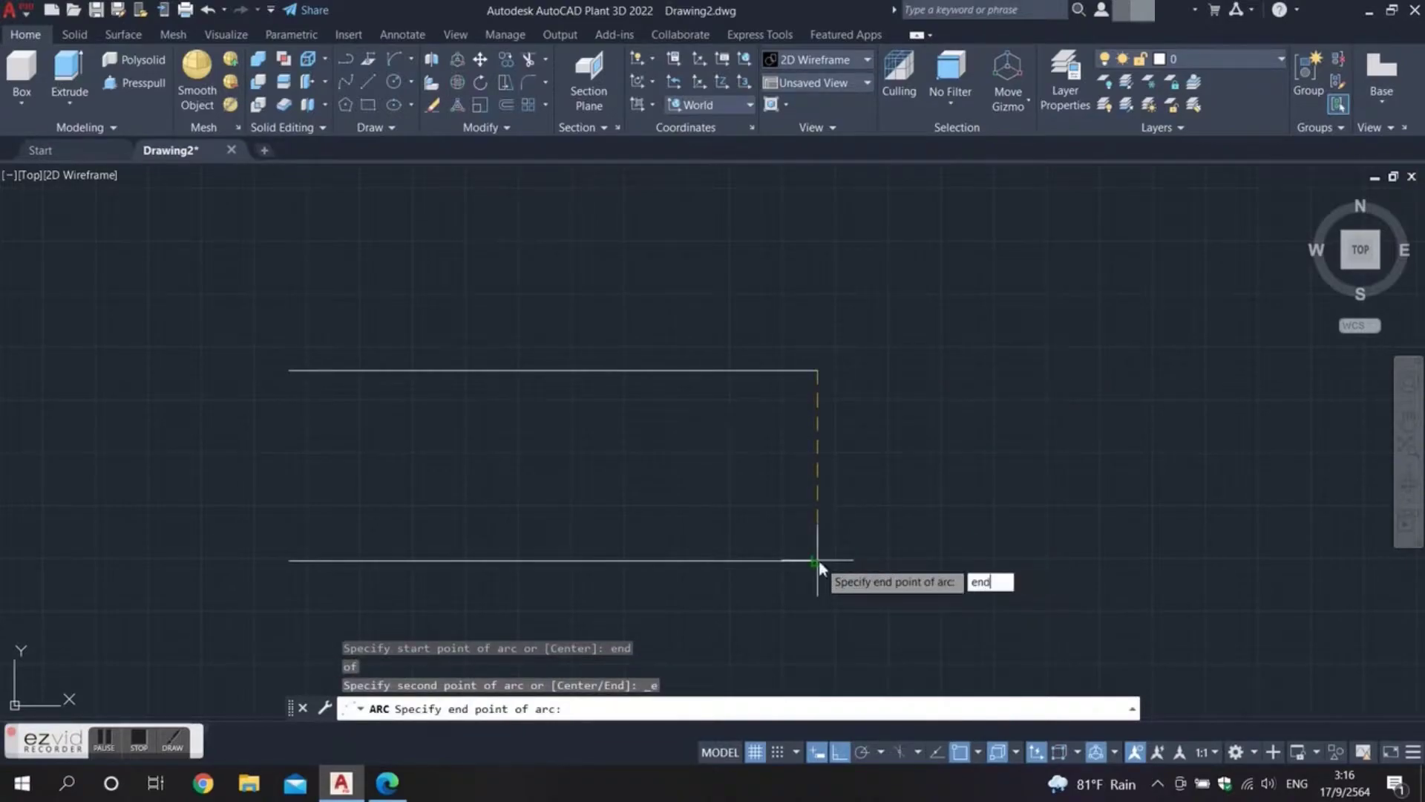
key(Return)
click(818, 561)
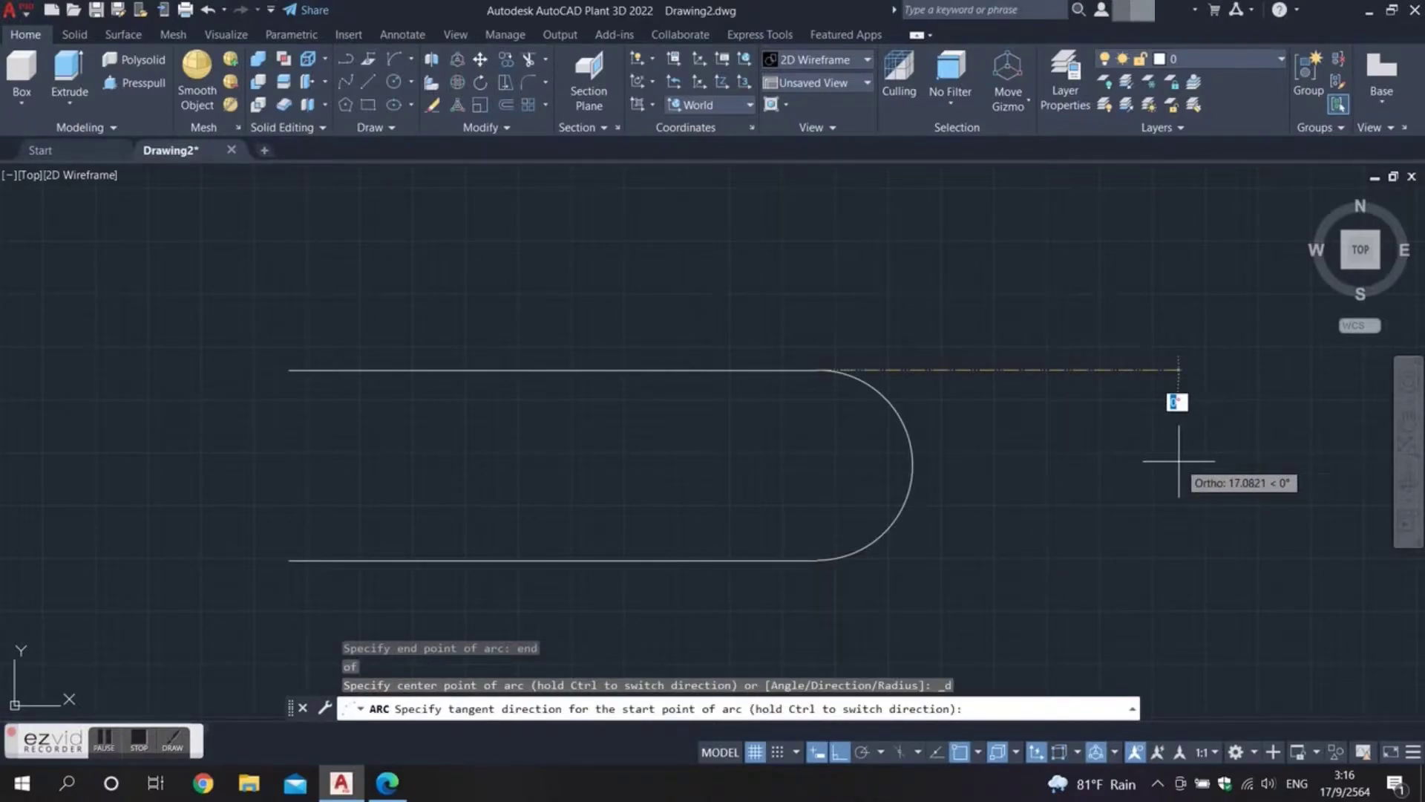
text(0)
key(Return)
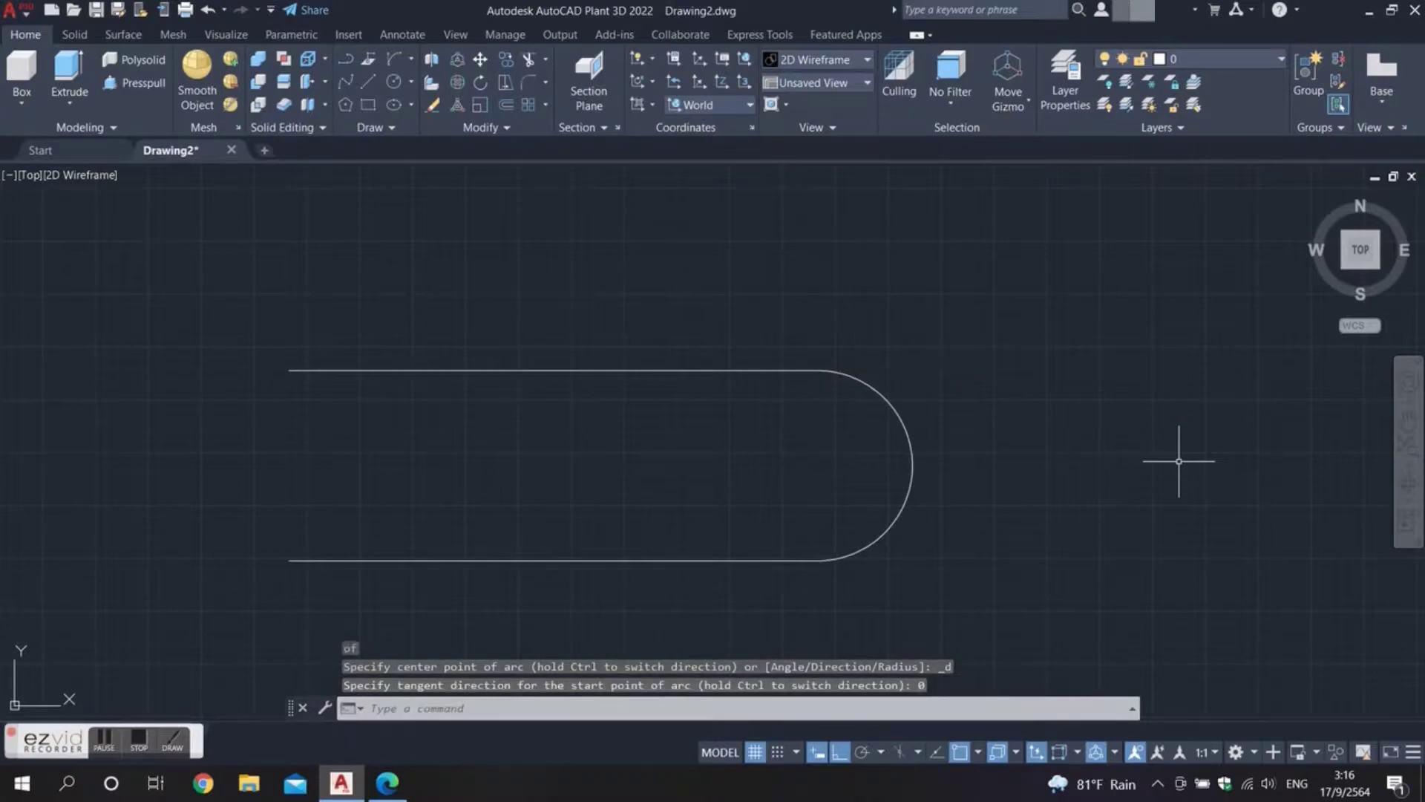
Offset the two upper line segments inward by 1.6 mm.
middle_drag(1049, 493, 1069, 449)
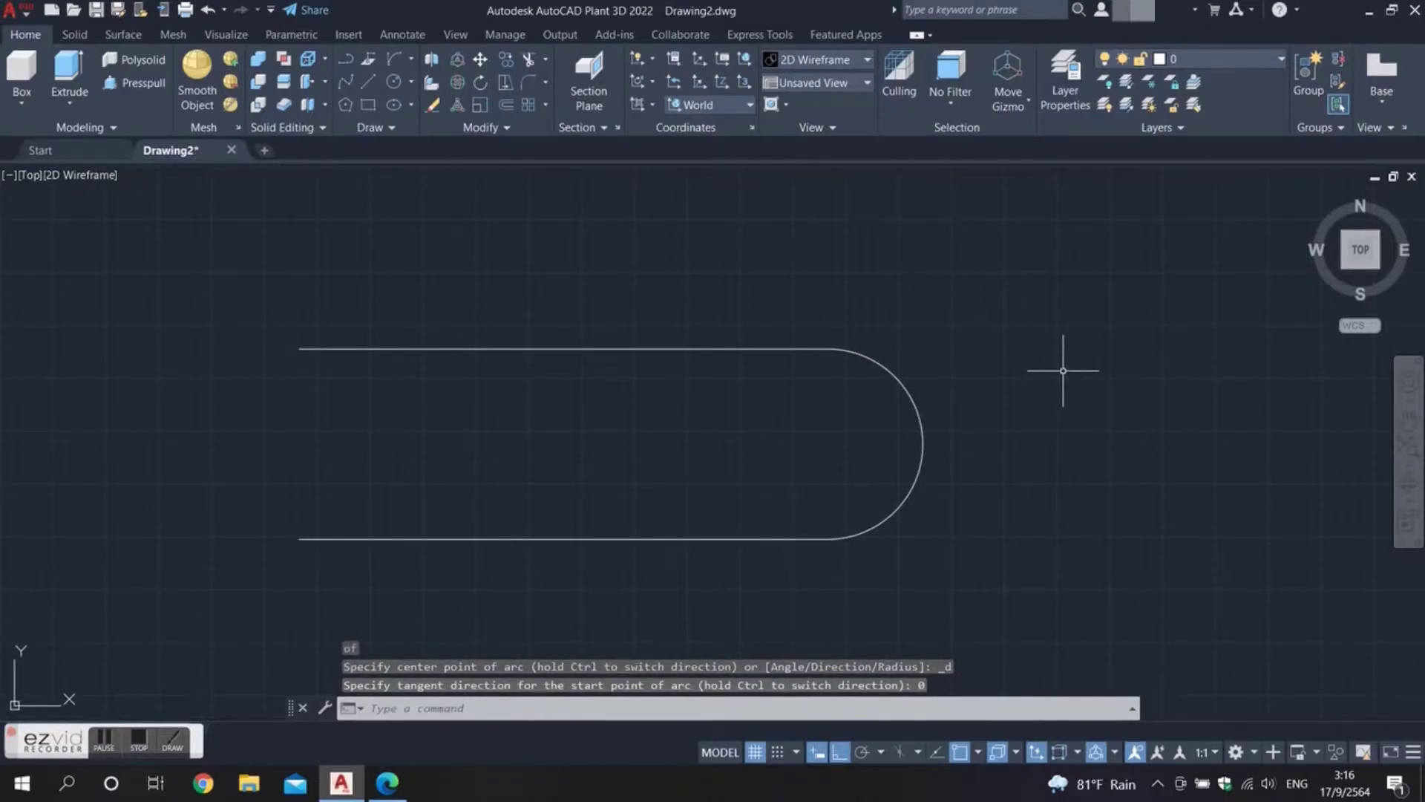
text(OFFSET)
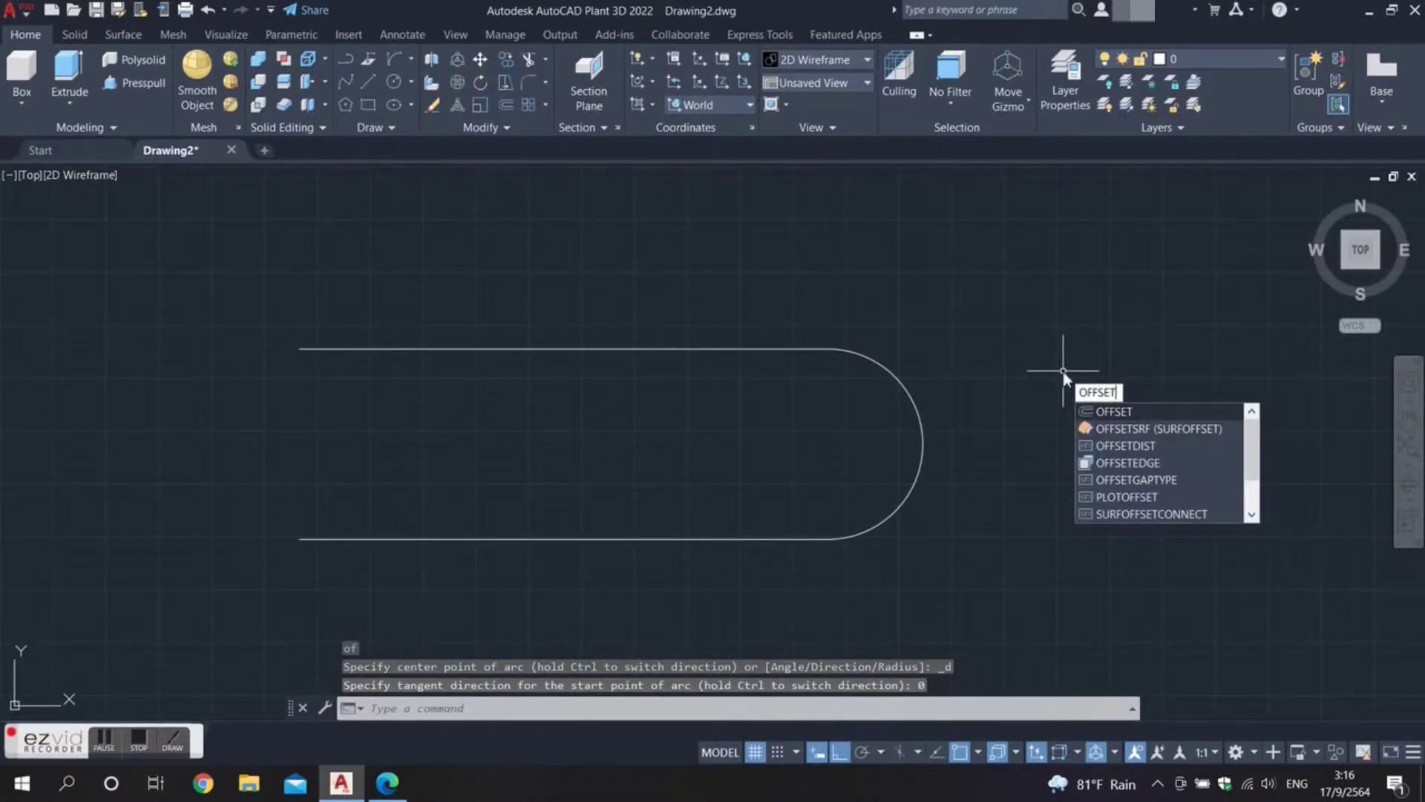
key(Return)
text(1.6)
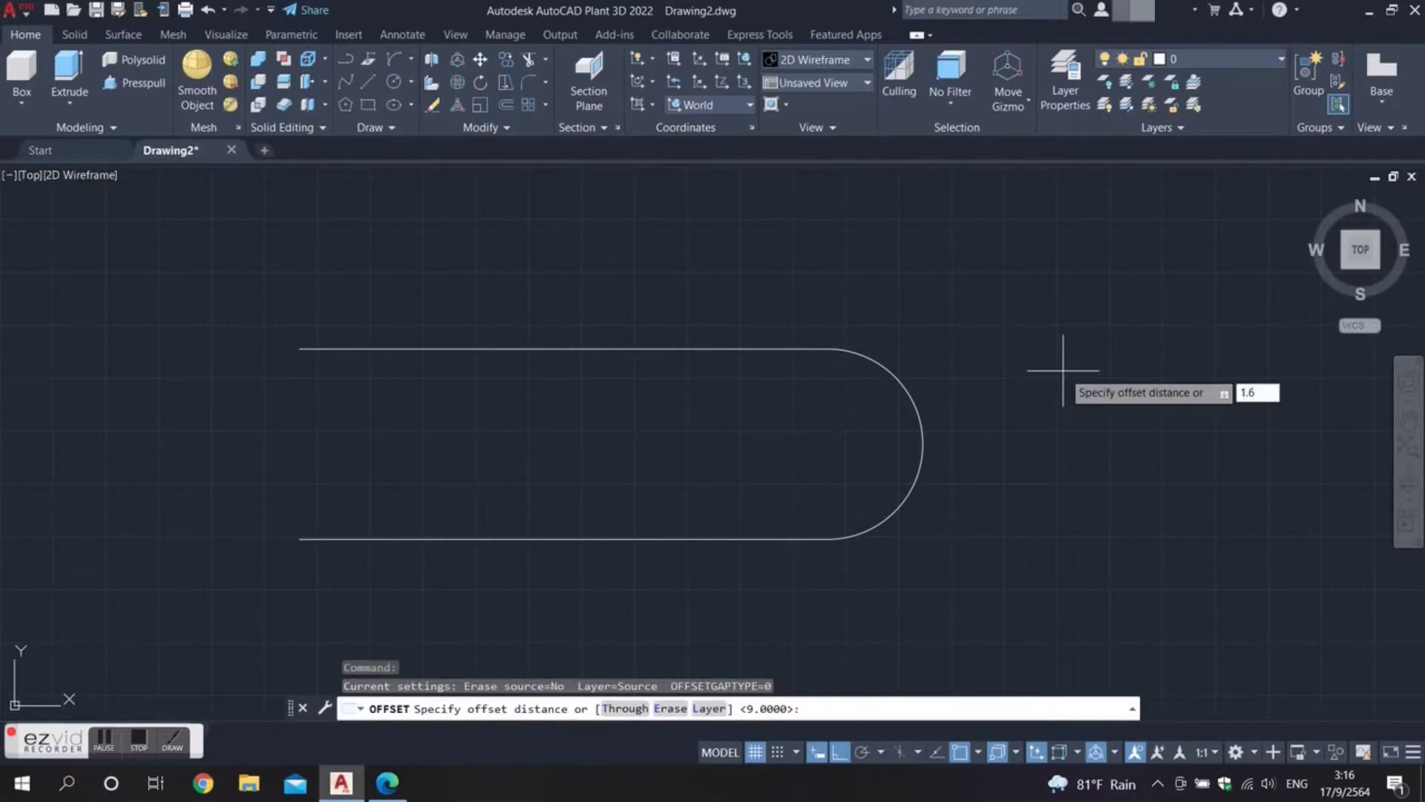
key(Return)
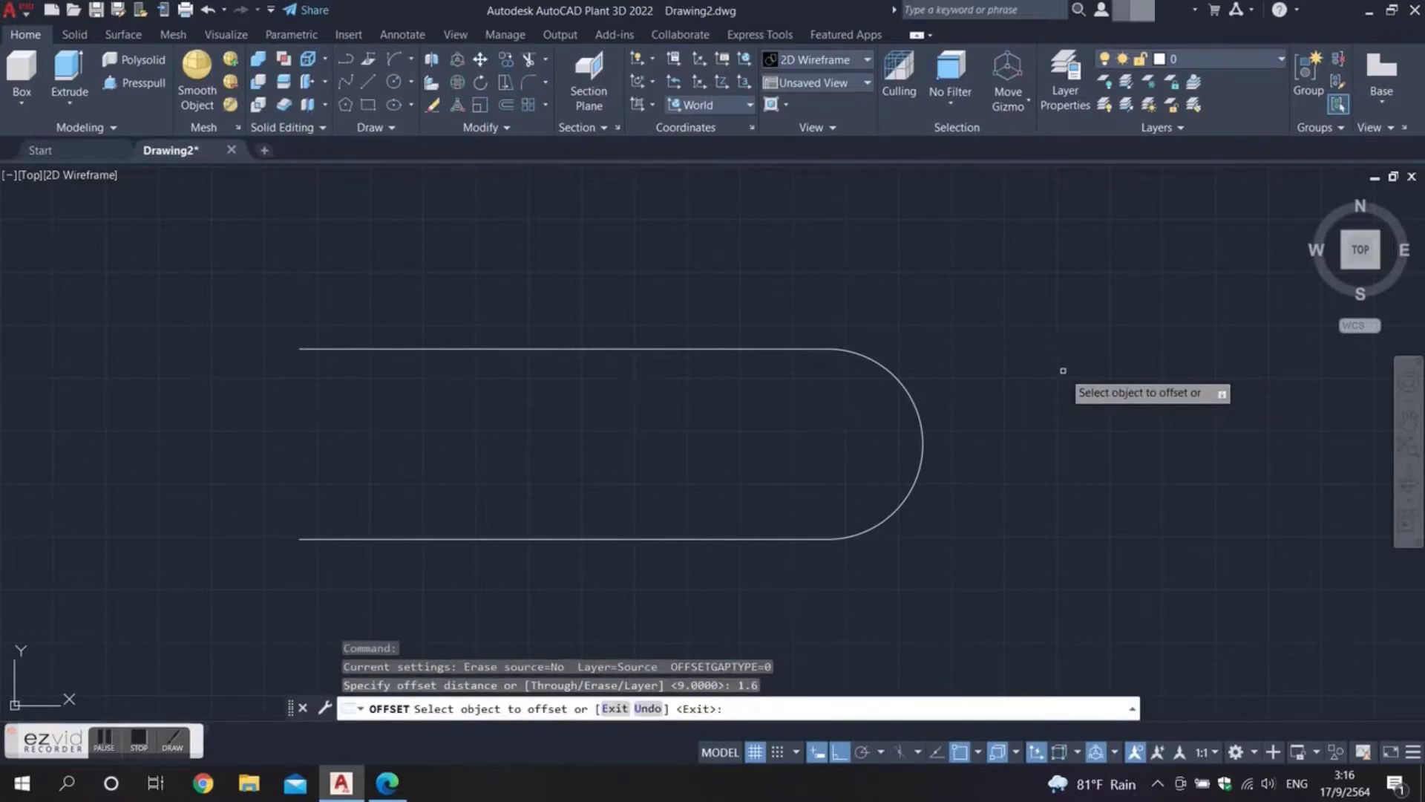
click(564, 350)
click(570, 413)
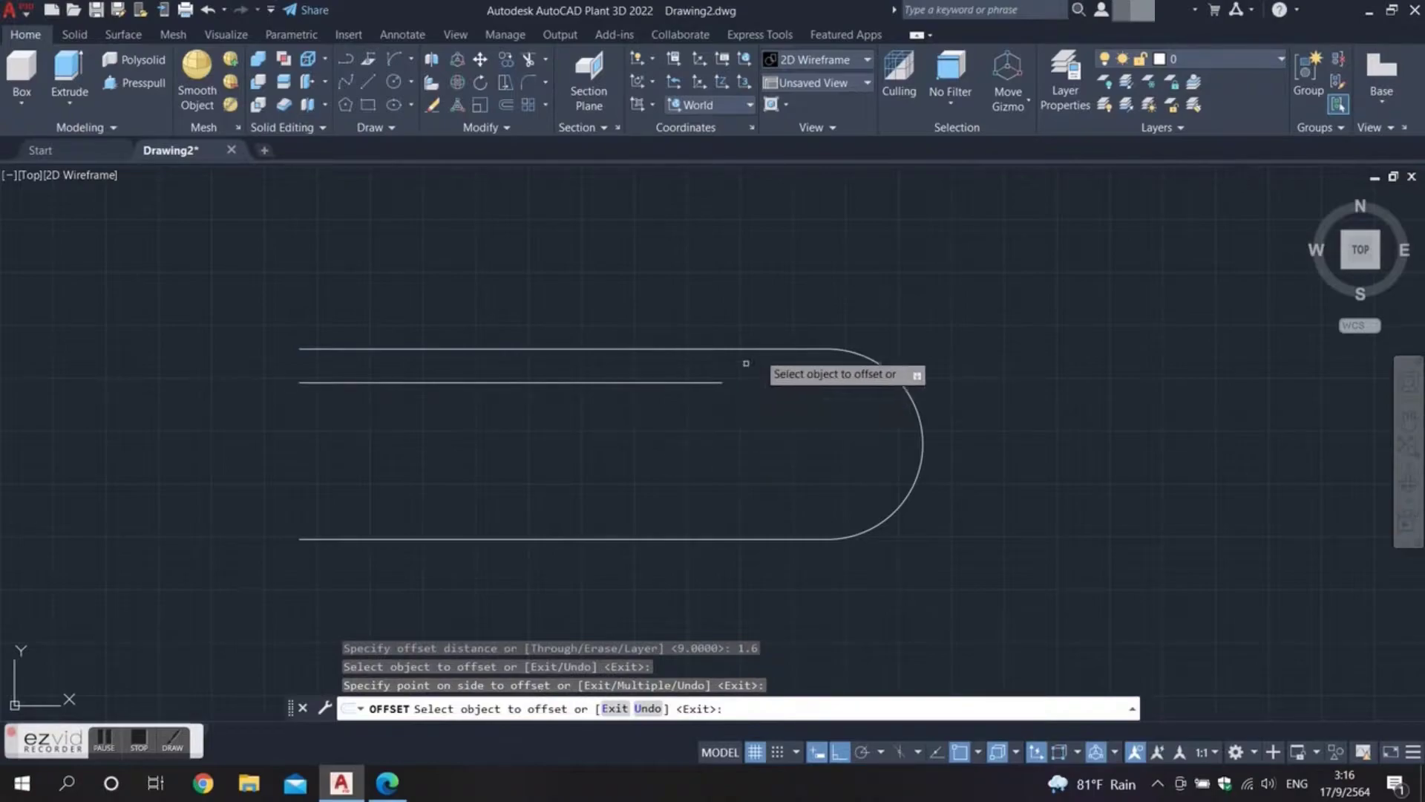
click(770, 348)
click(775, 412)
Offset the rounded end arc and the lower line segments inward by the same 1.6 mm distance.
click(911, 396)
click(788, 445)
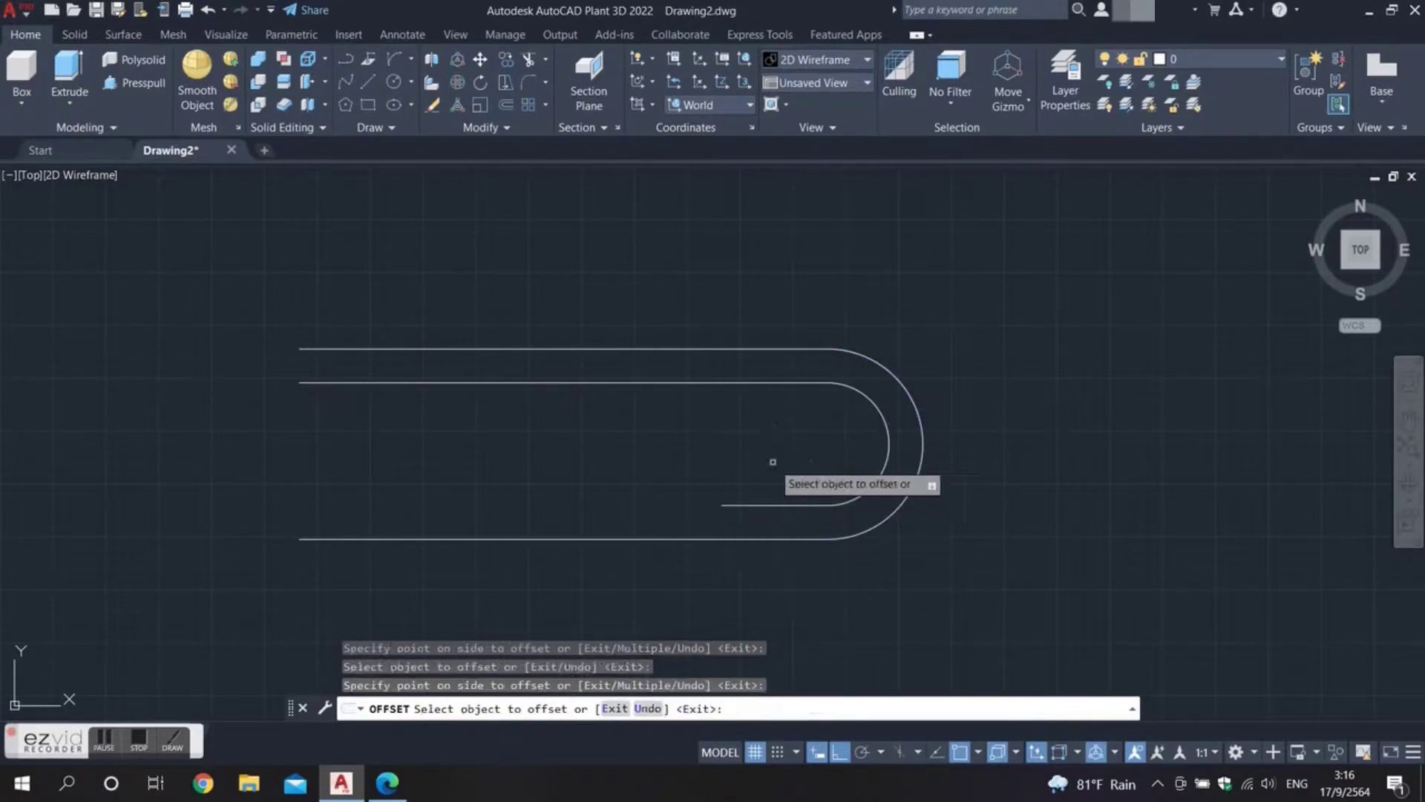
click(619, 538)
click(630, 437)
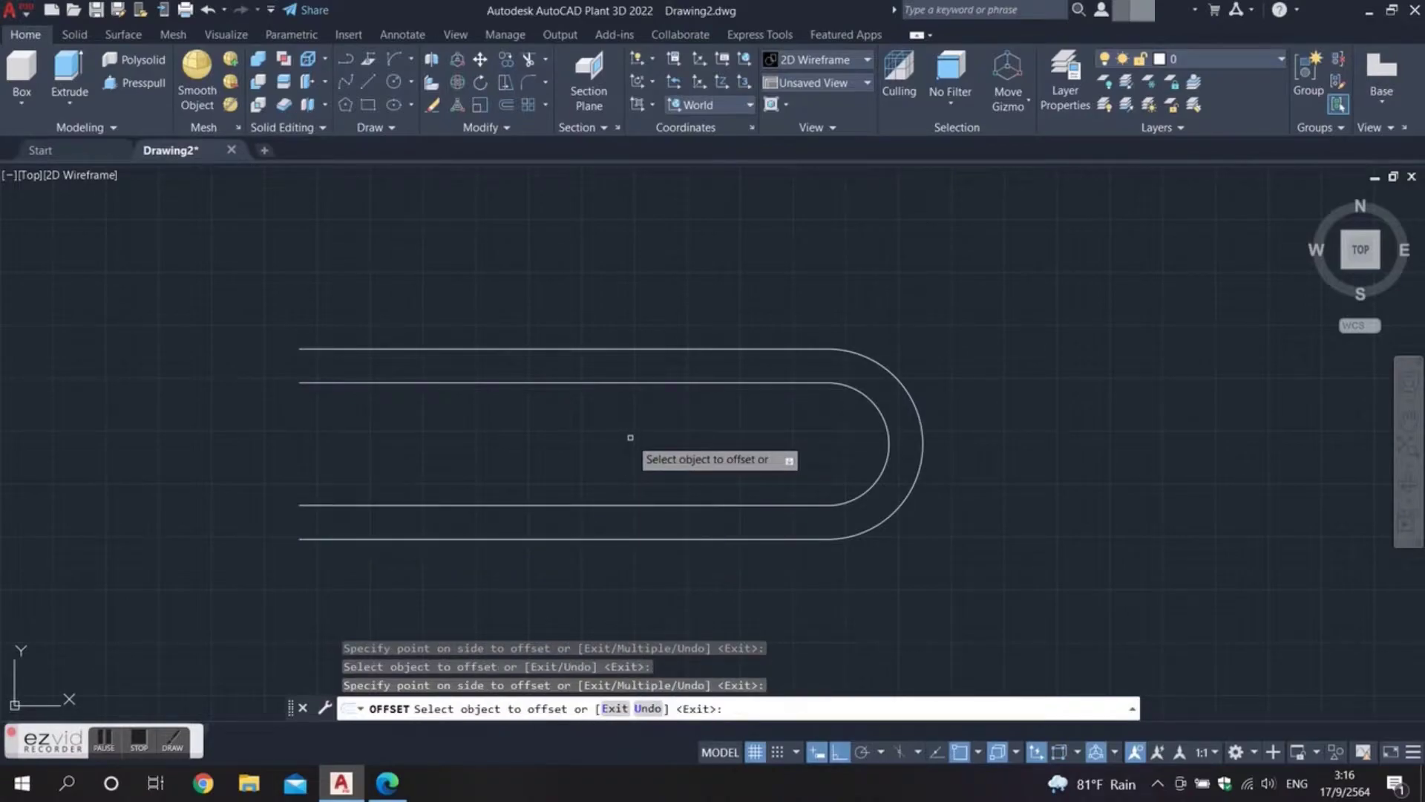
middle_drag(642, 434, 757, 437)
key(Escape)
key(Escape)
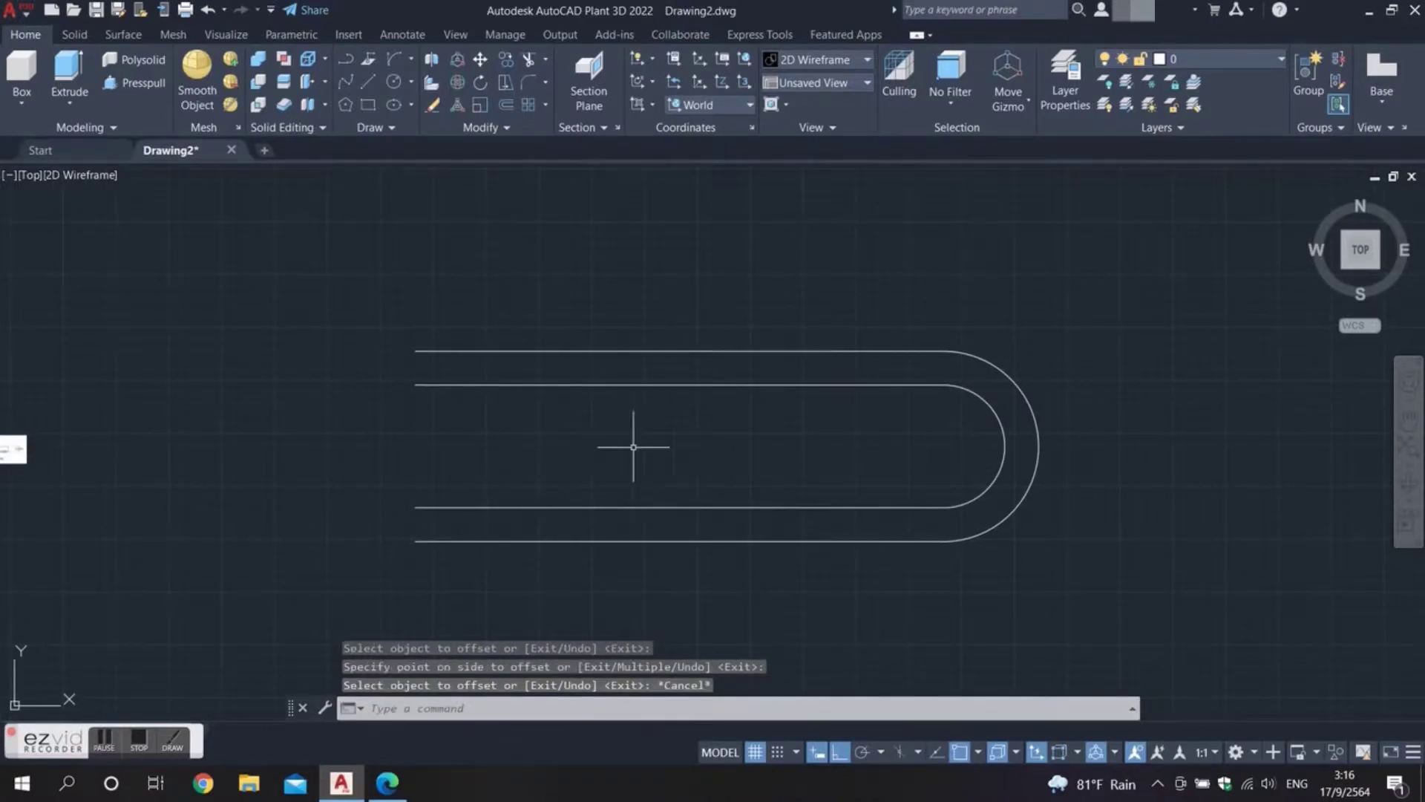
Delete the stray white object lying to the left of the paper clip lines.
click(23, 452)
key(Escape)
middle_drag(33, 534, 271, 535)
mouse_move(141, 512)
mouse_down()
mouse_move(445, 394)
mouse_move(439, 502)
mouse_up()
key(Delete)
mouse_move(464, 502)
middle_down()
mouse_move(407, 493)
mouse_move(659, 461)
mouse_move(692, 427)
middle_up()
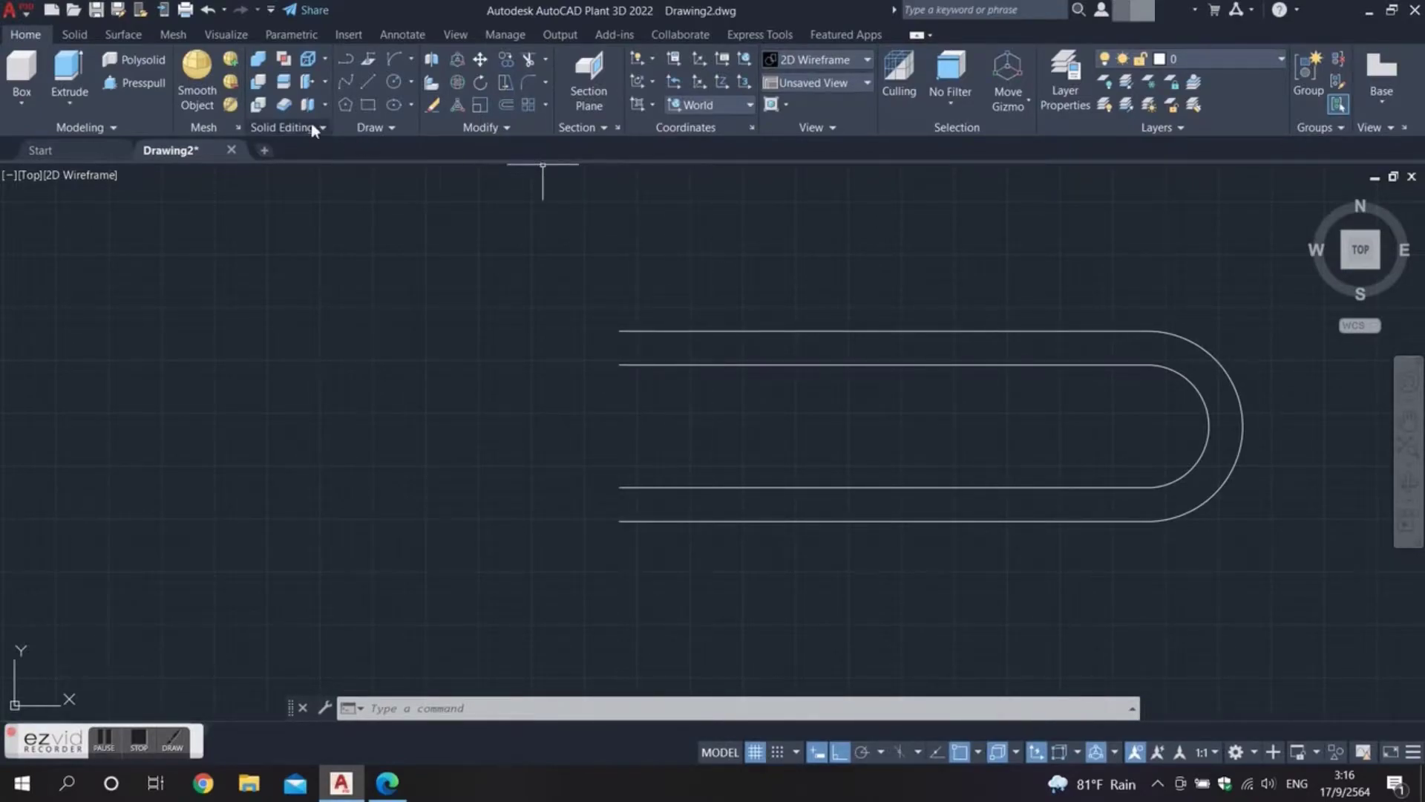
Close the upper bar's open left end with a line from the inner line's endpoint to the outer line's endpoint.
click(370, 81)
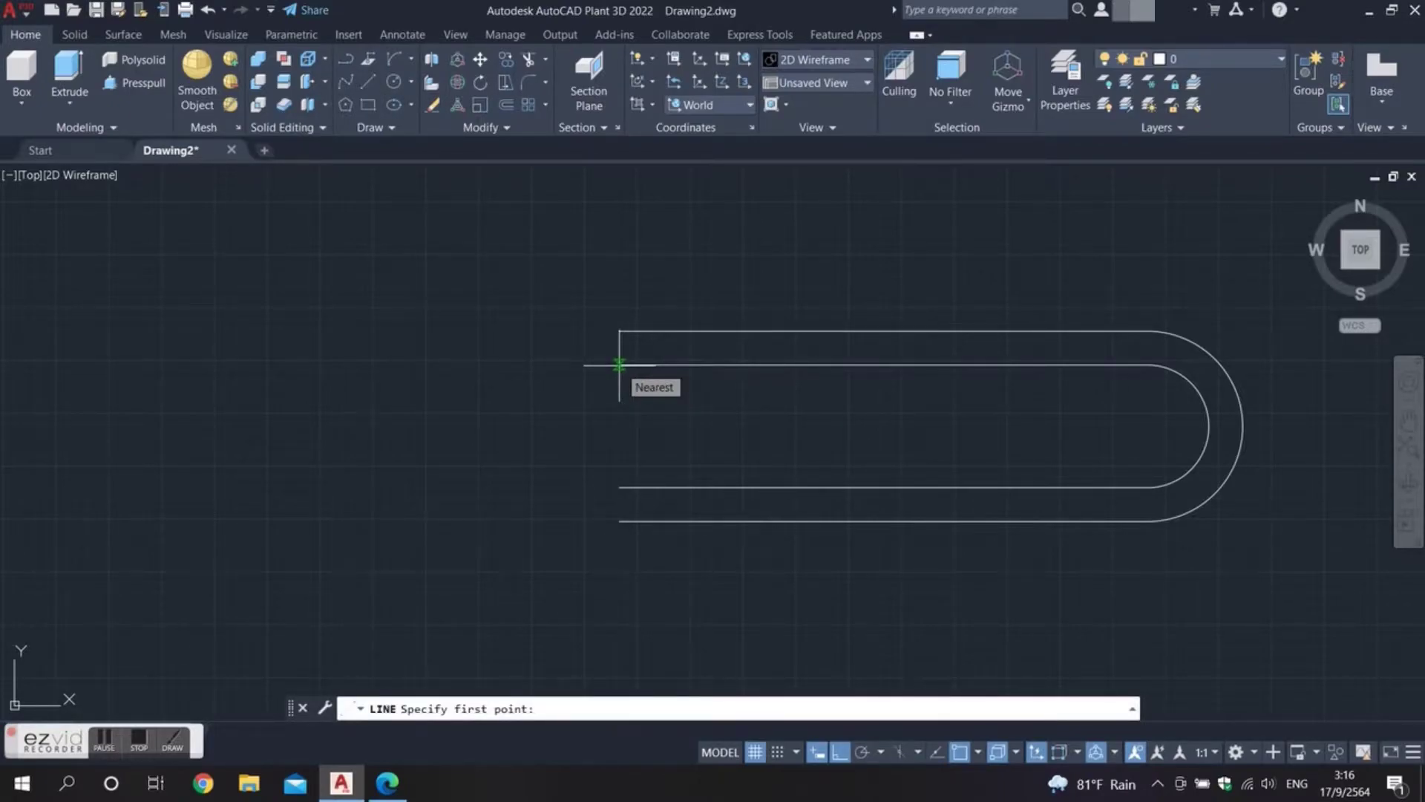
text(end)
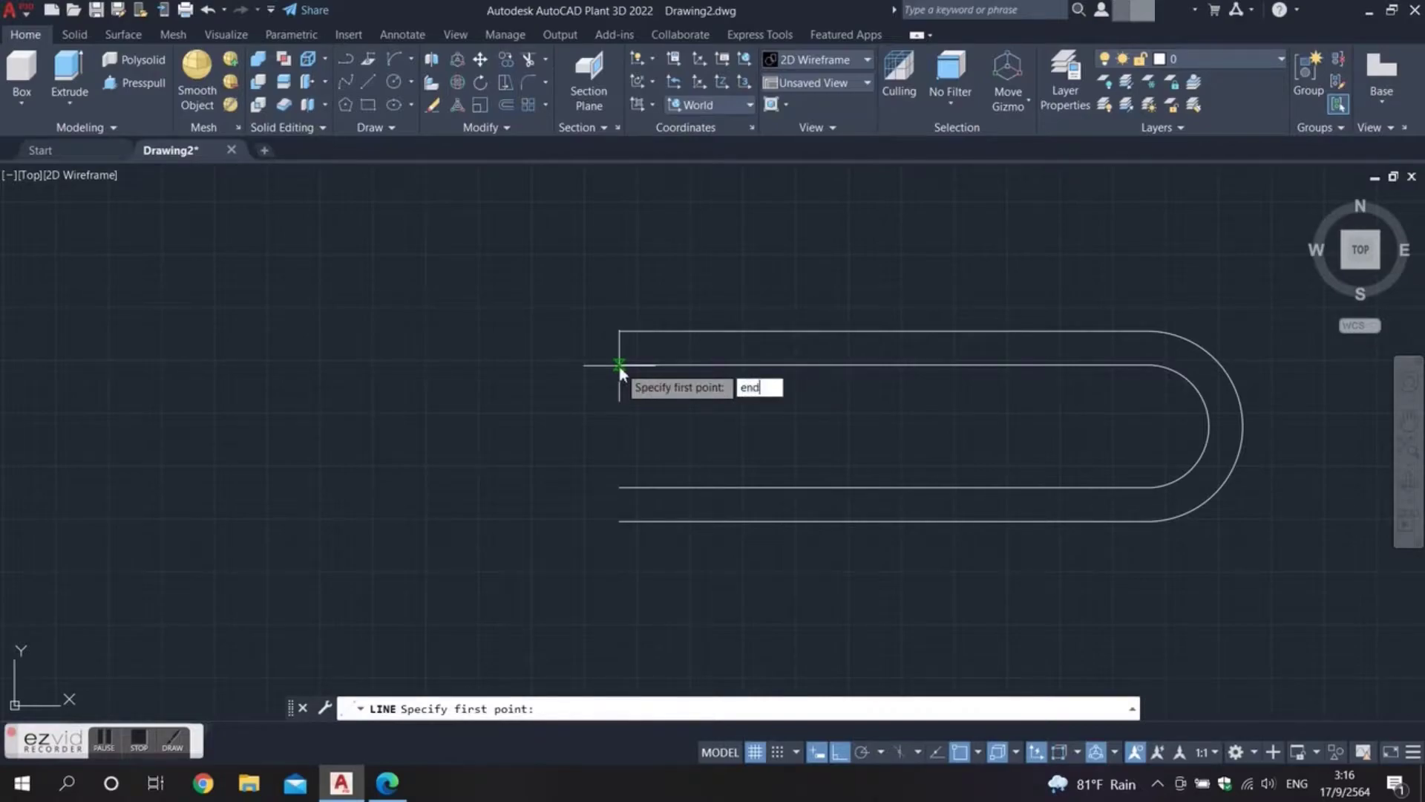
key(Return)
click(616, 361)
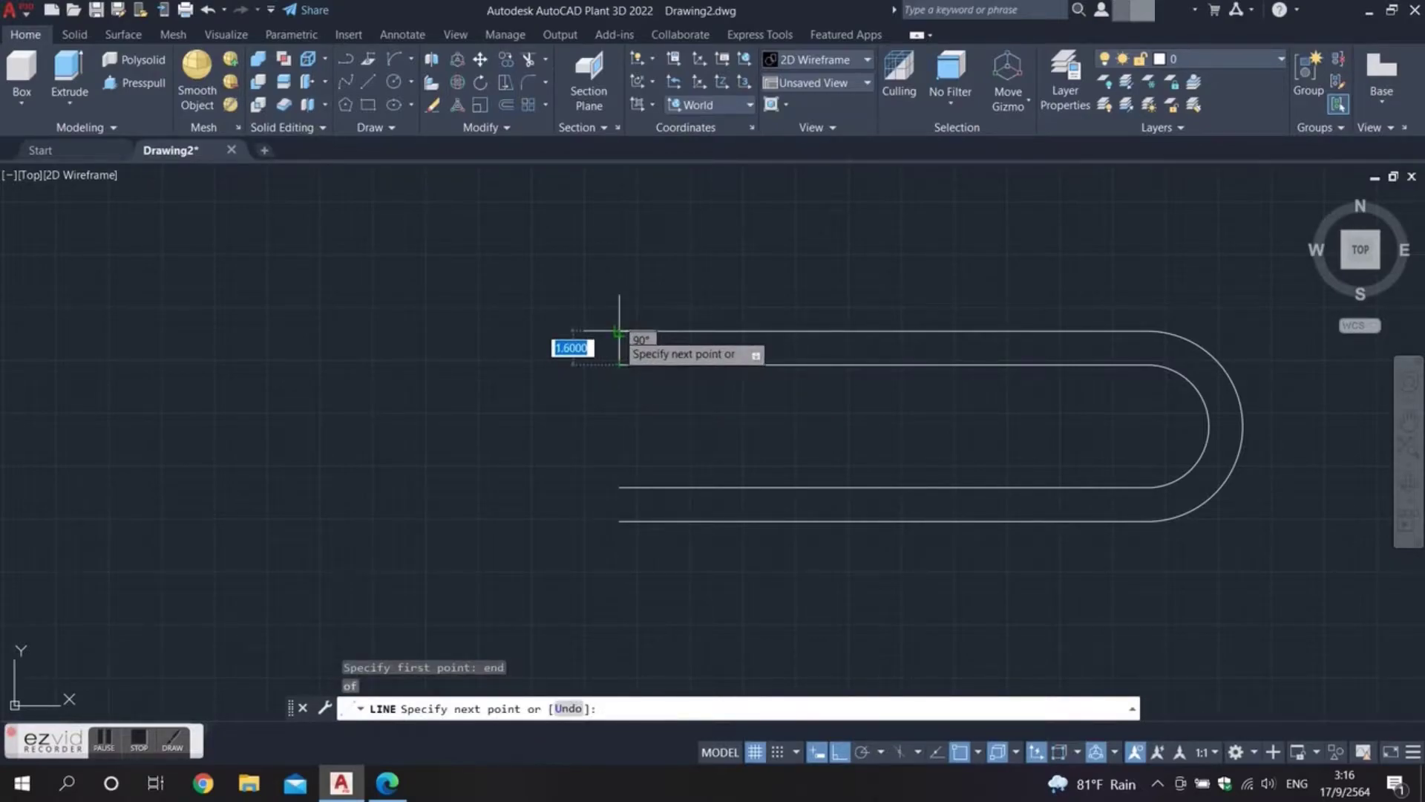
text(end)
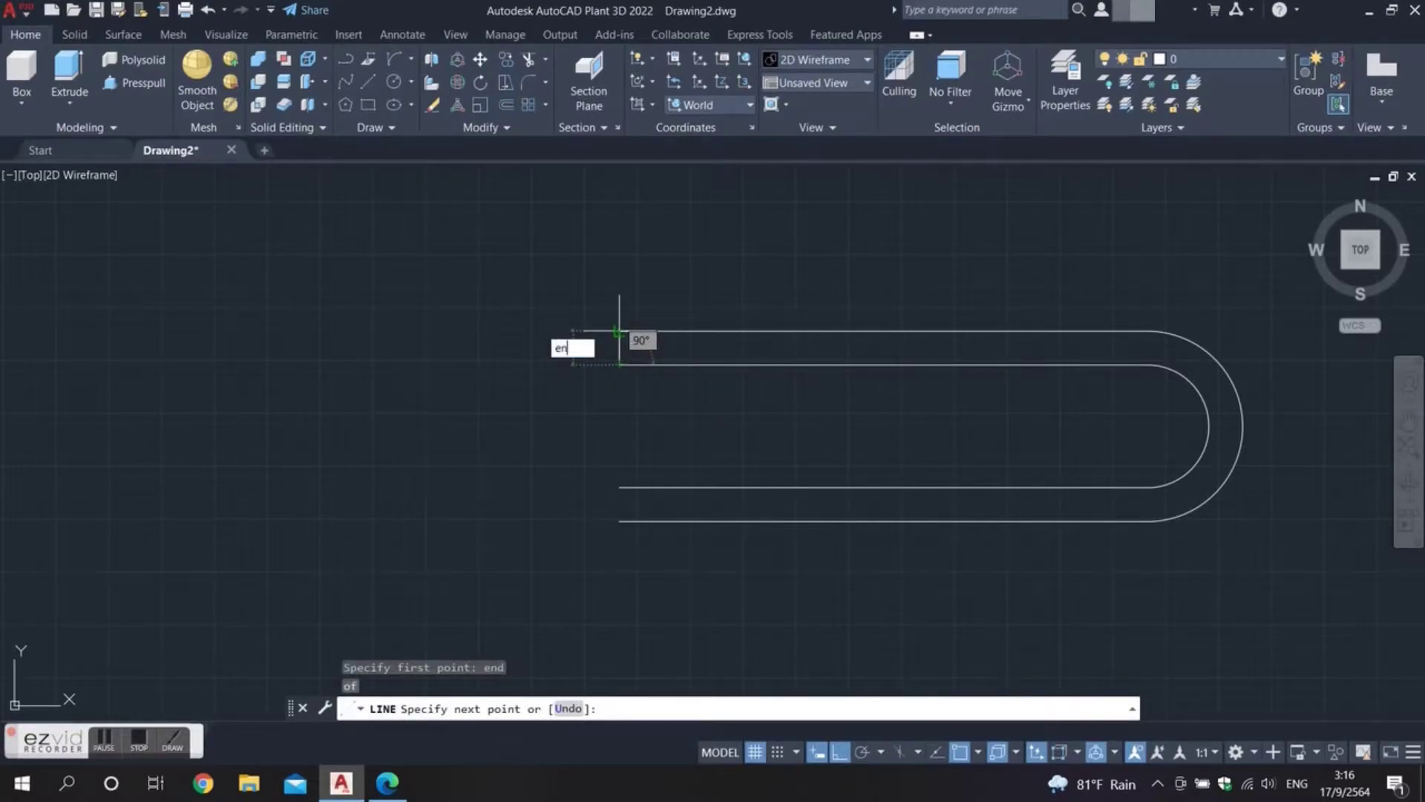
key(Return)
click(619, 331)
key(Escape)
scroll(626, 331, up, 3)
scroll(620, 360, down, 5)
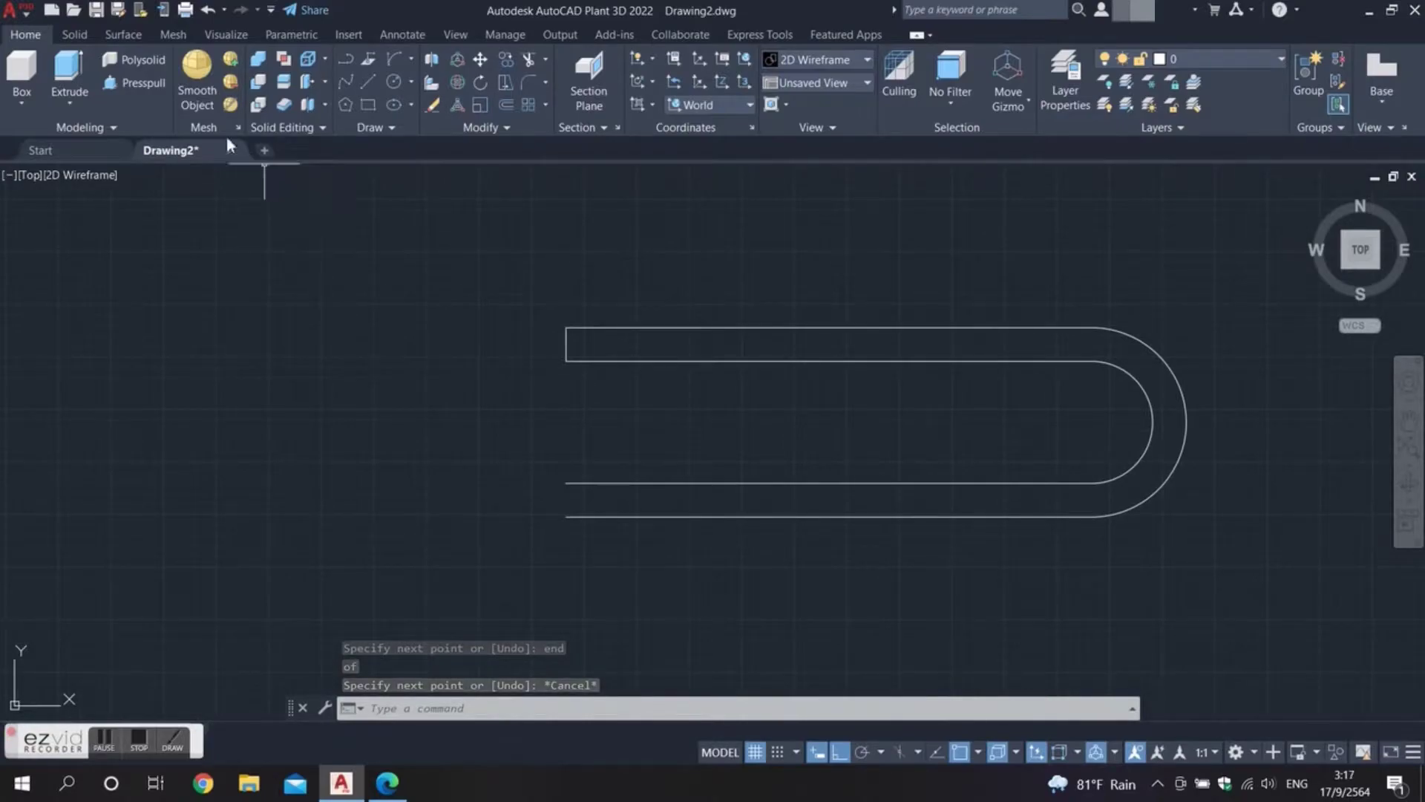
Draw a 1.6 mm vertical line upward from the left endpoint of the lower inner line.
click(368, 82)
text(end)
key(Return)
click(566, 483)
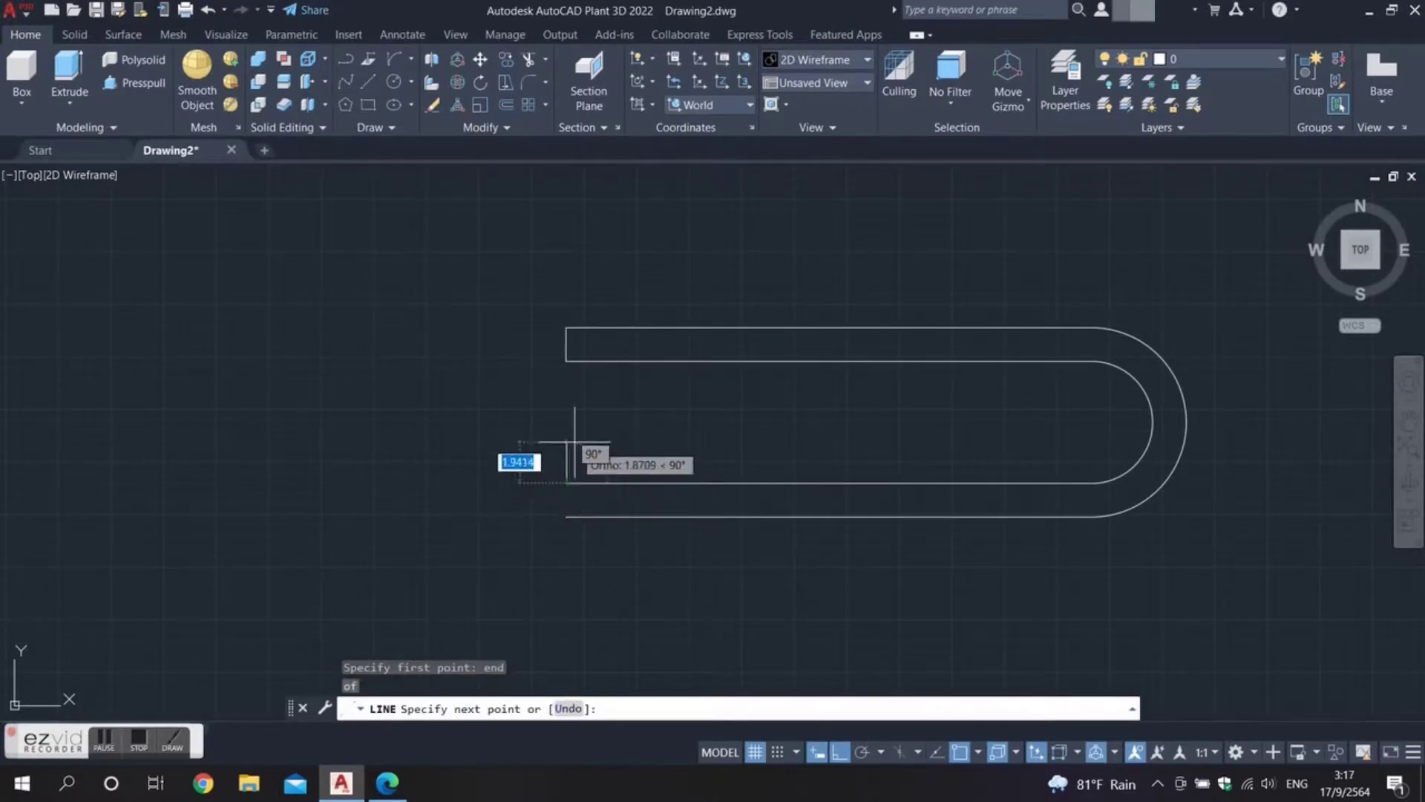
text(1.6)
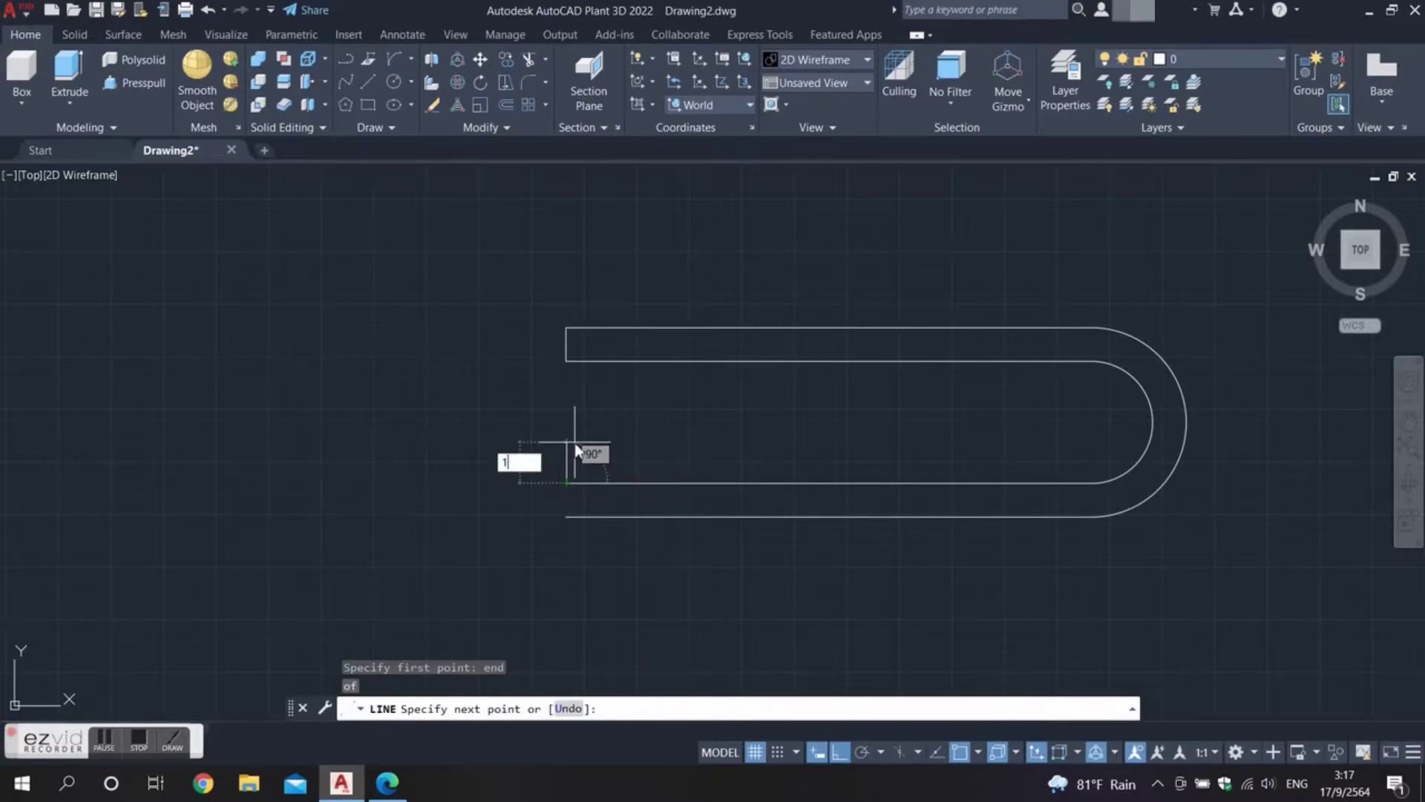
key(Return)
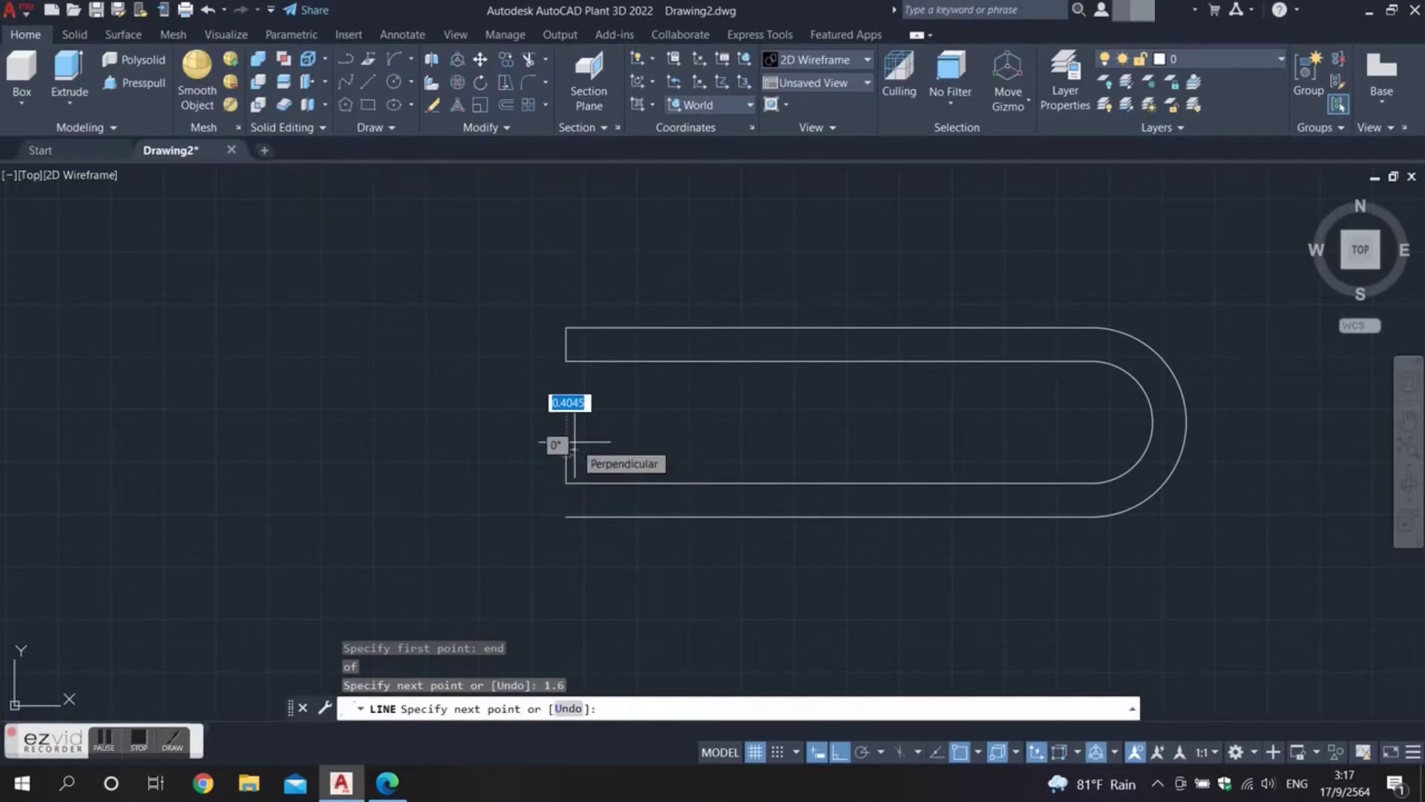
key(Escape)
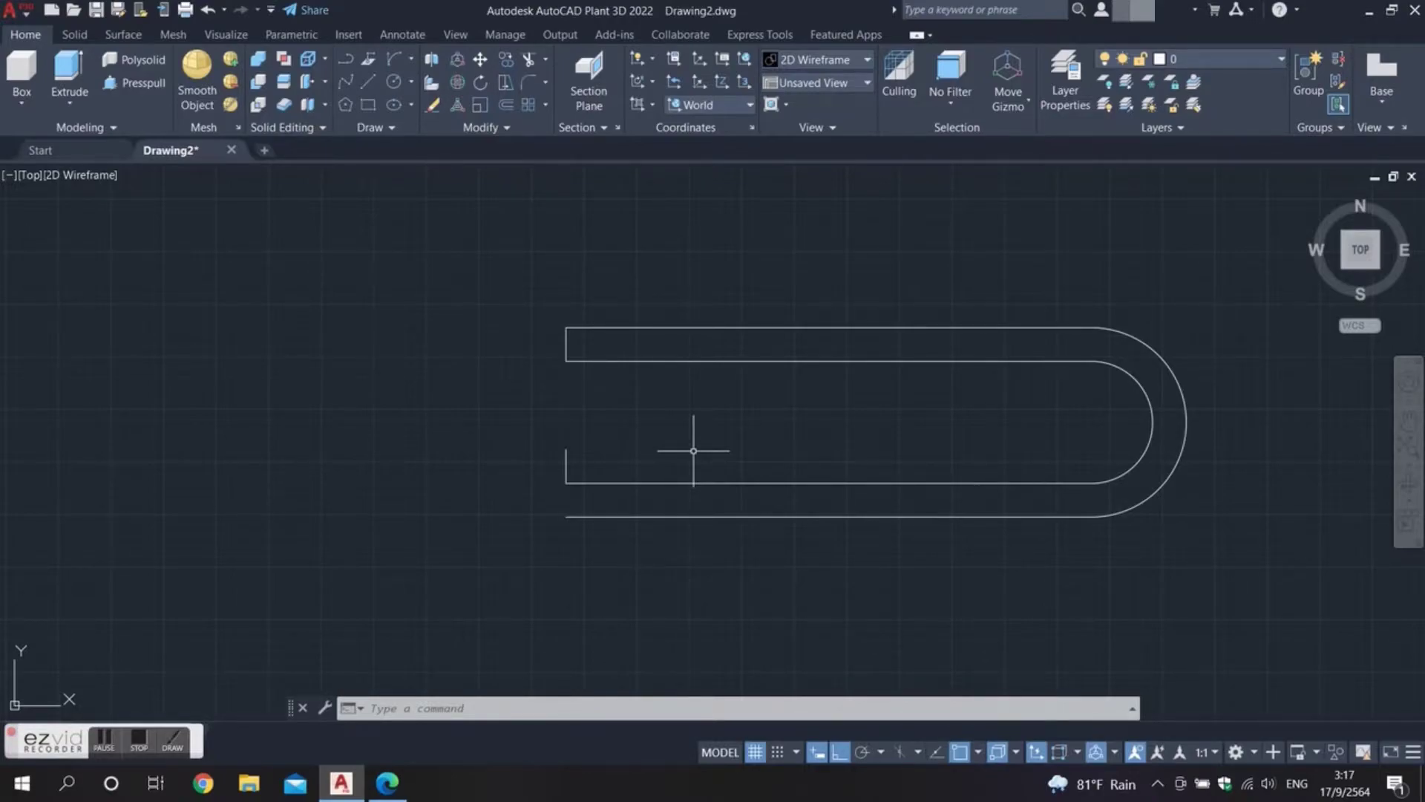
Offset the two lower inner line segments upward by 1.6 mm.
text(Of)
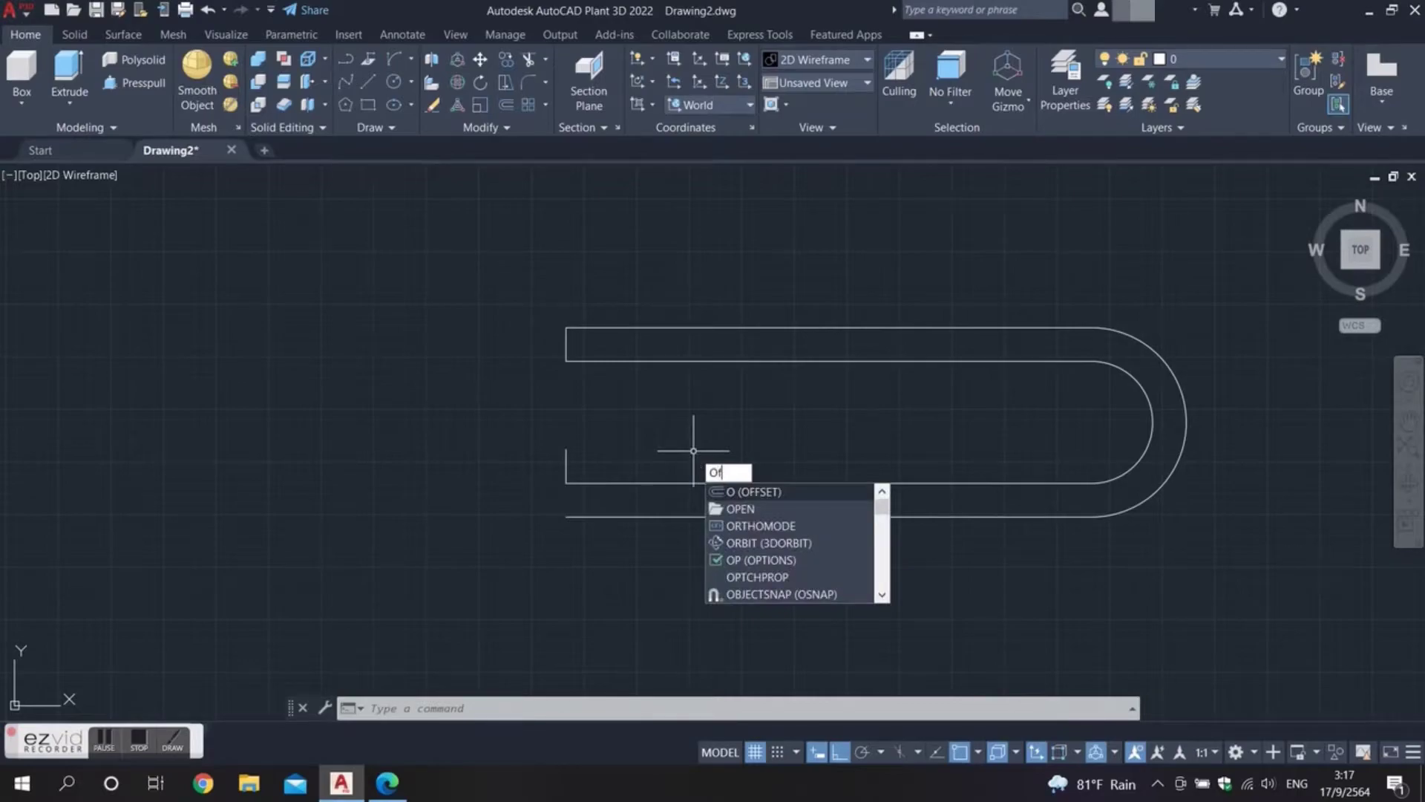
text(fset)
key(Return)
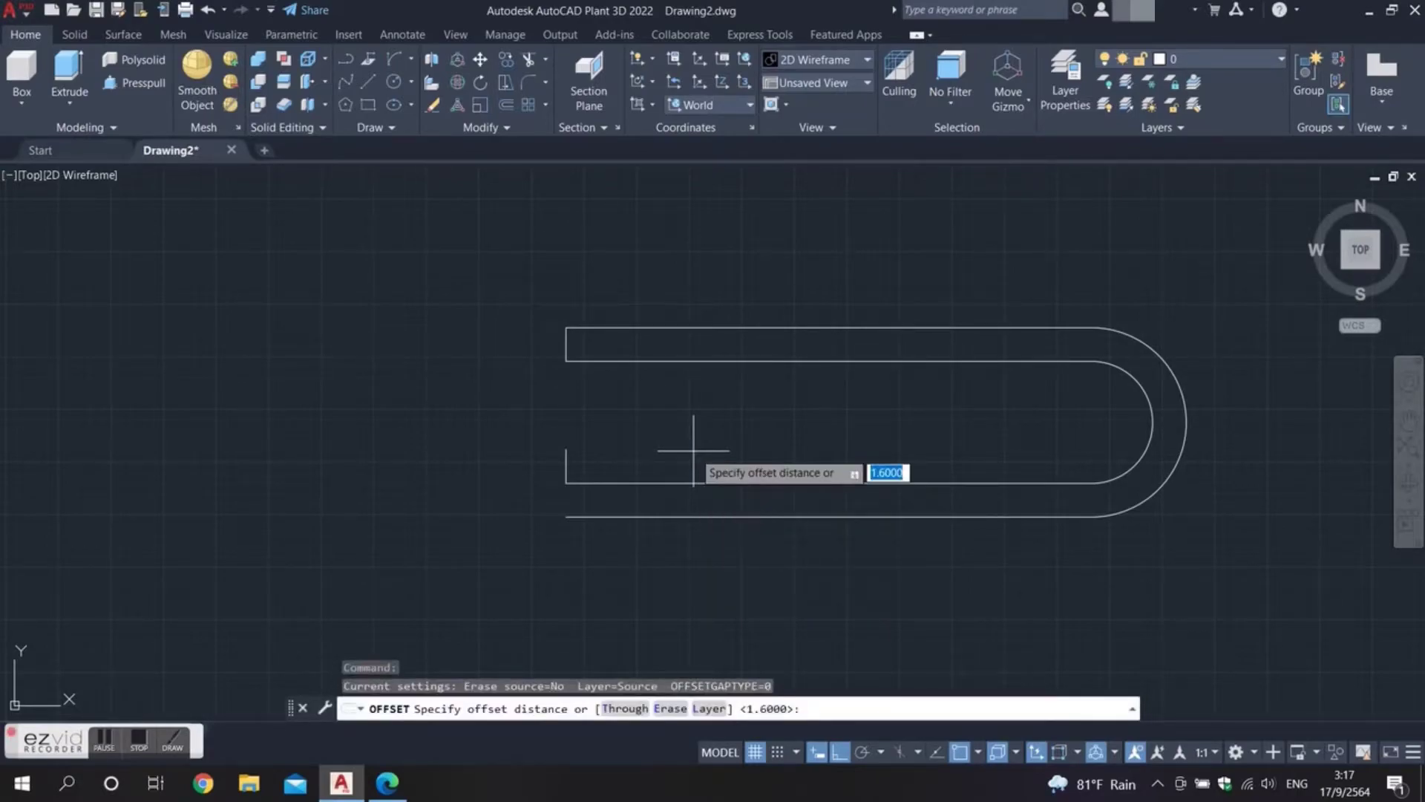
text(1)
key(Return)
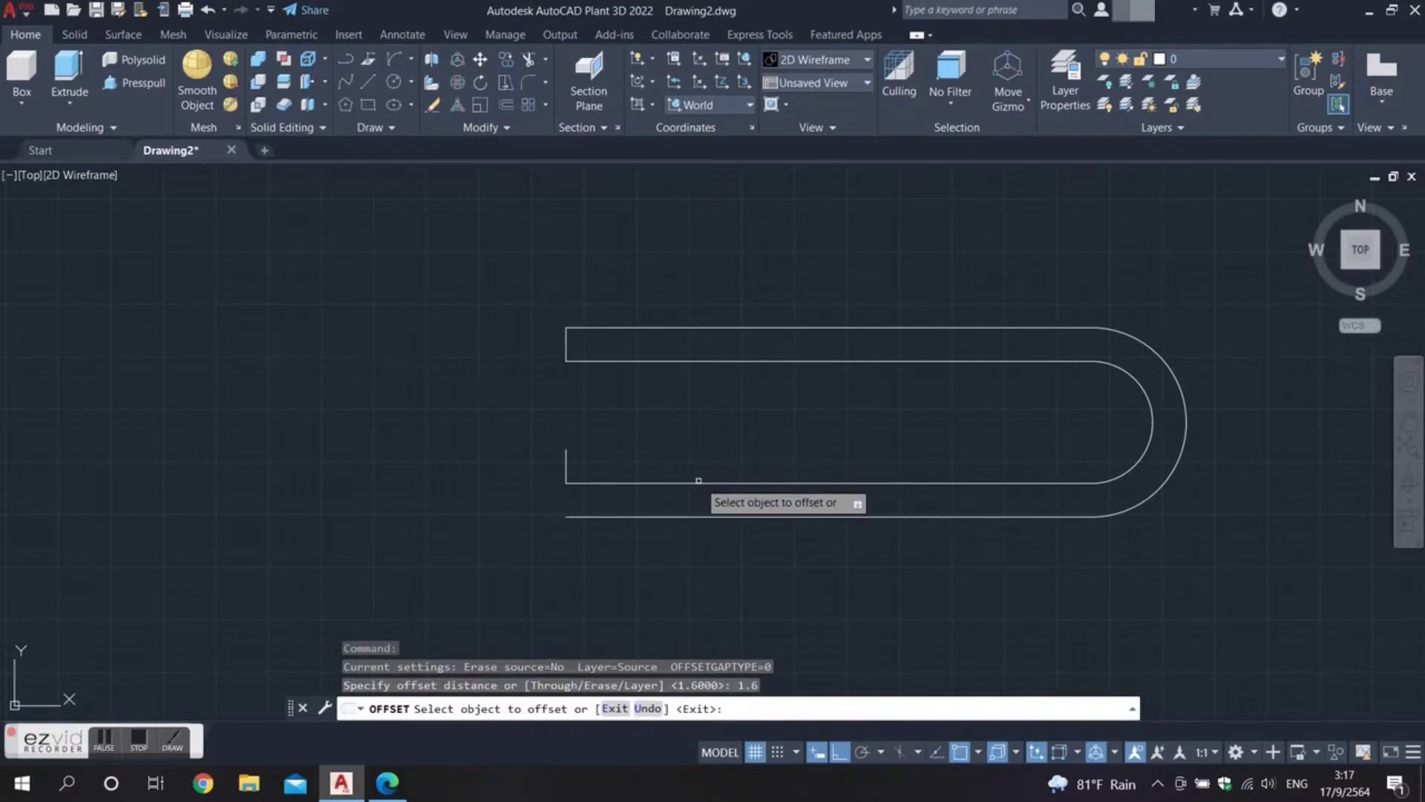
click(700, 483)
click(708, 436)
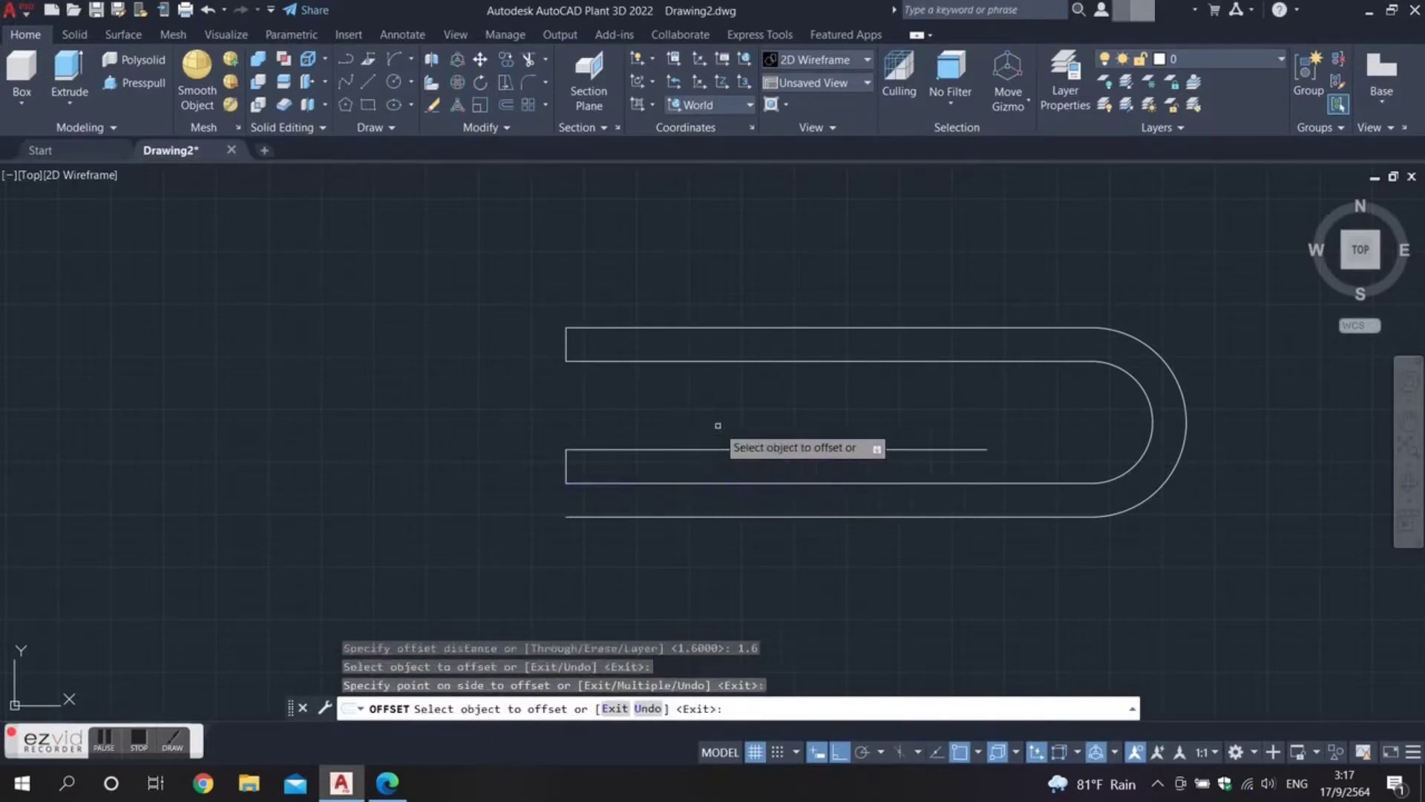
click(1067, 483)
click(1065, 424)
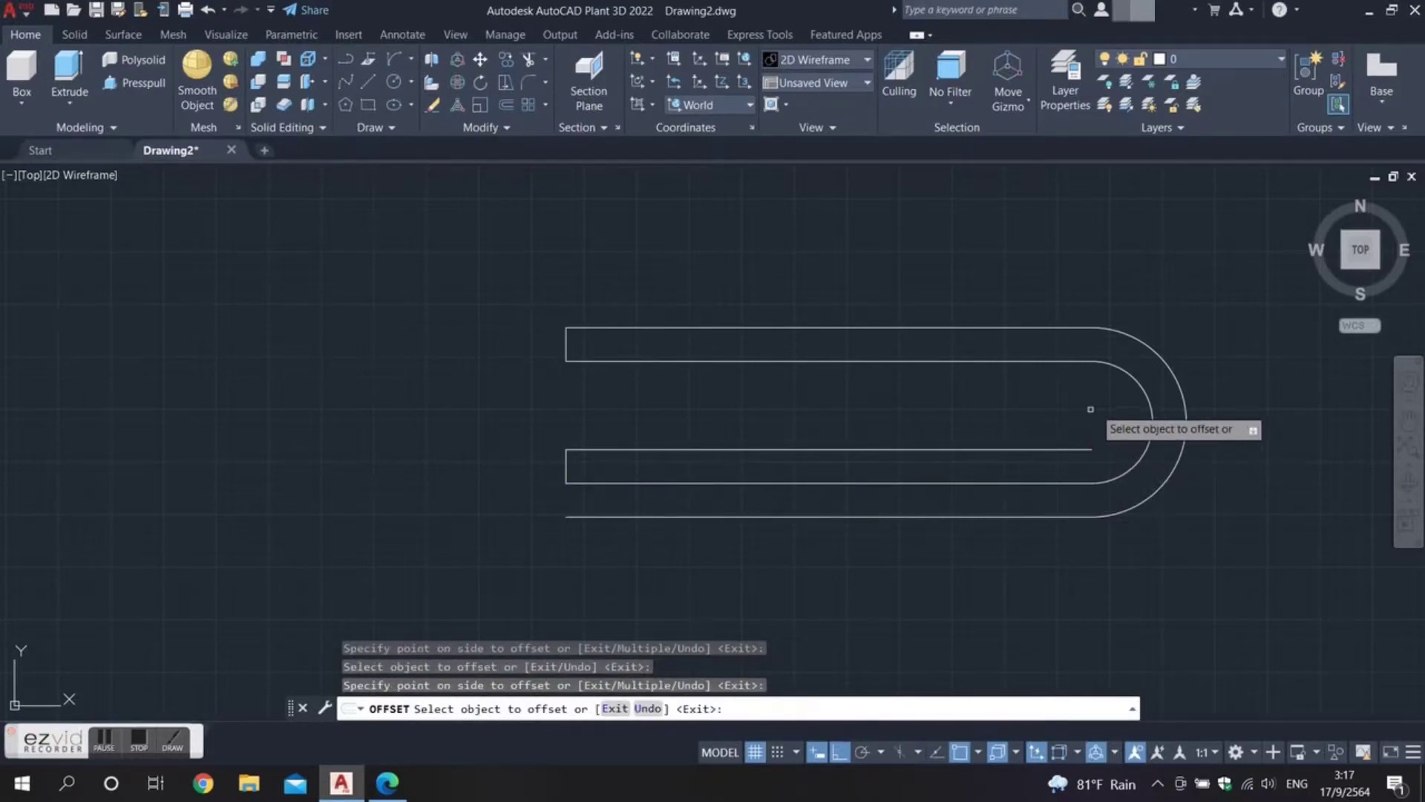
Offset the inner arc and the two upper inner line segments inward by the same 1.6 mm distance.
click(1141, 386)
click(1033, 404)
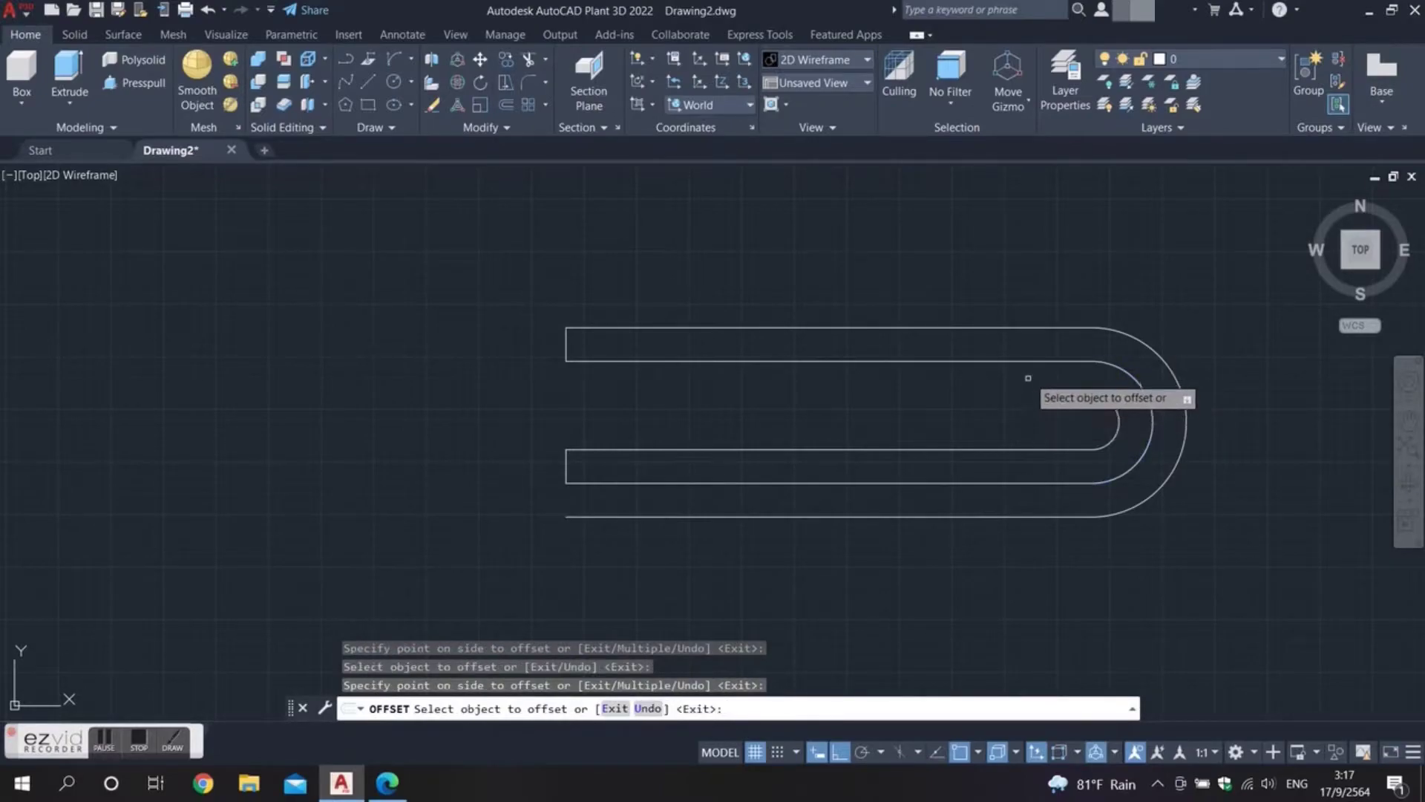
click(1016, 360)
click(1009, 405)
click(904, 361)
click(889, 414)
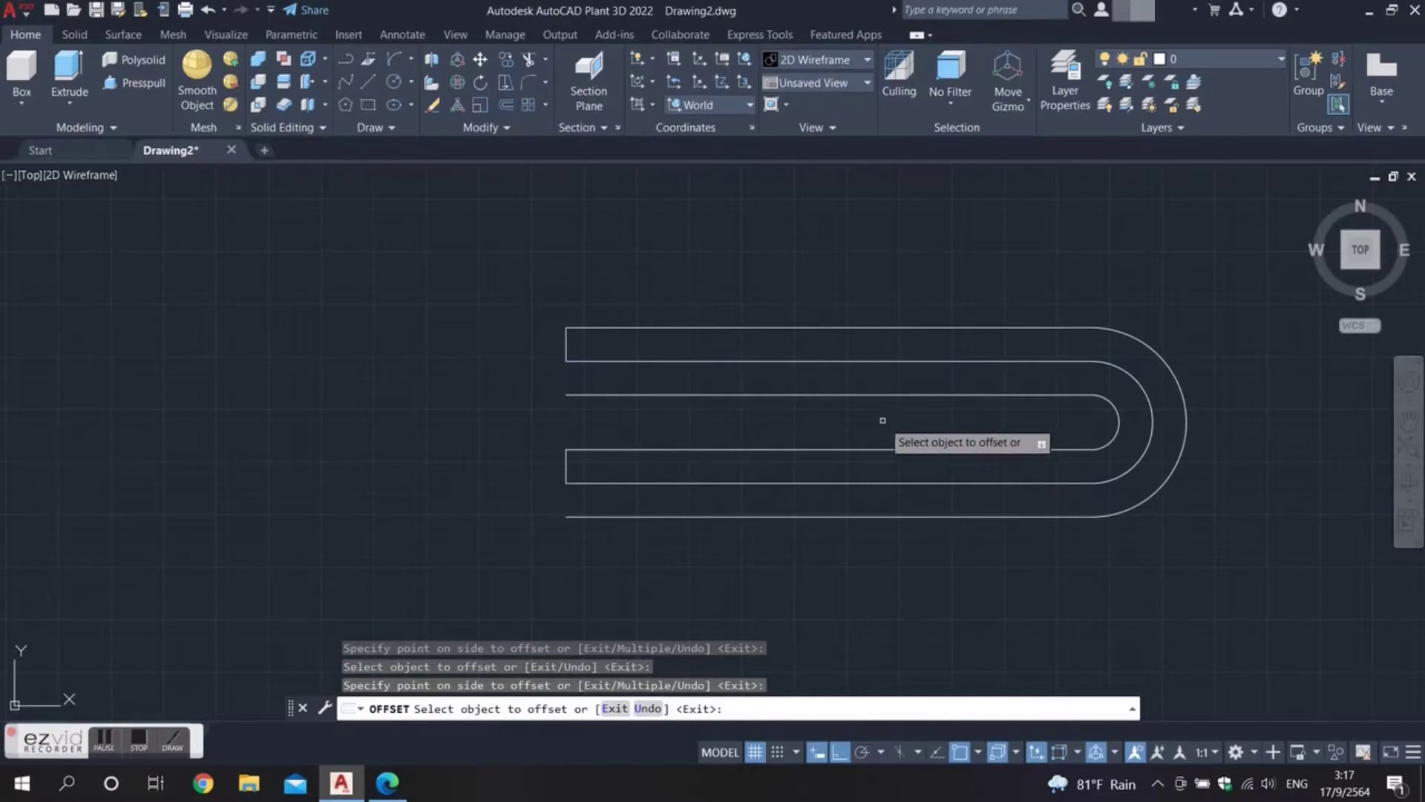
key(Escape)
key(Escape)
middle_drag(642, 436, 675, 434)
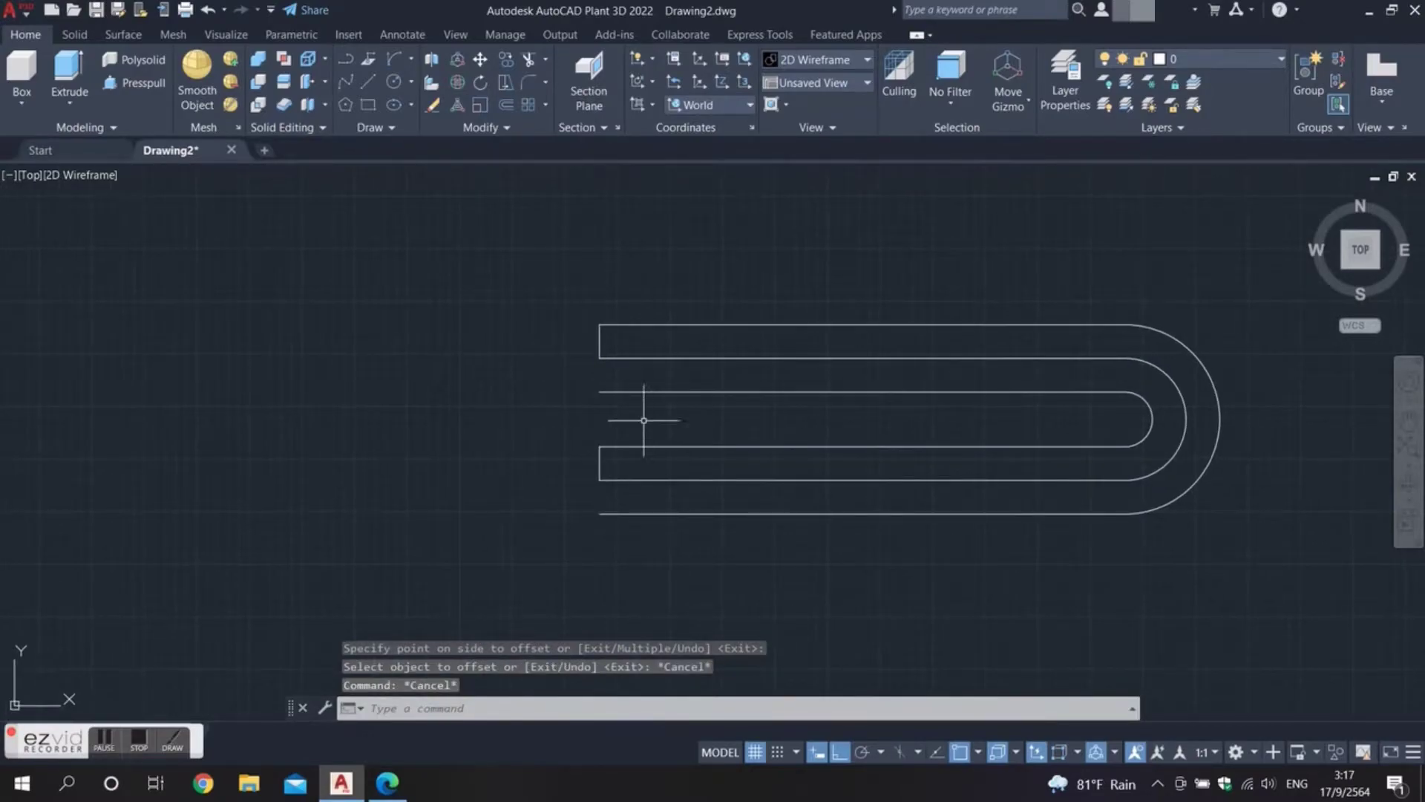
Draw a 13 mm horizontal line leftward from the lower endpoint of the upper bar's closing line.
click(365, 87)
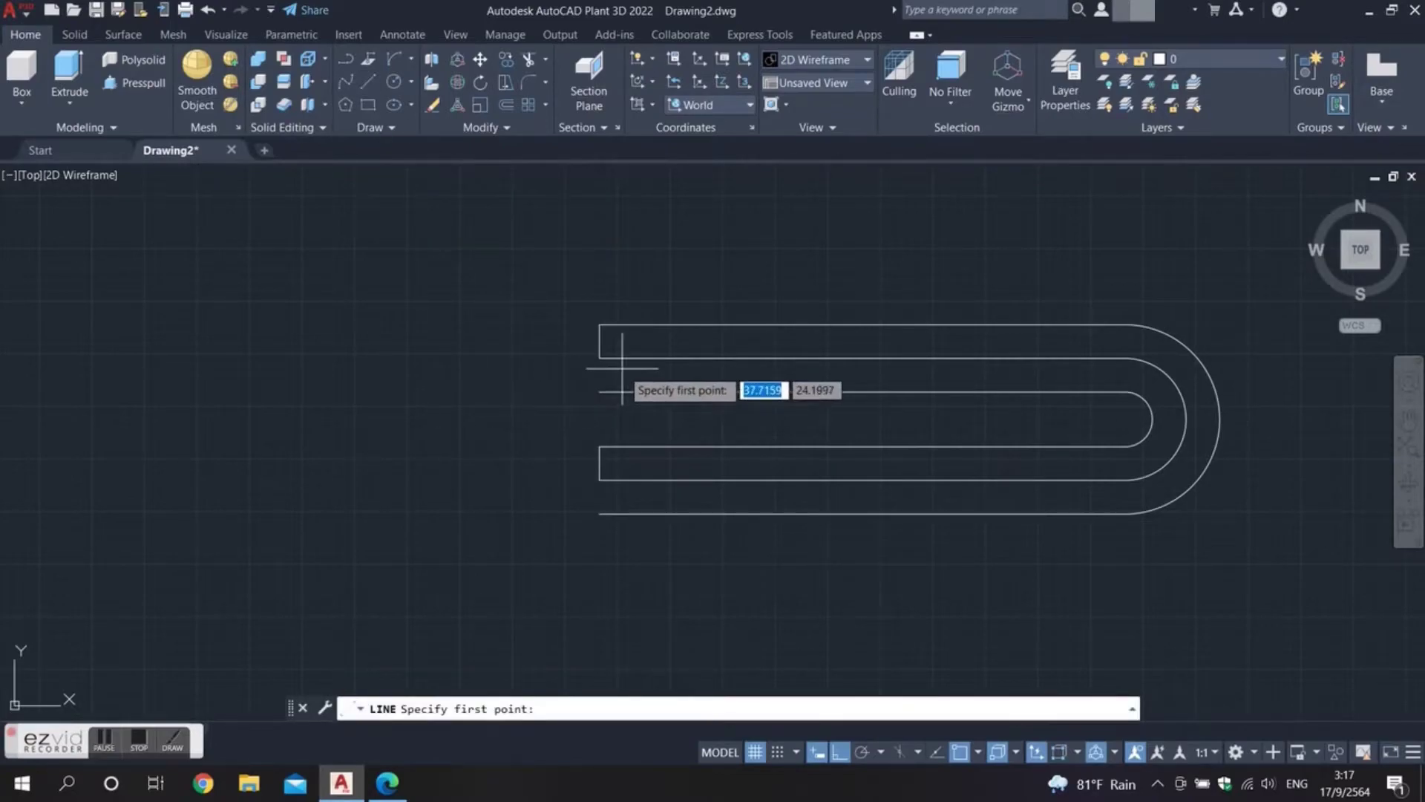
text(end)
key(Return)
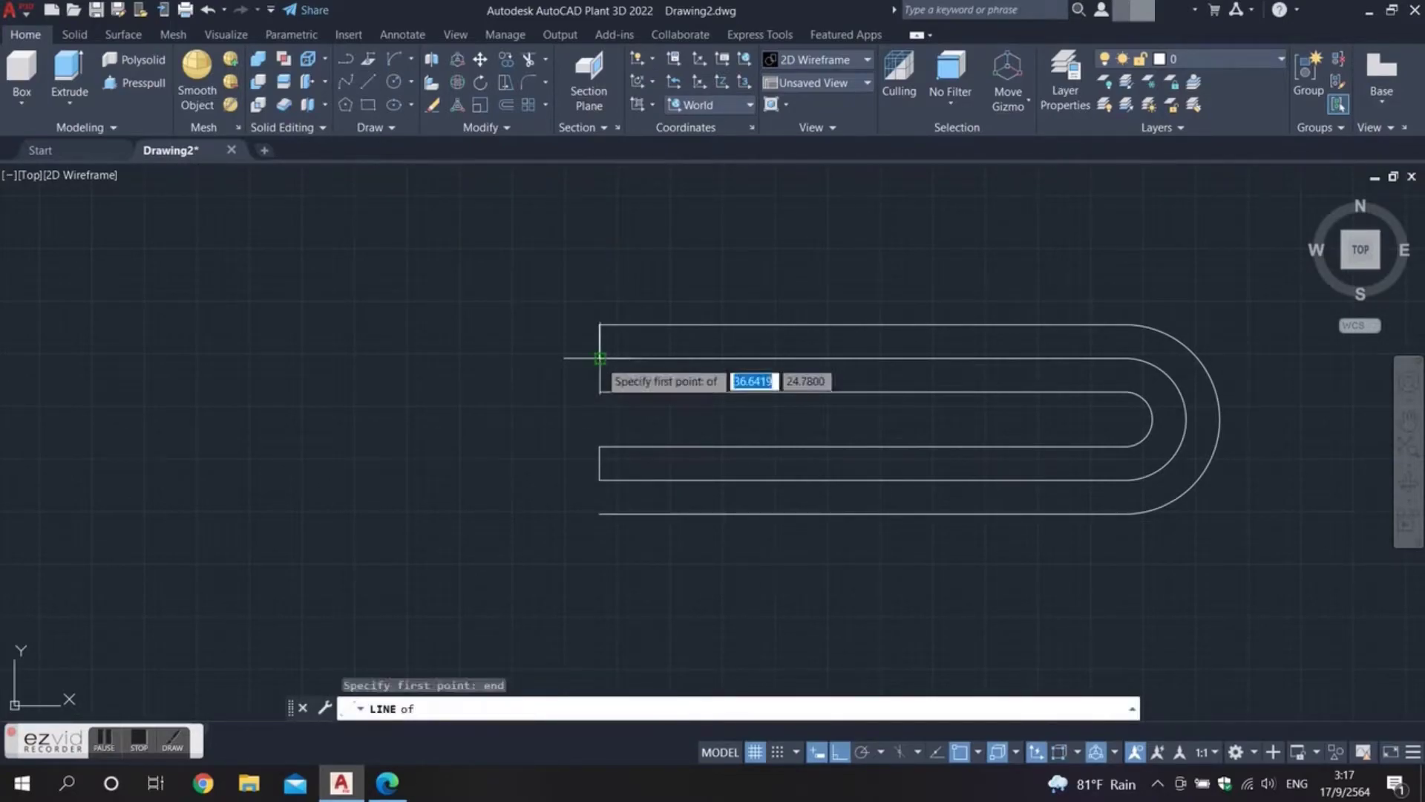
click(599, 358)
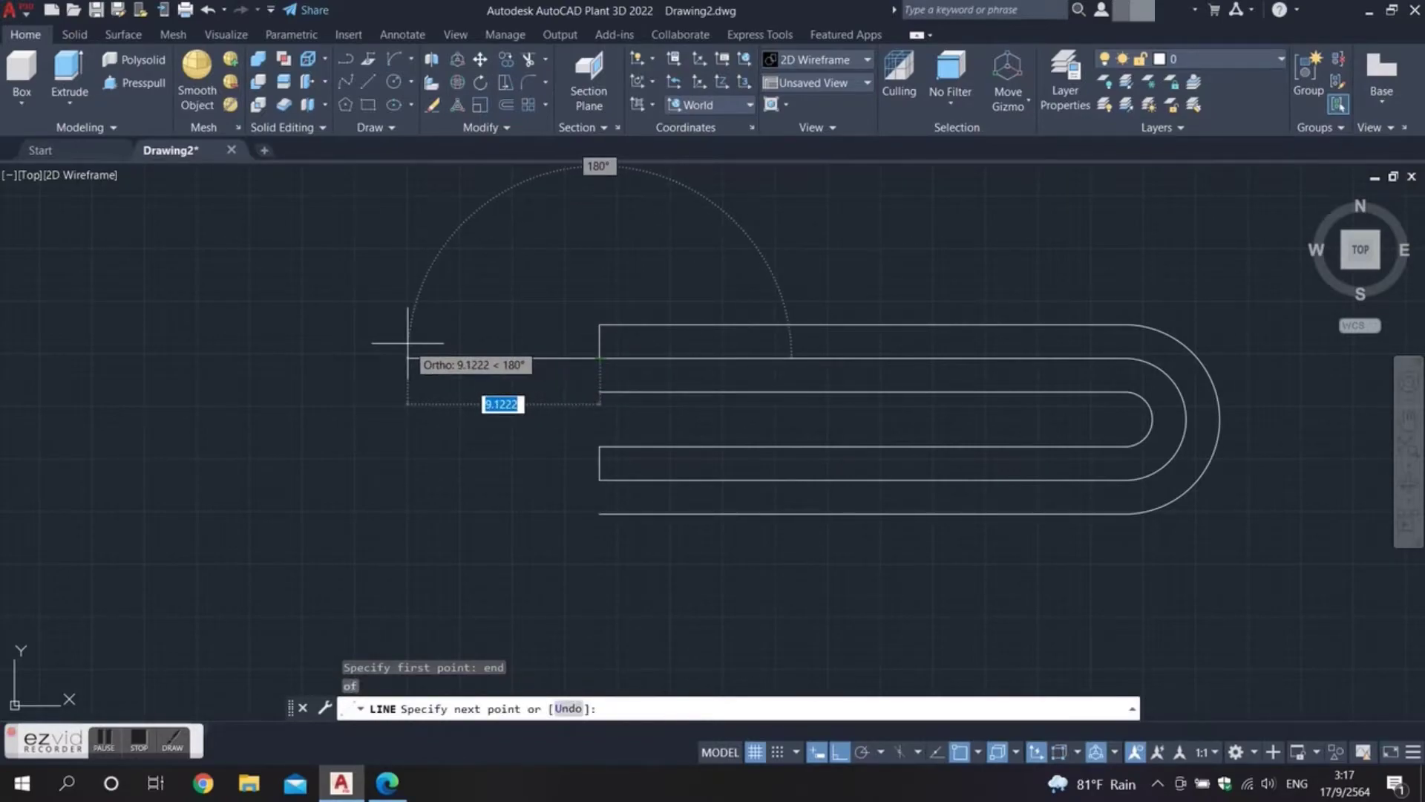
key(BackSpace)
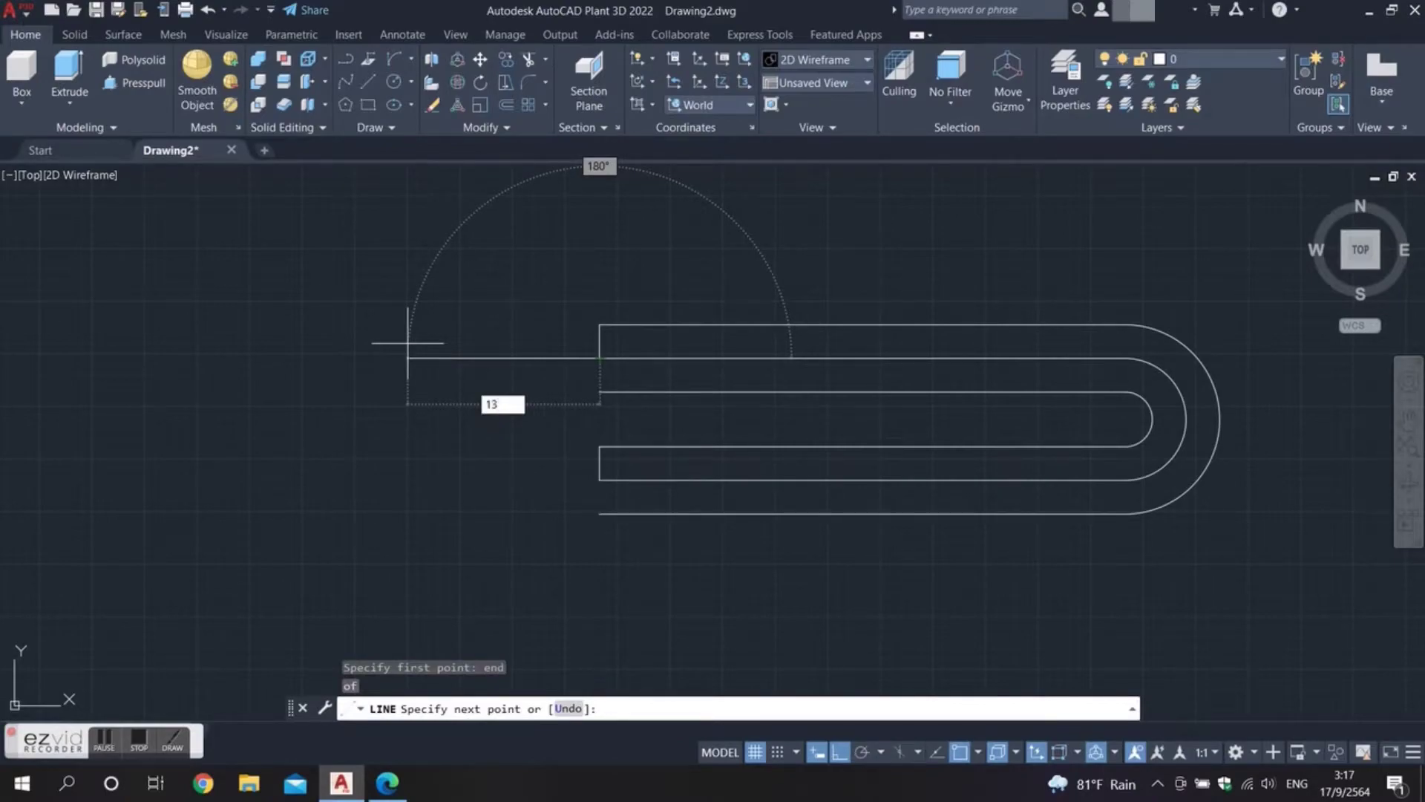
text(13)
key(Return)
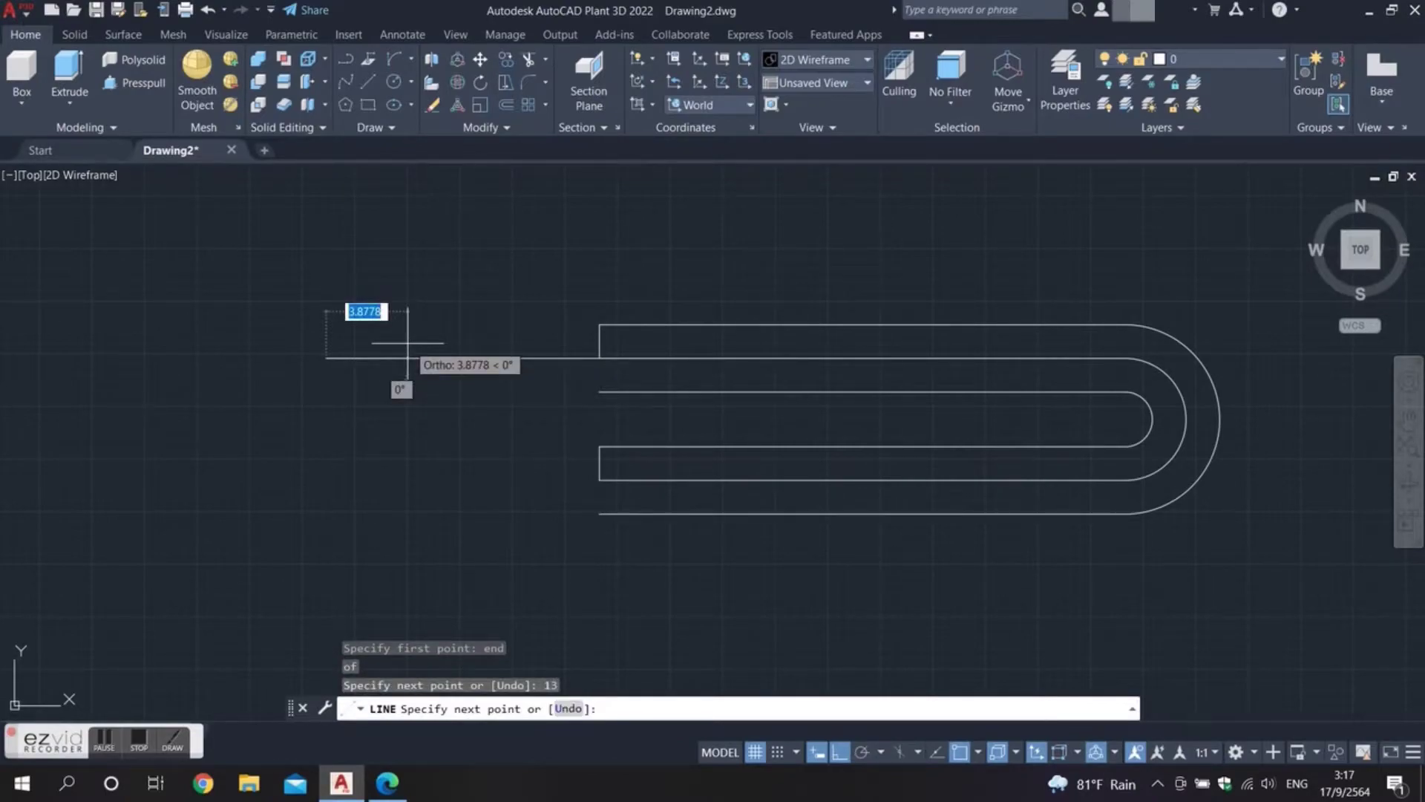
key(Escape)
Offset the new 13 mm line downward by 1.6 mm.
middle_drag(628, 392, 667, 379)
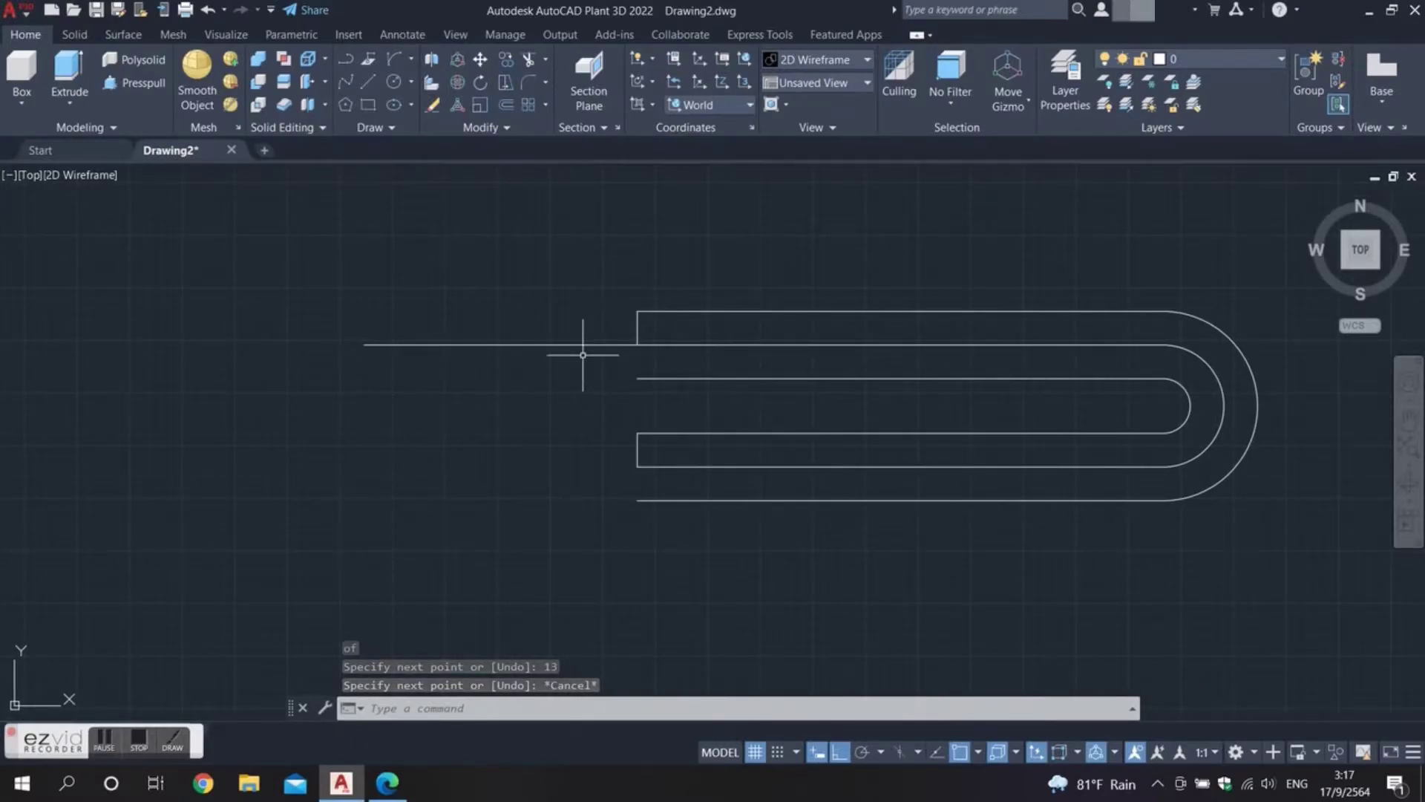
text(OFfset)
key(Return)
text(1.6)
key(Return)
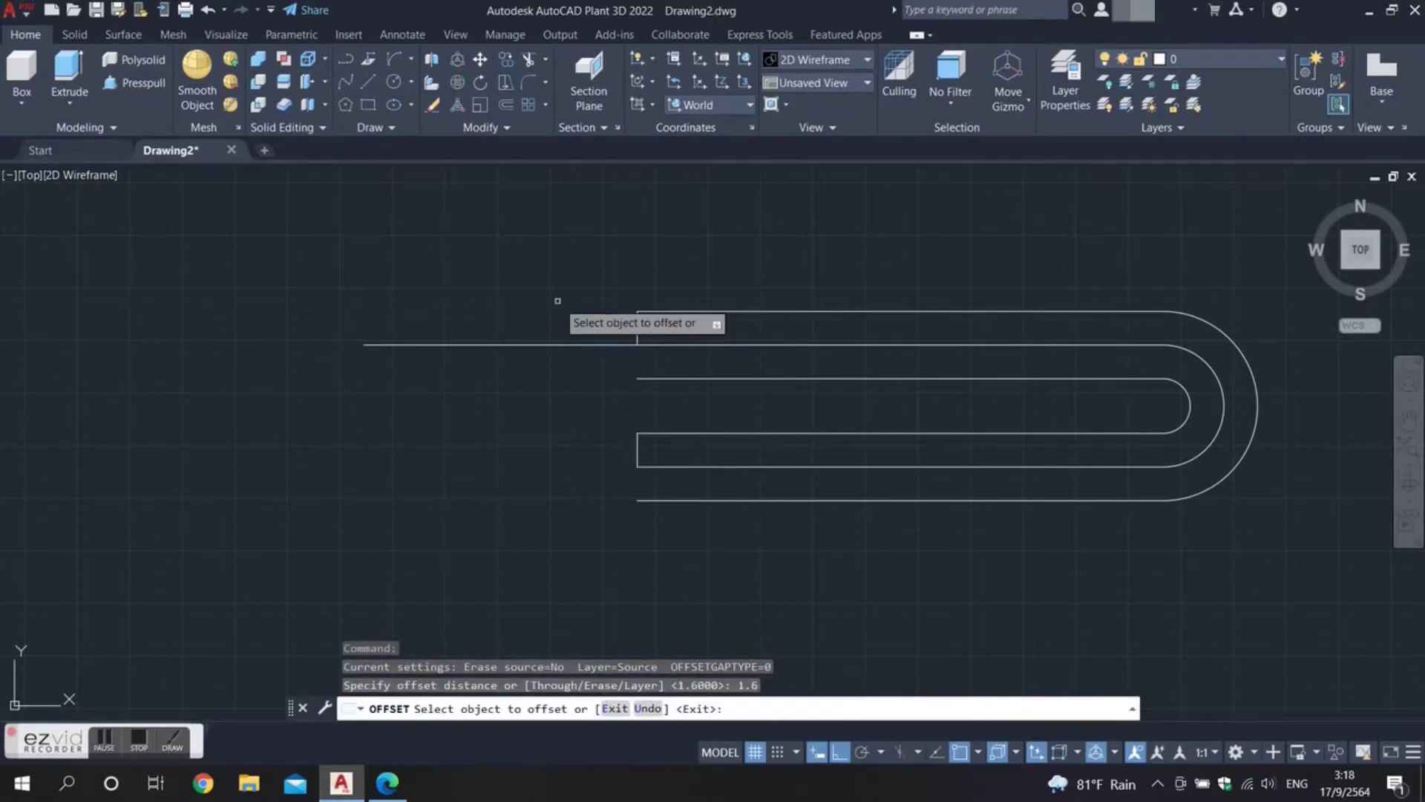
click(547, 344)
click(528, 406)
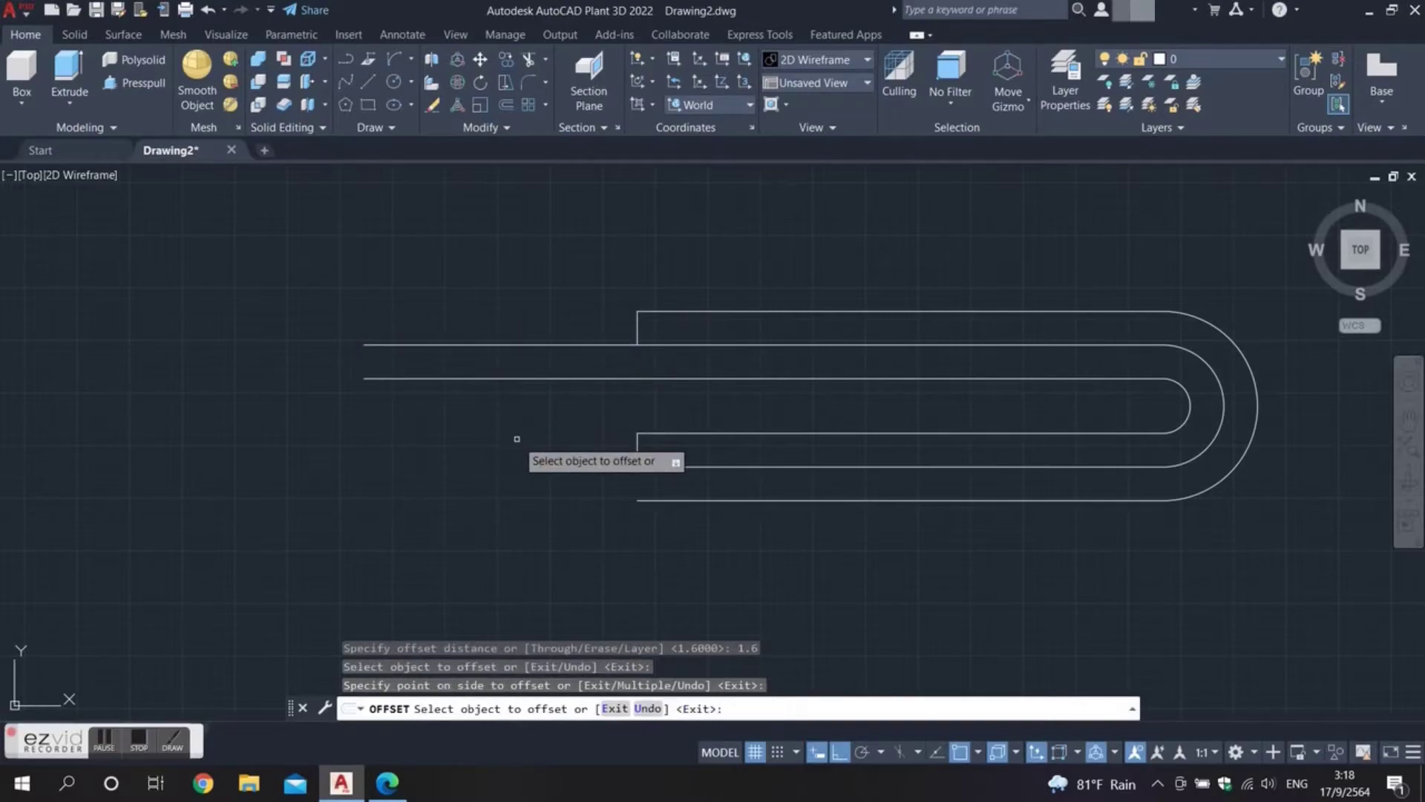
scroll(693, 382, up, 6)
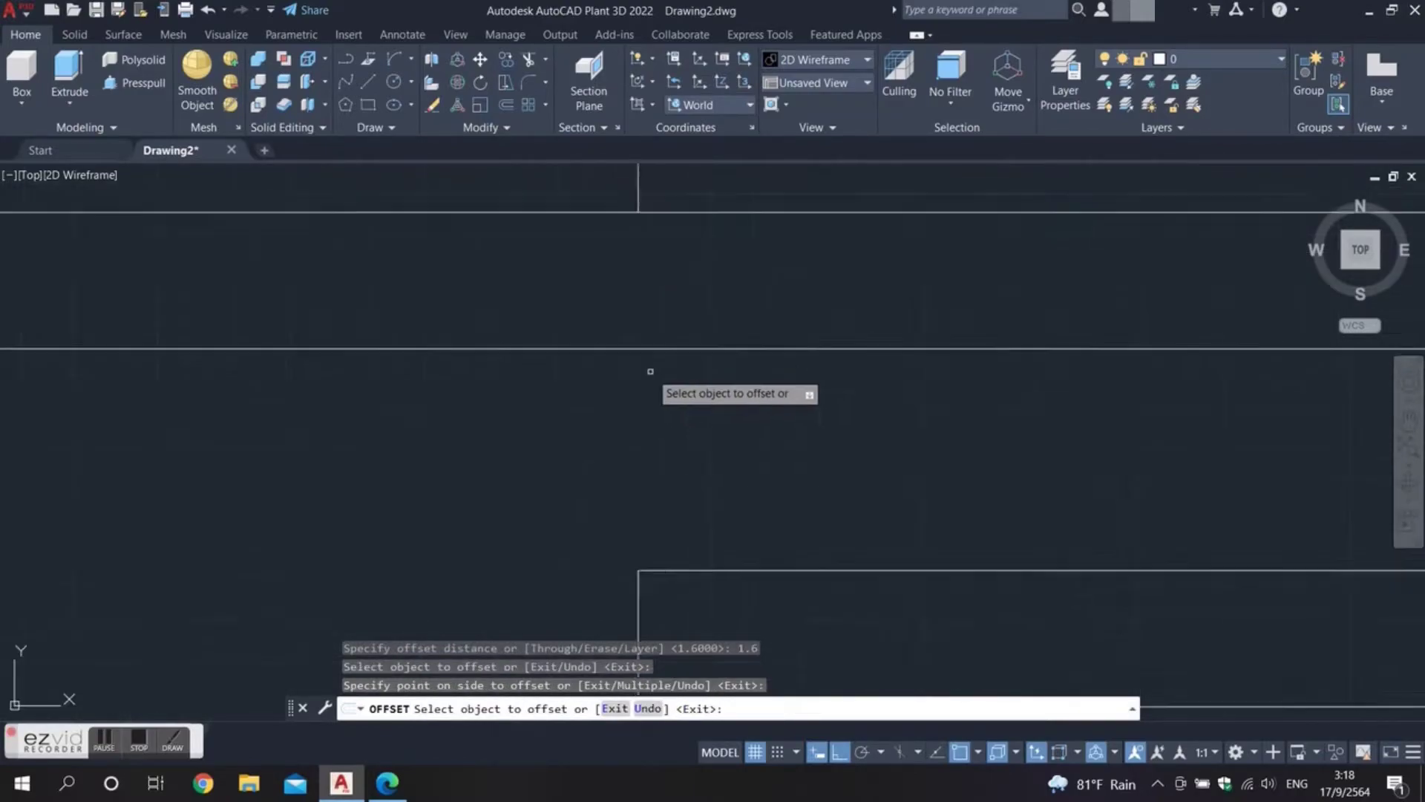
scroll(633, 335, down, 5)
key(Escape)
key(Escape)
Draw a 13 mm horizontal line leftward from the lower endpoint of the inner bar's closing line.
scroll(529, 405, up, 1)
scroll(529, 405, down, 2)
middle_drag(529, 406, 540, 384)
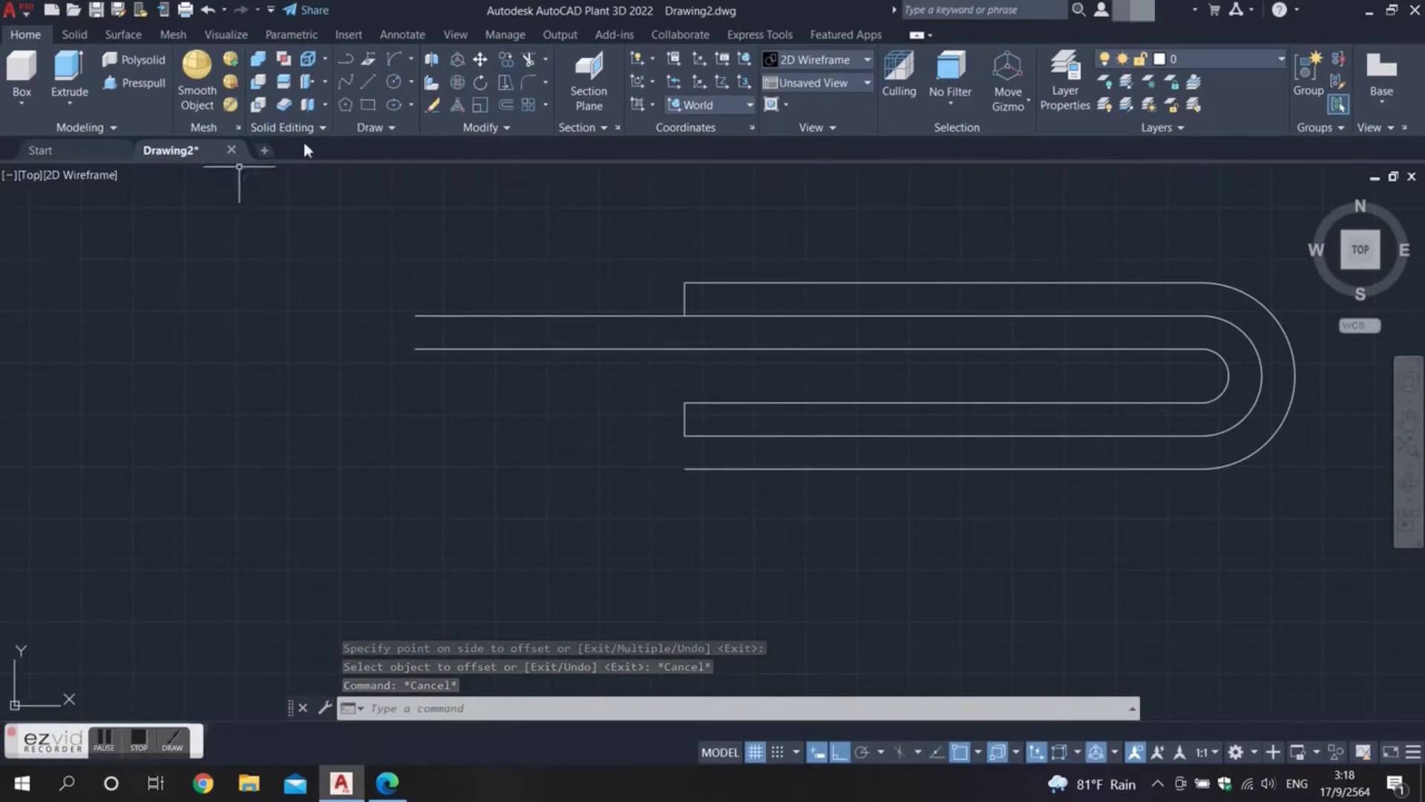
click(368, 82)
text(end)
key(Return)
click(684, 435)
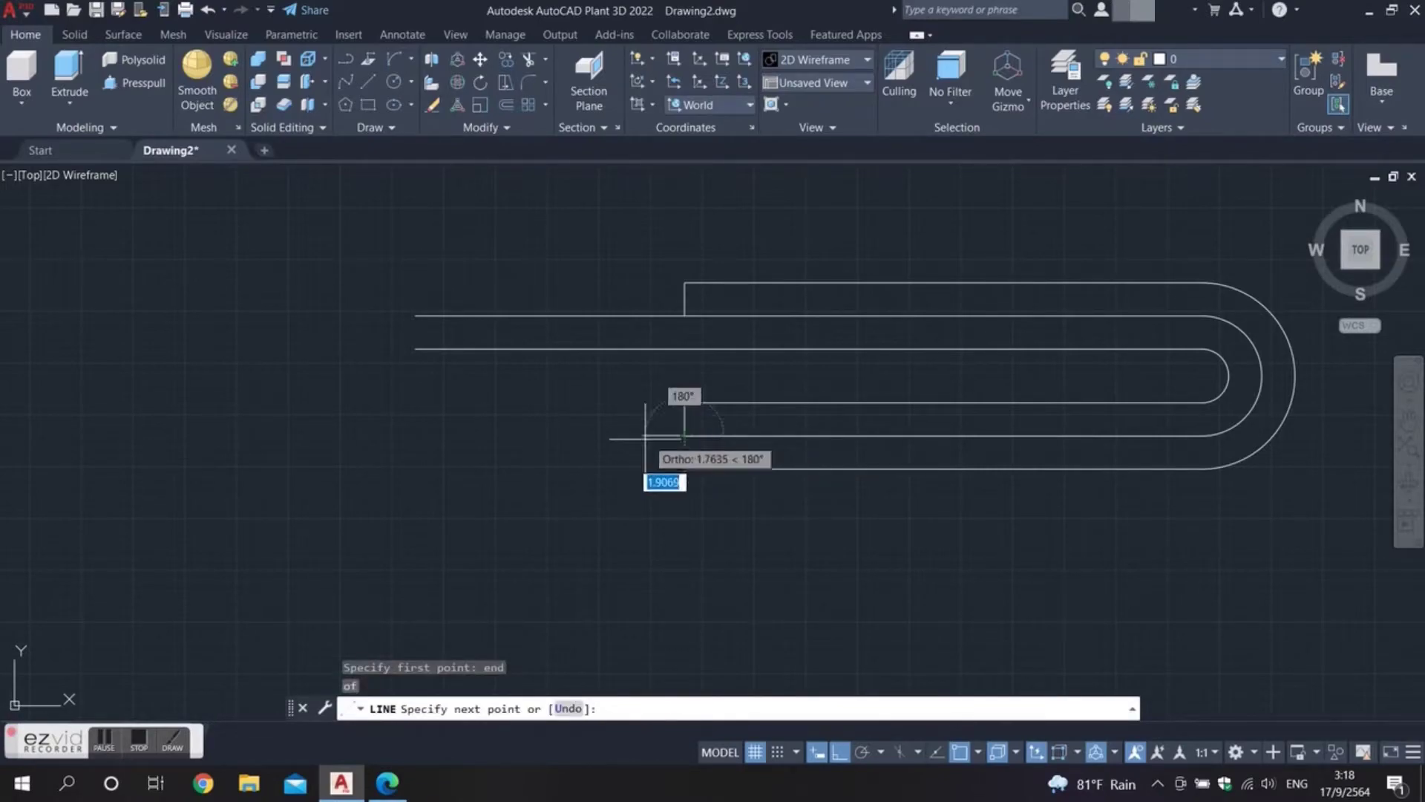
text(1)
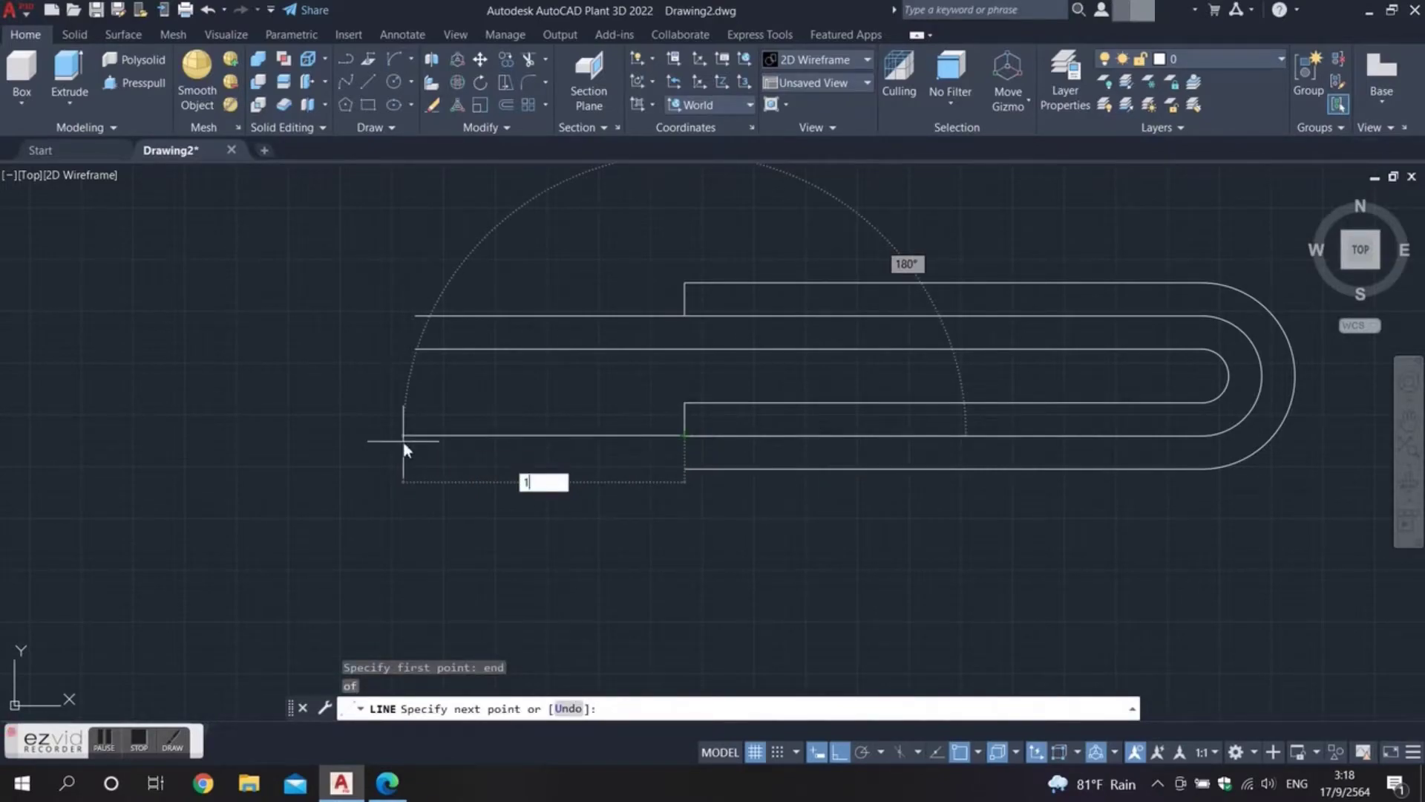
text(3)
key(Return)
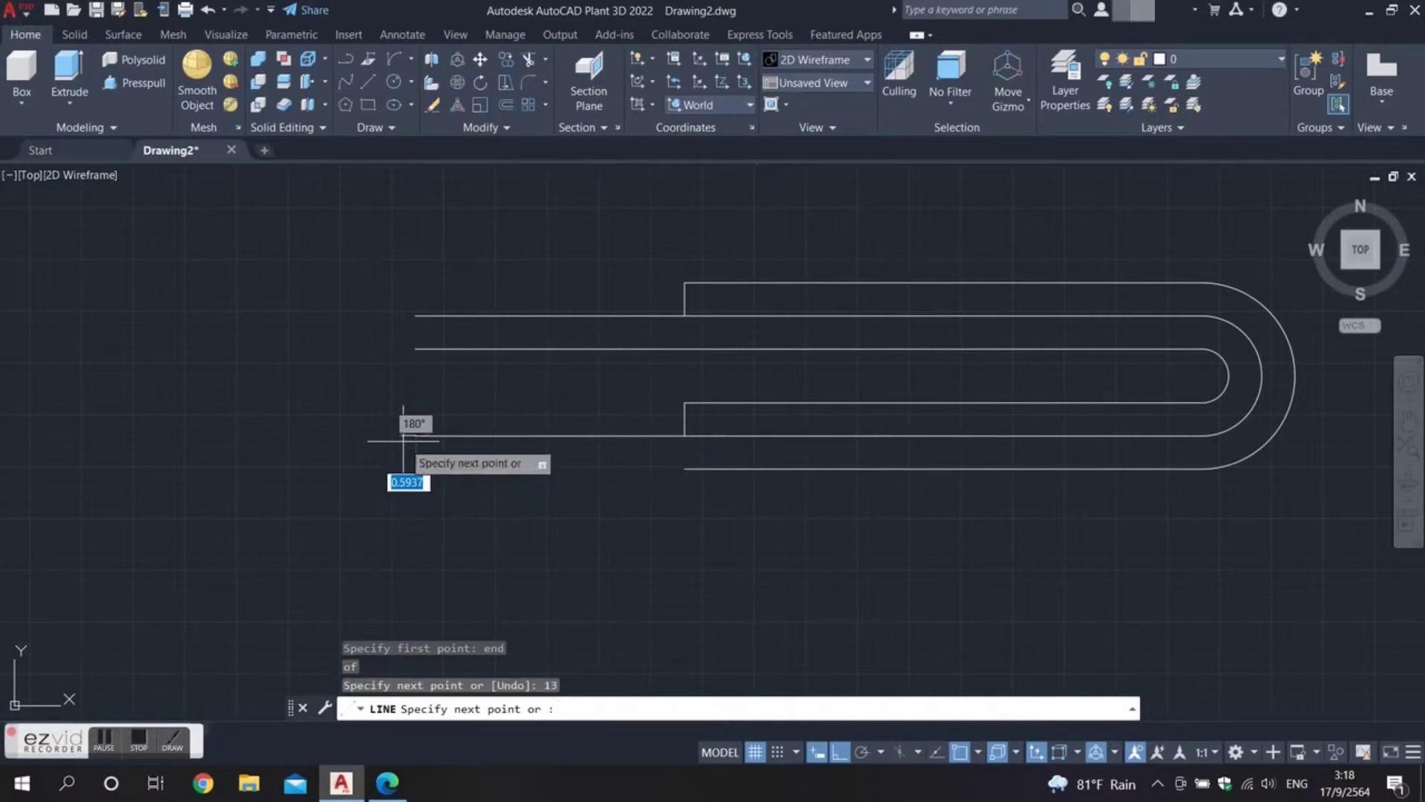
key(Escape)
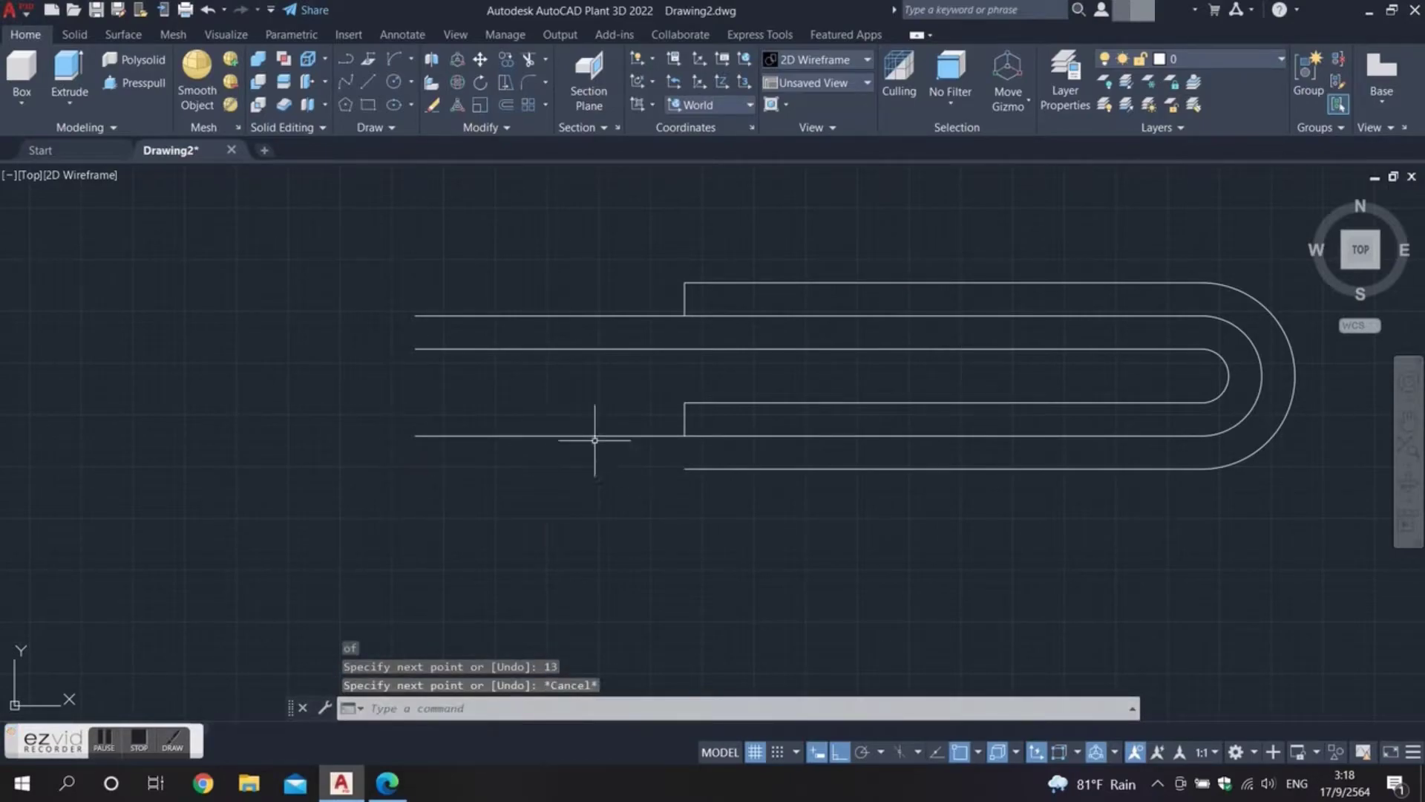
Draw a 13 mm horizontal line leftward from the left endpoint of the lowest outer line.
click(369, 82)
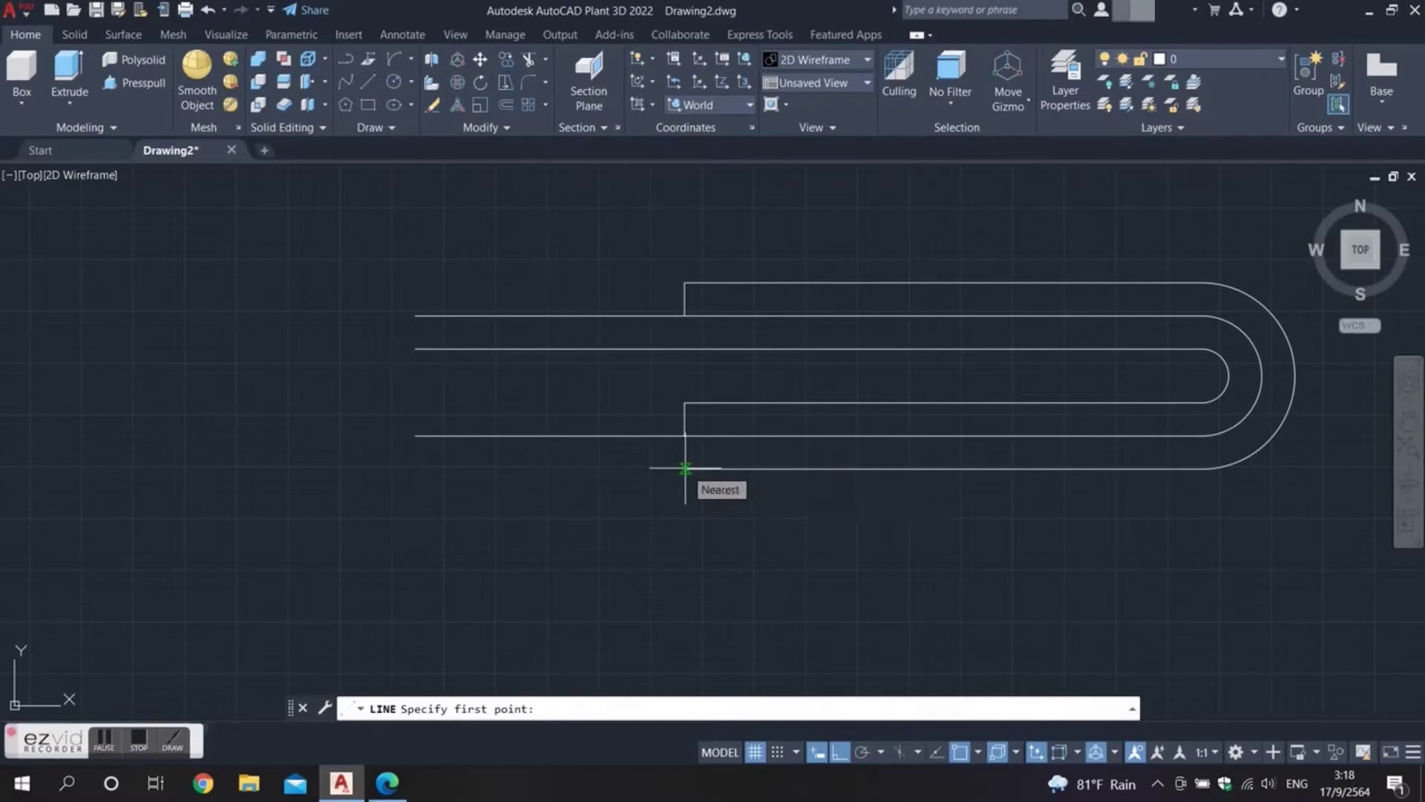
text(end)
key(Return)
click(684, 469)
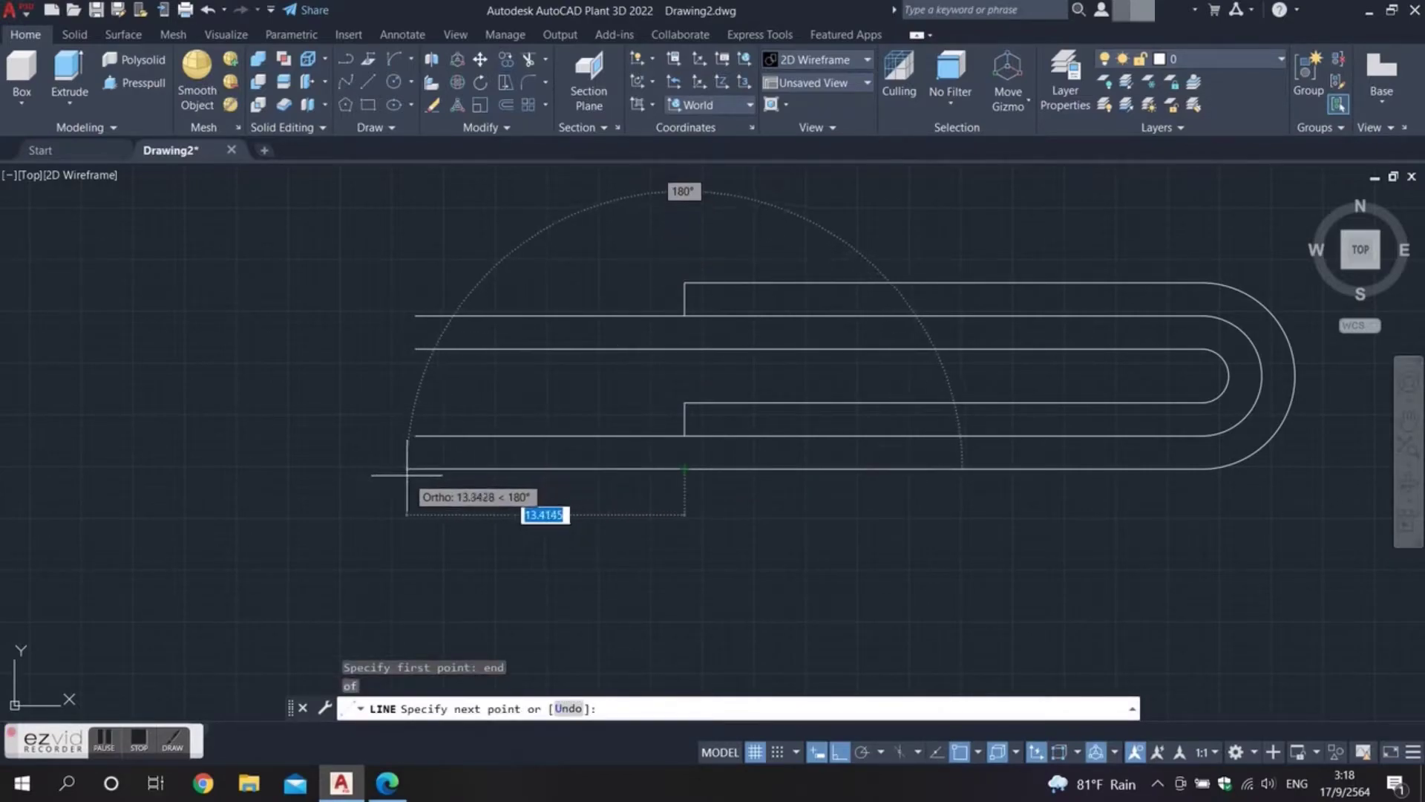
text(13)
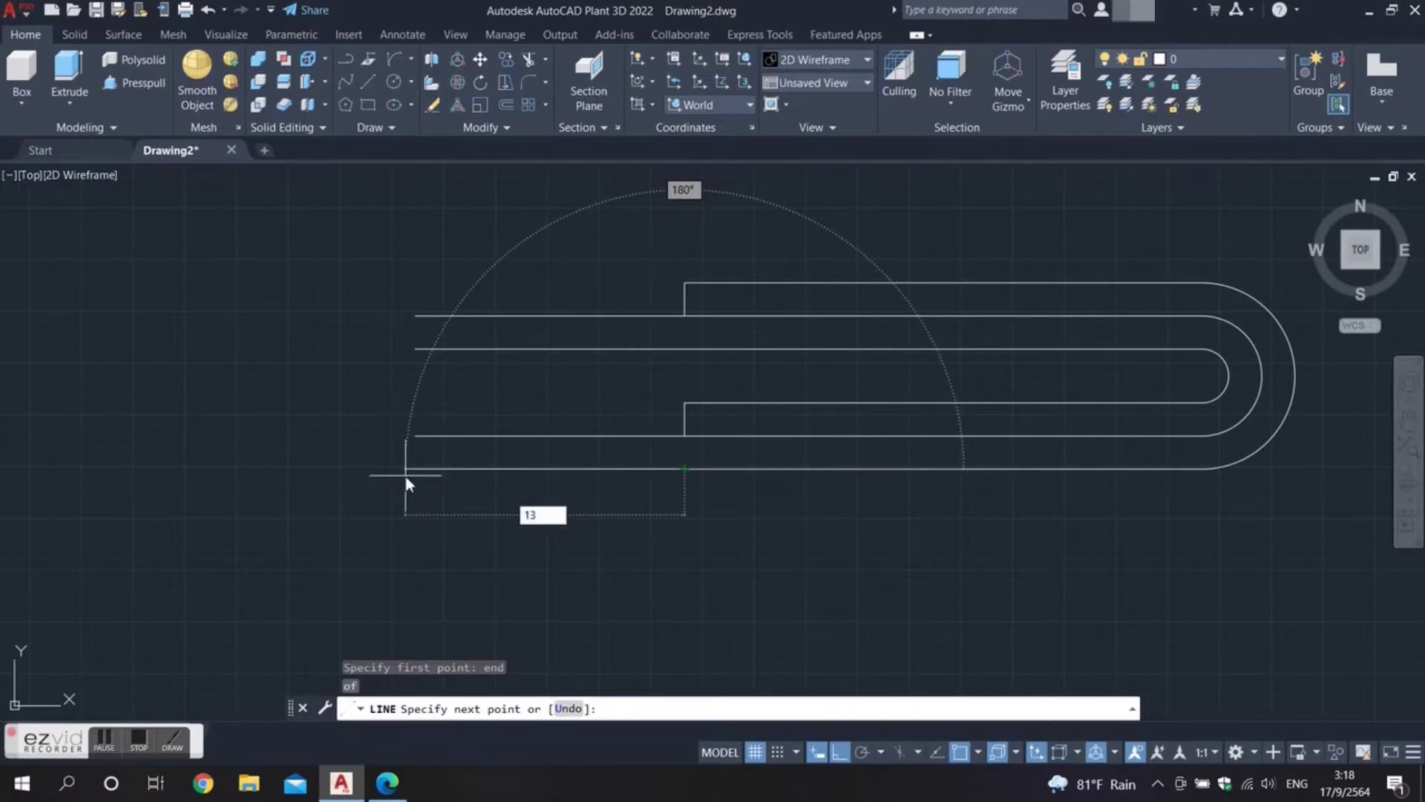
key(Return)
key(Escape)
key(Escape)
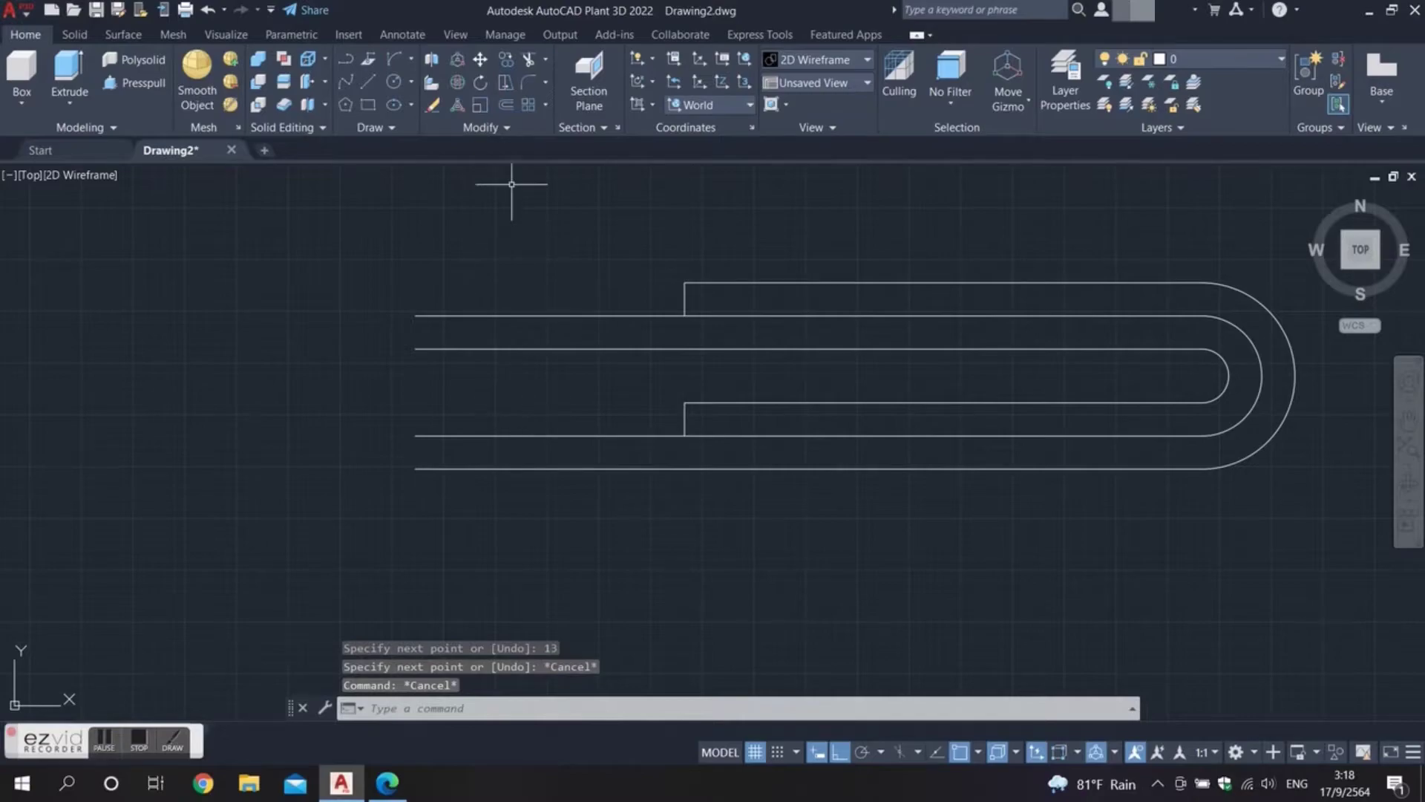
Join the left endpoints of the two inner extension lines with a Start, End, Direction arc bulging leftward.
click(413, 58)
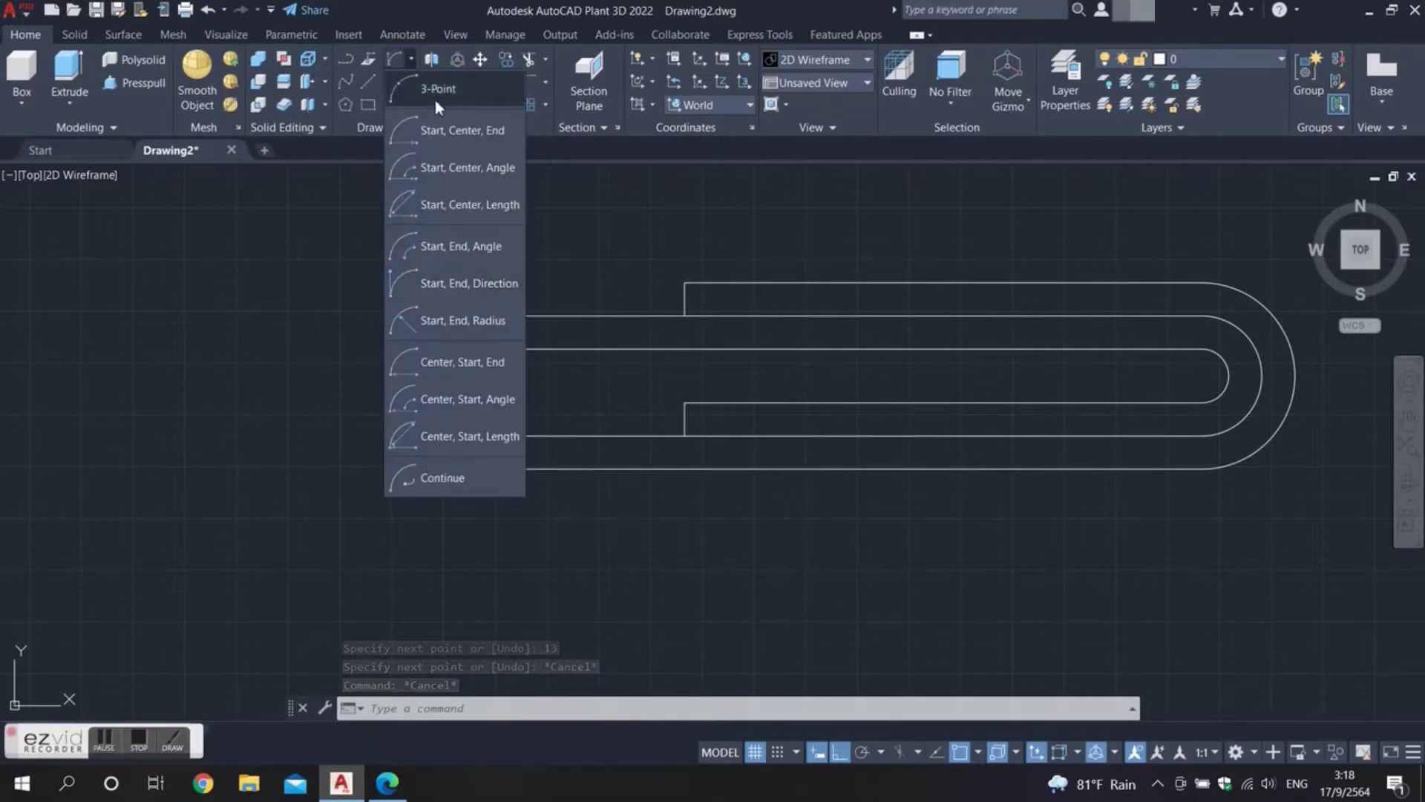
click(471, 288)
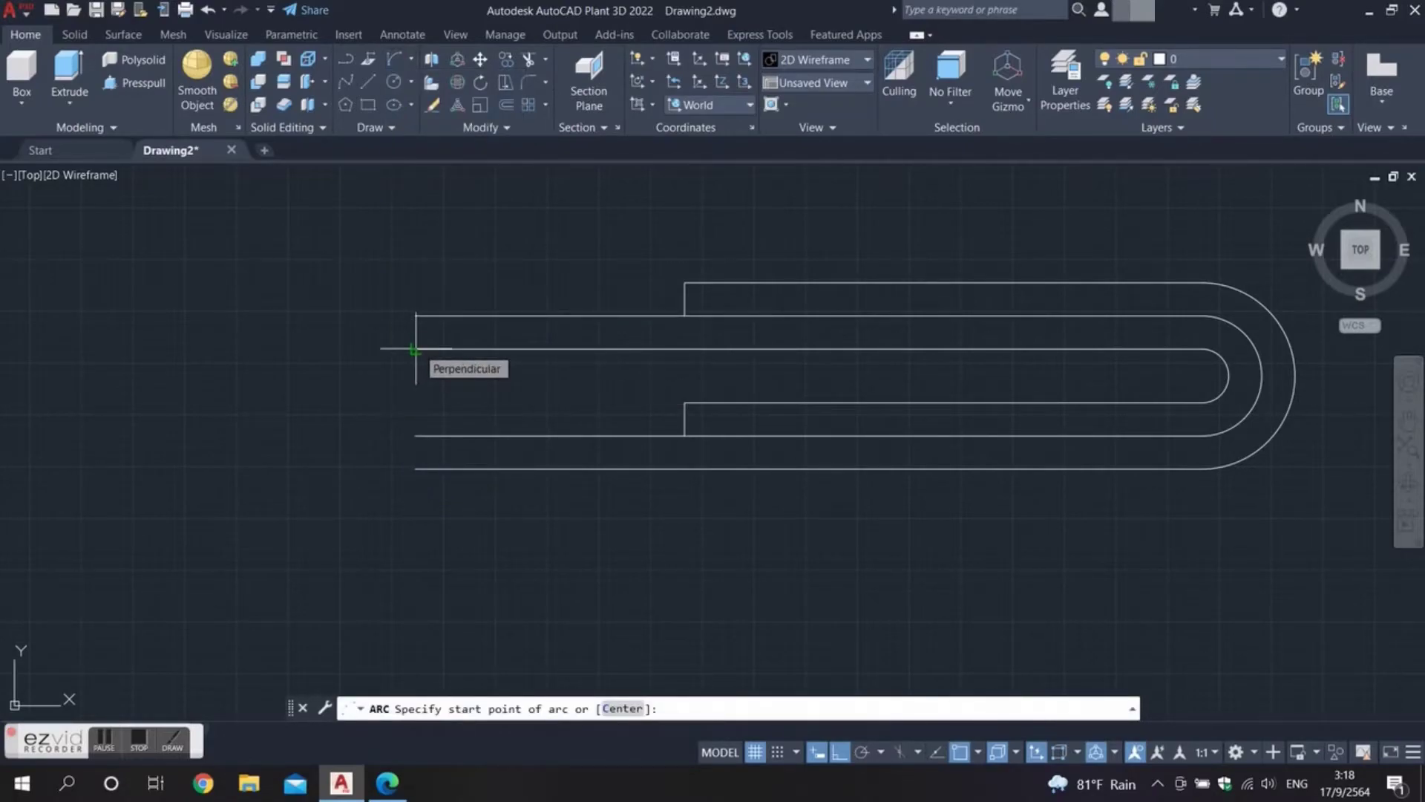
text(end)
key(Return)
click(414, 349)
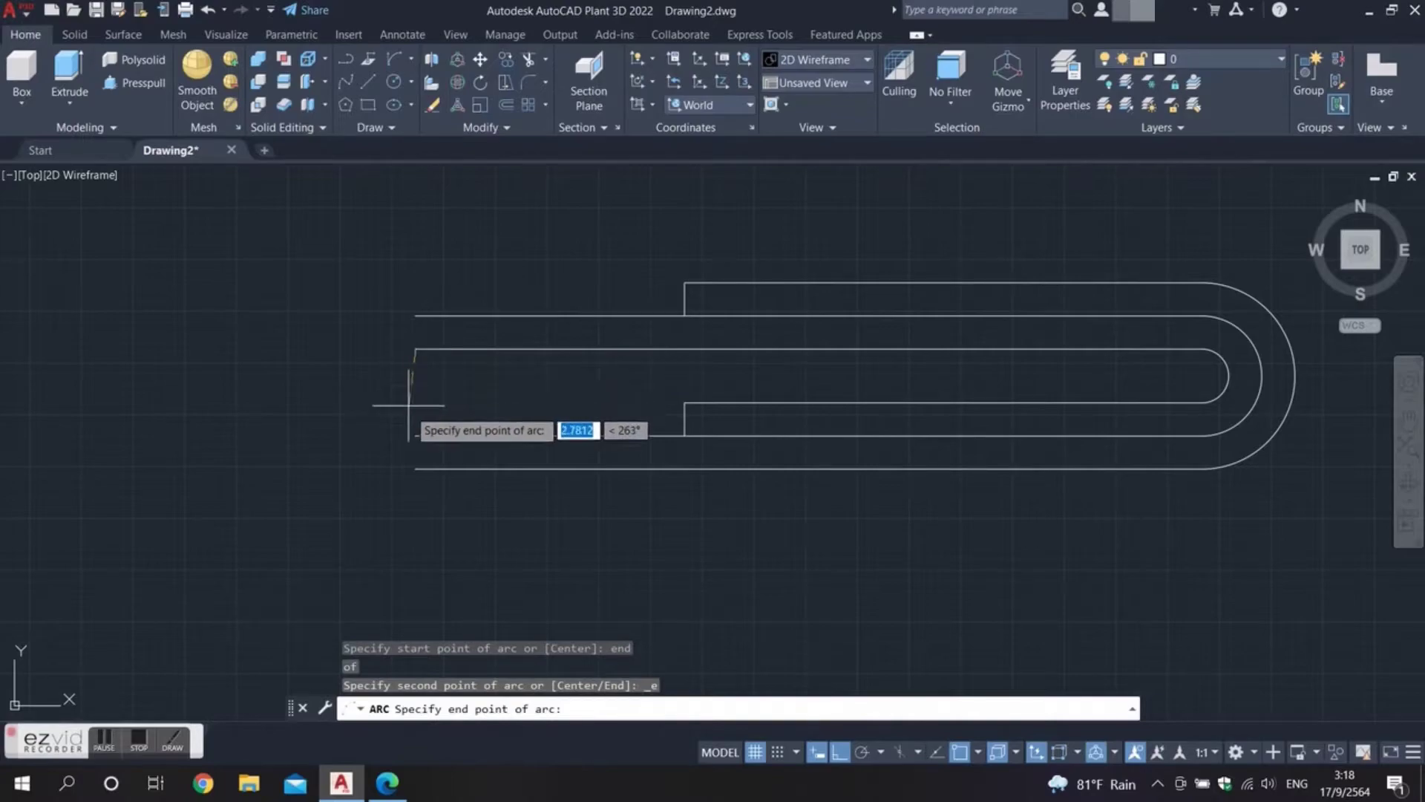
text(end)
key(Return)
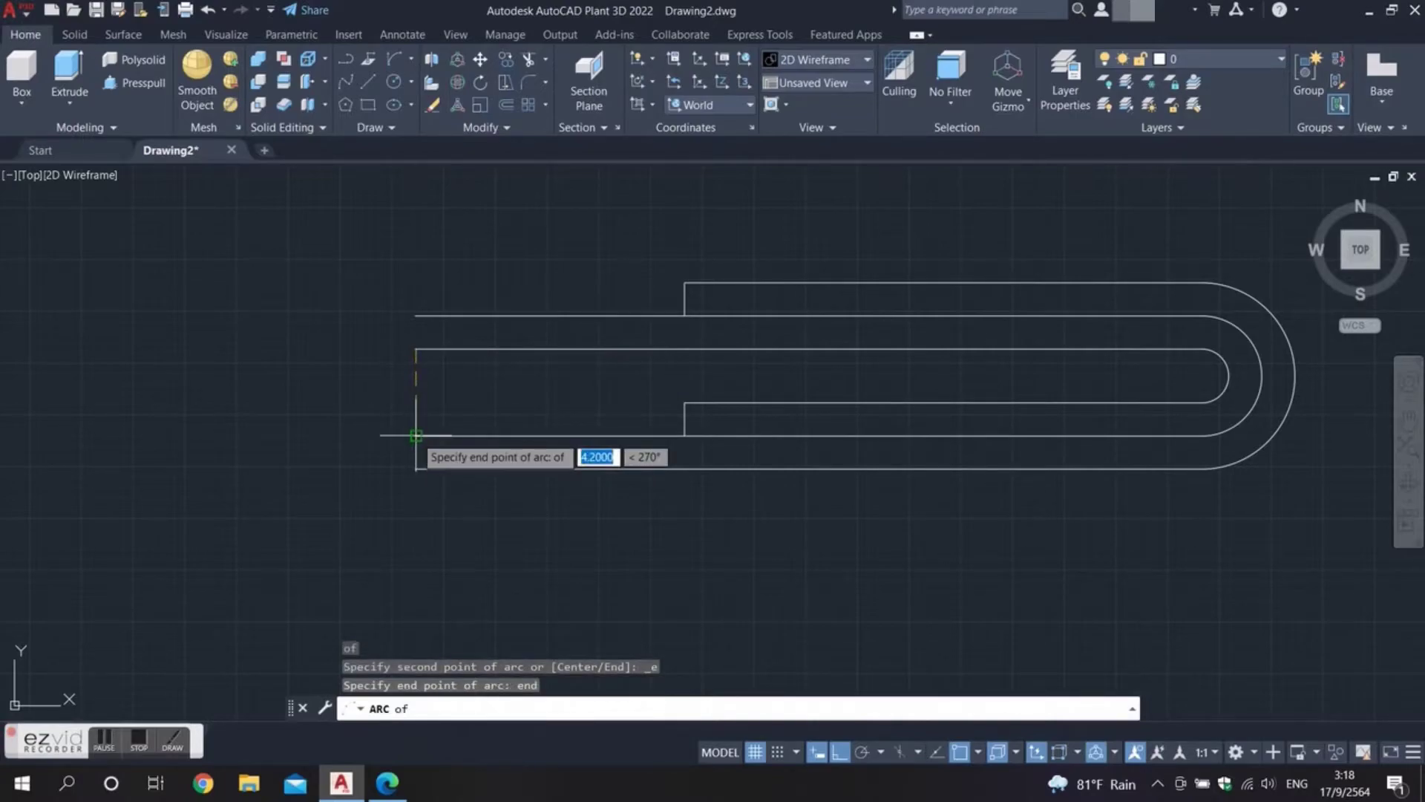
click(414, 436)
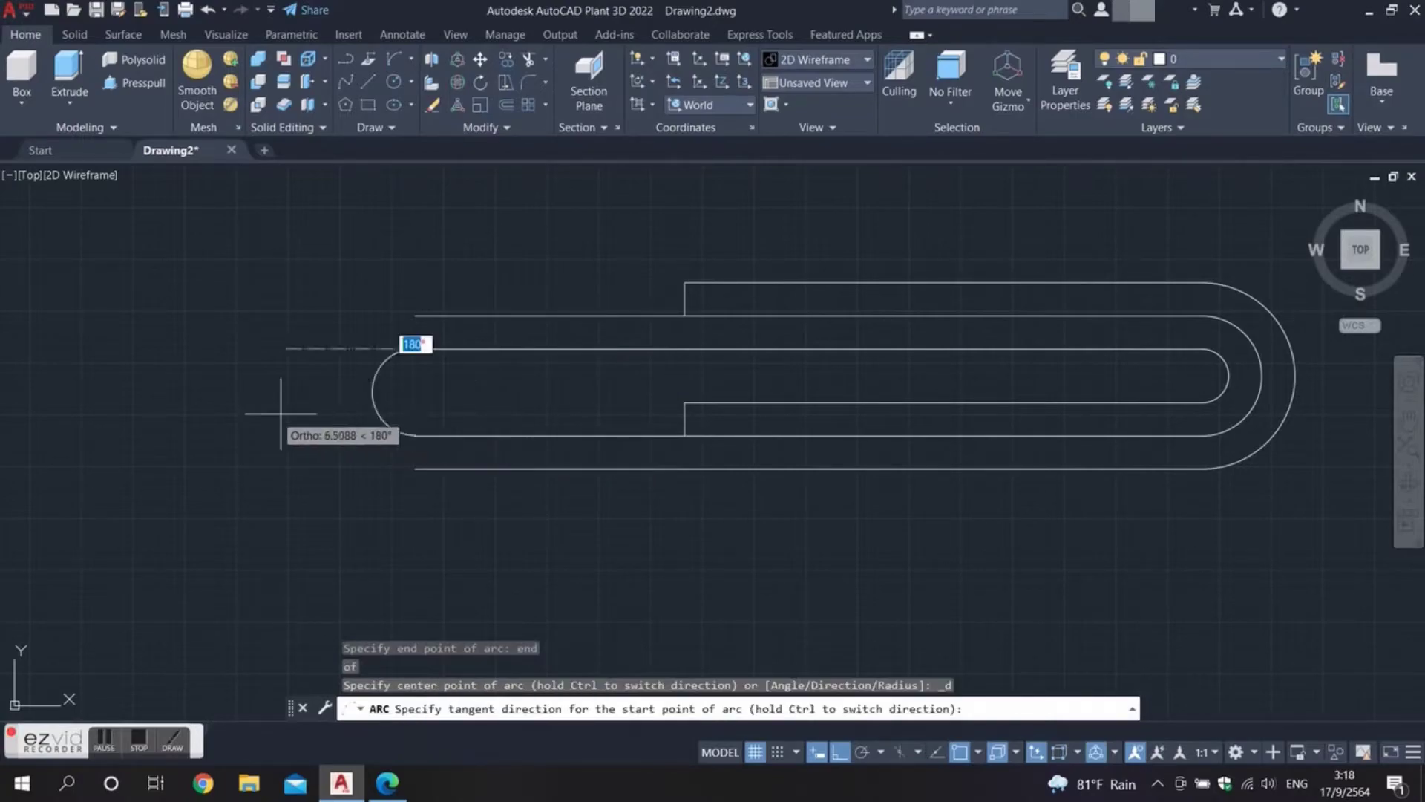
click(185, 413)
Join the left endpoints of the two outer extension lines with a Start, End, Direction arc at a 180° tangent direction.
middle_drag(203, 405, 287, 408)
click(393, 59)
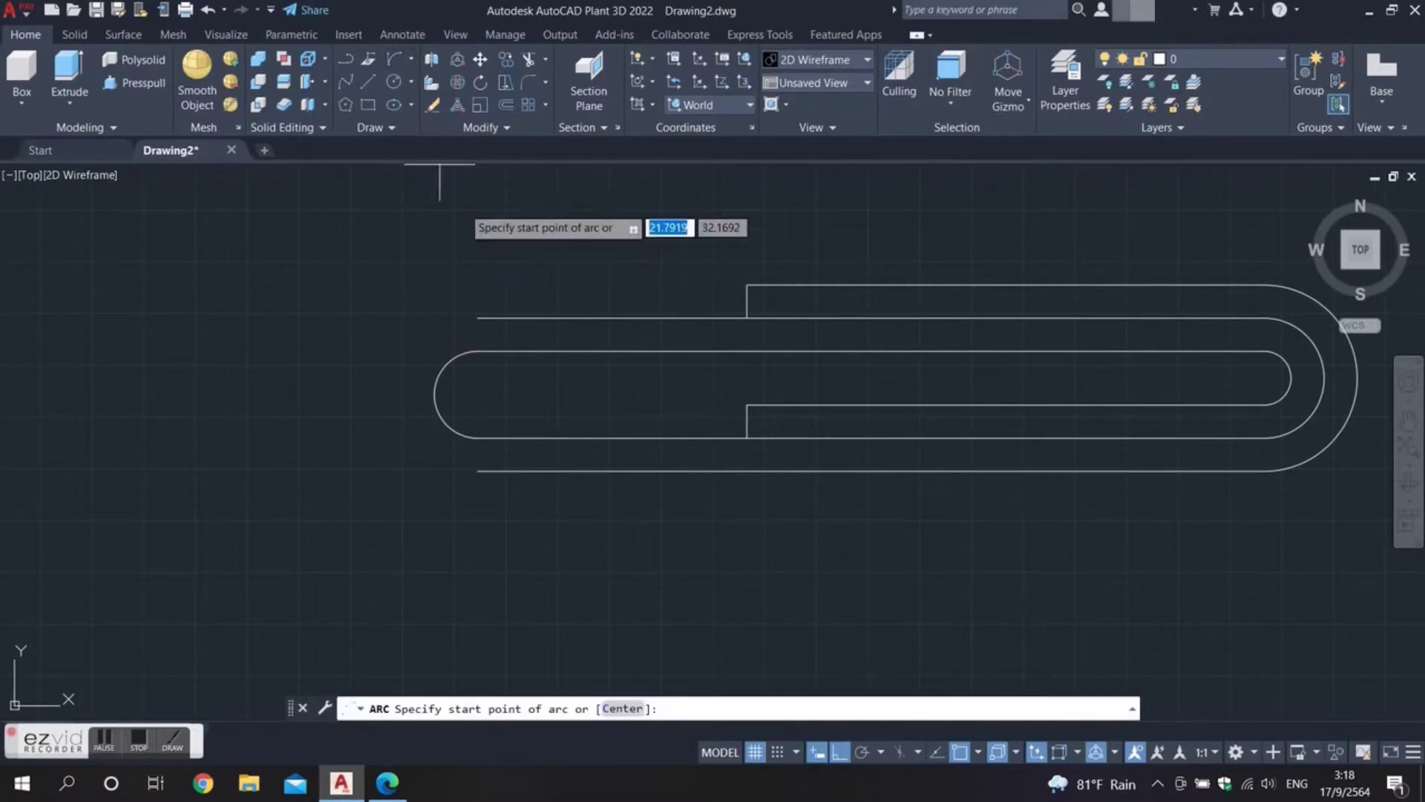
text(end)
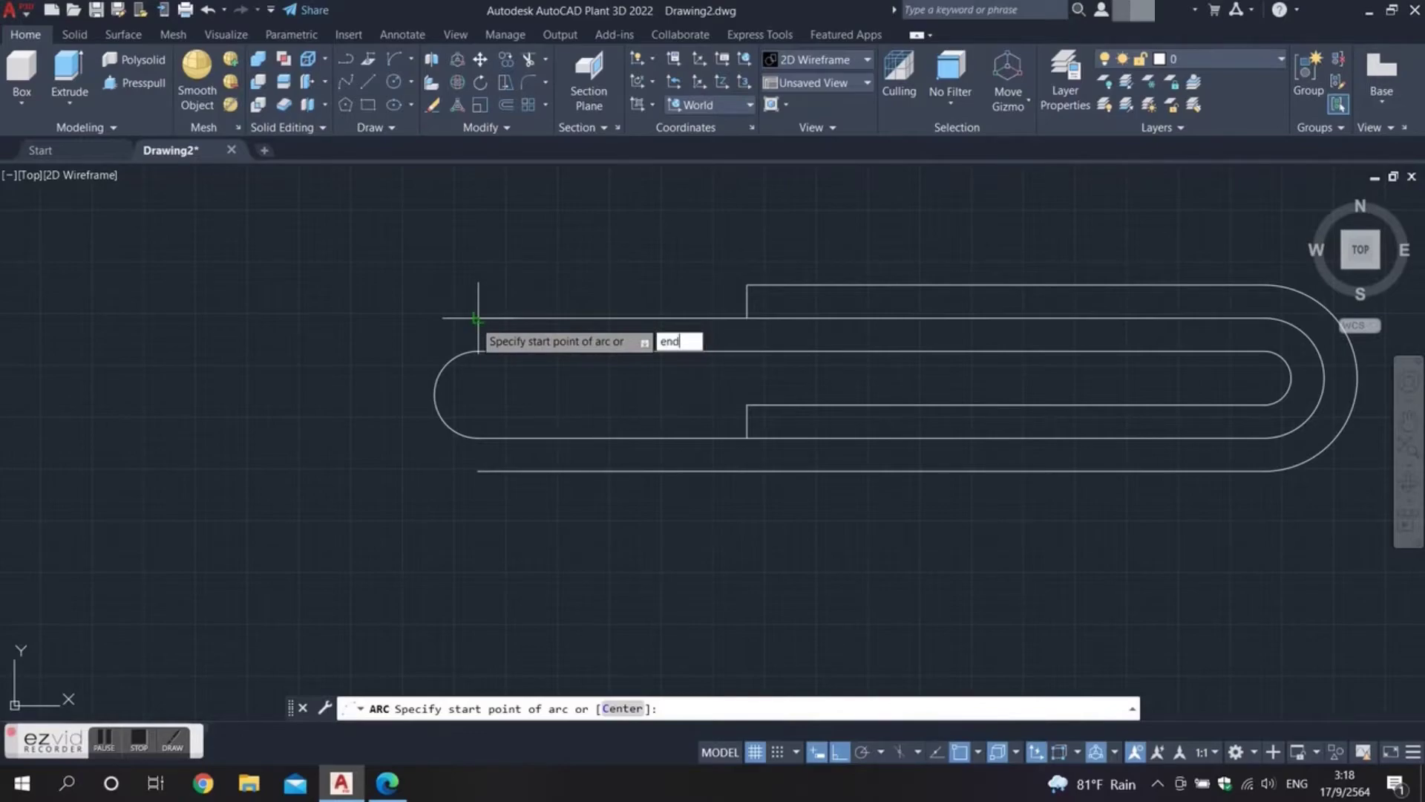
key(Return)
click(475, 319)
text(end)
key(Return)
click(475, 470)
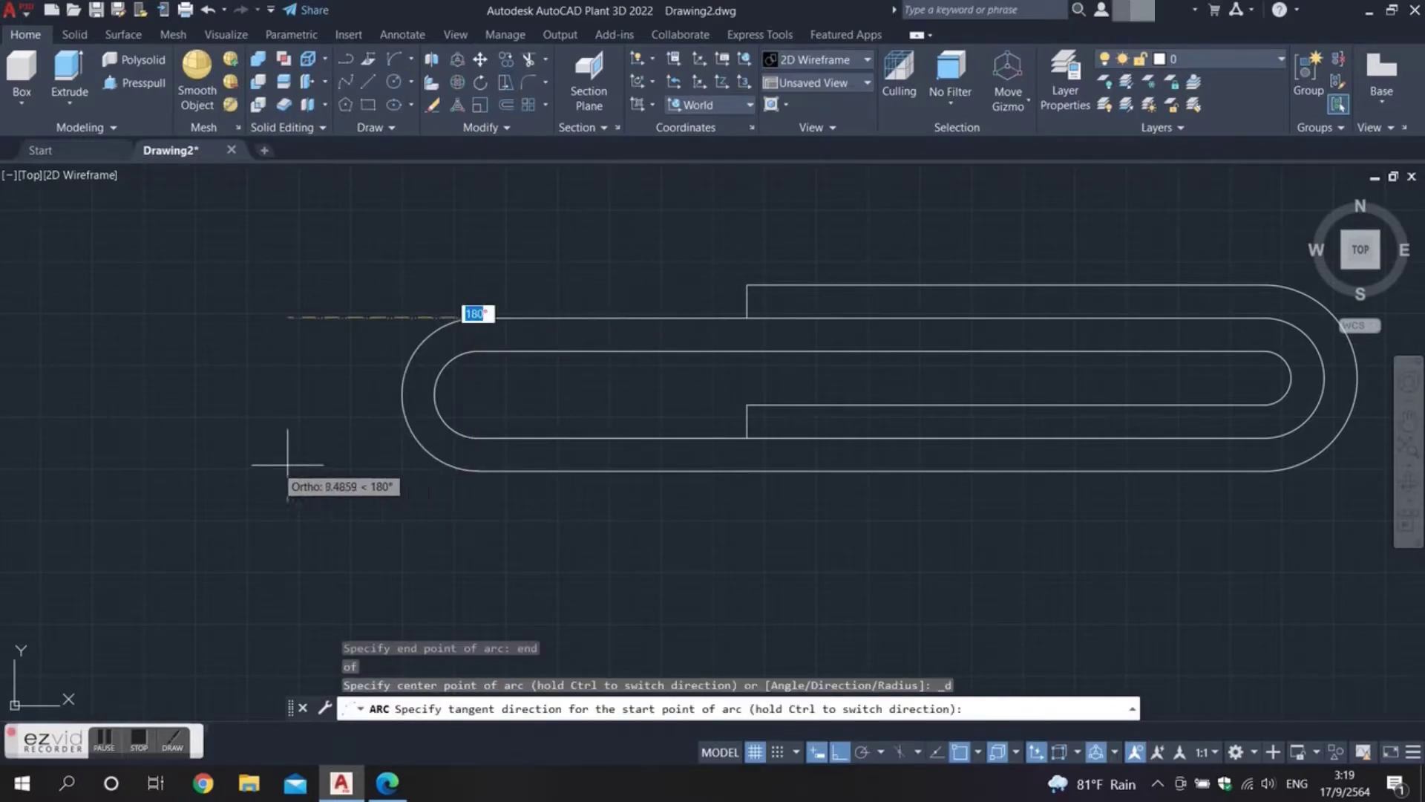
text(1)
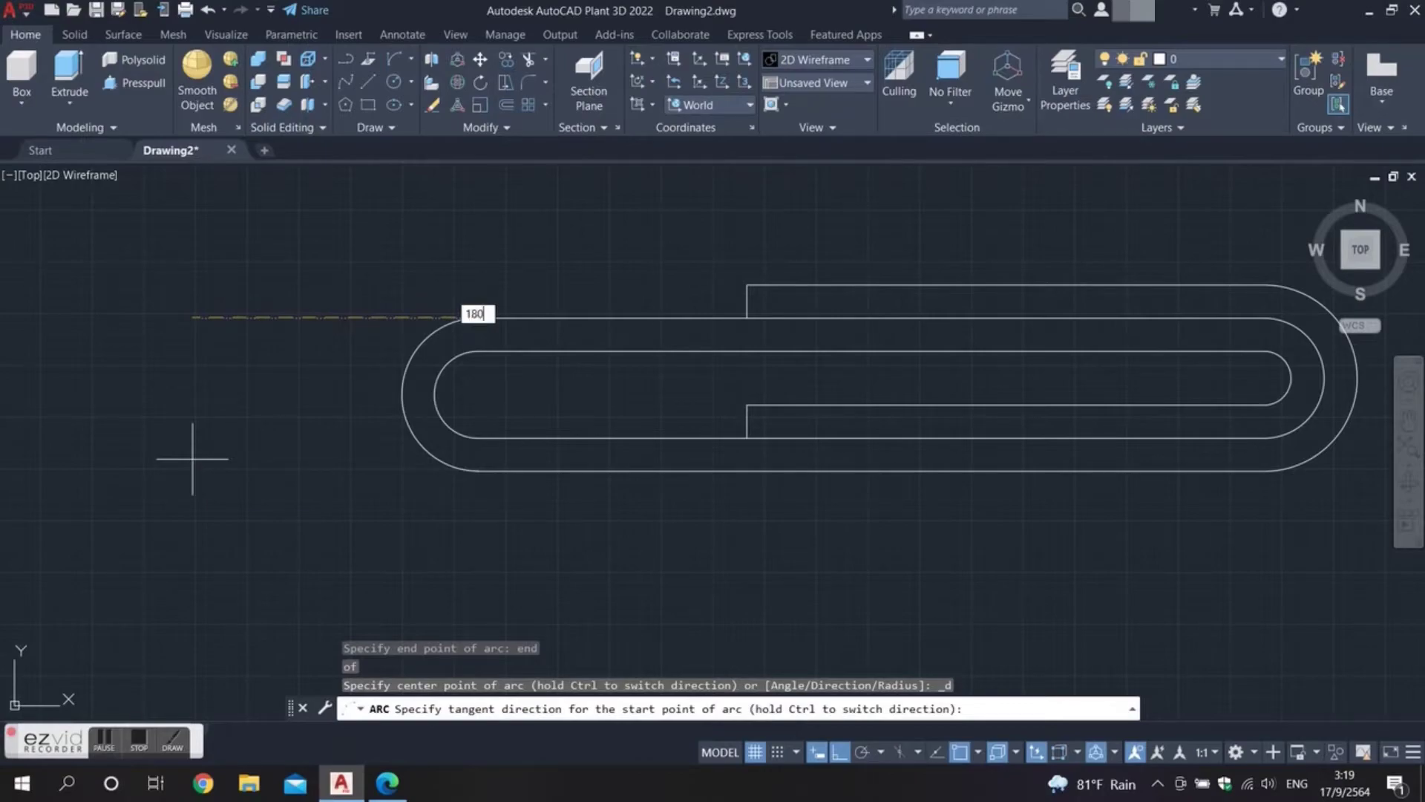
text(80)
key(Return)
key(Escape)
Select the entire paper clip outline and set its colour to Cyan.
scroll(255, 483, down, 3)
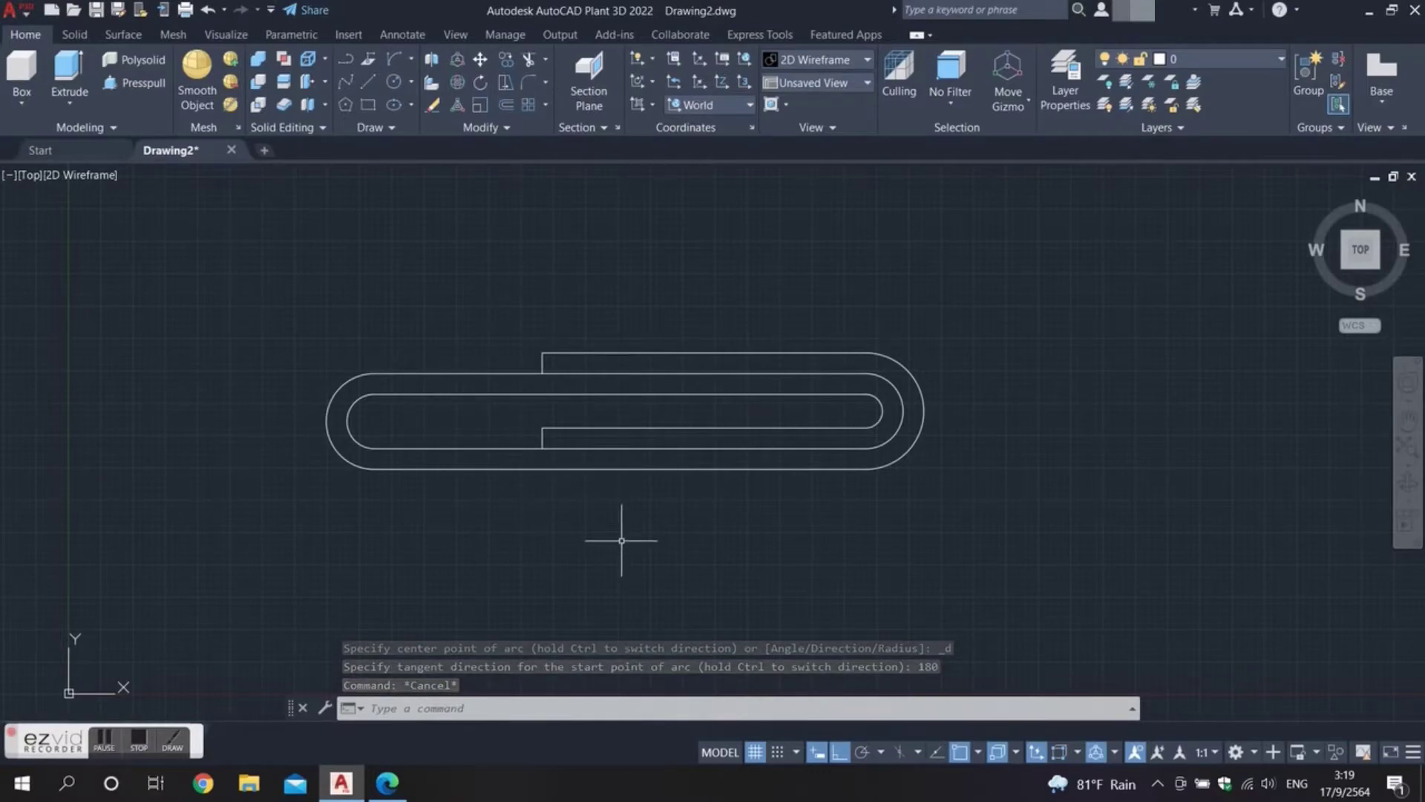
mouse_move(588, 582)
mouse_down()
mouse_move(745, 573)
mouse_move(547, 594)
mouse_move(201, 296)
mouse_move(1195, 327)
mouse_move(1050, 582)
mouse_up()
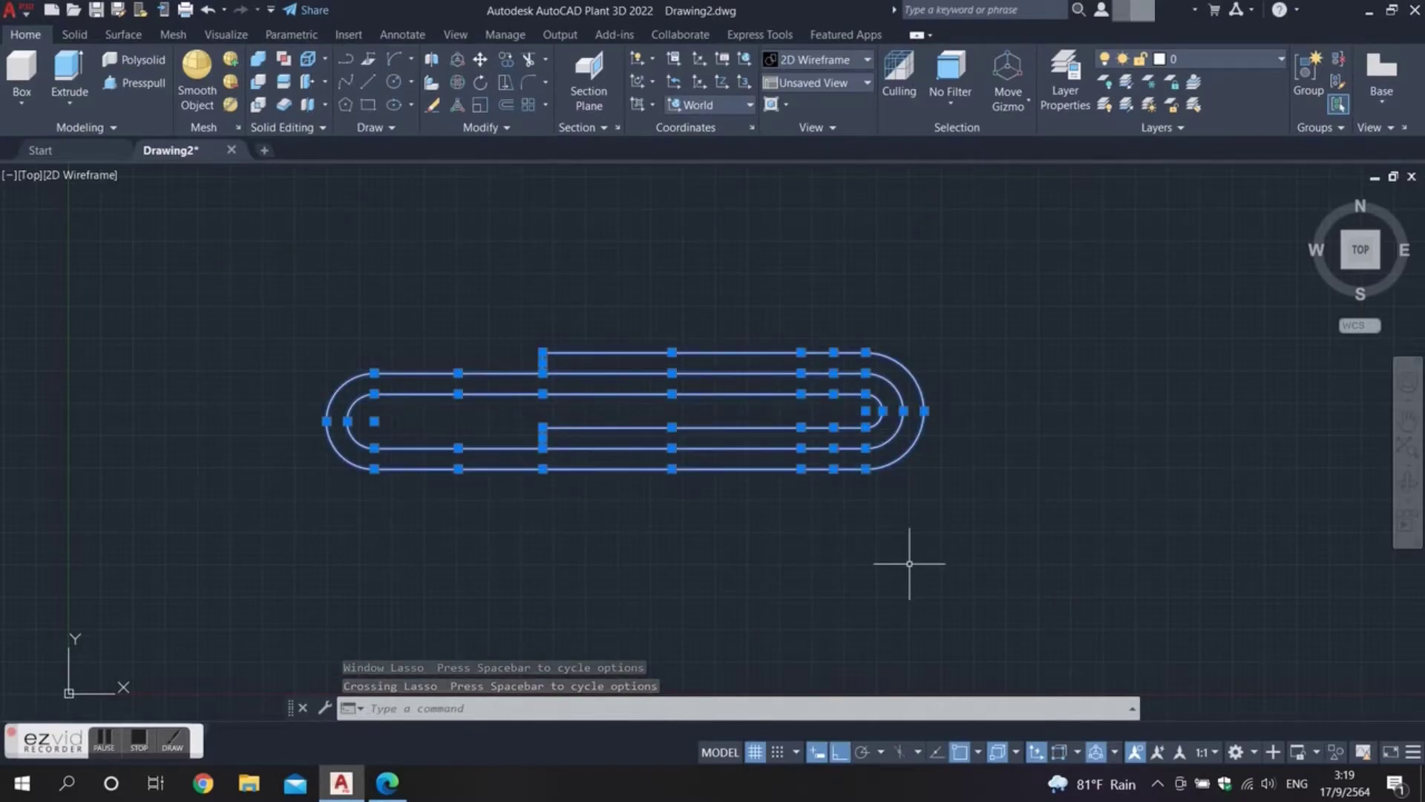
click(702, 579)
mouse_move(602, 580)
mouse_down()
mouse_move(556, 493)
mouse_move(576, 519)
mouse_up()
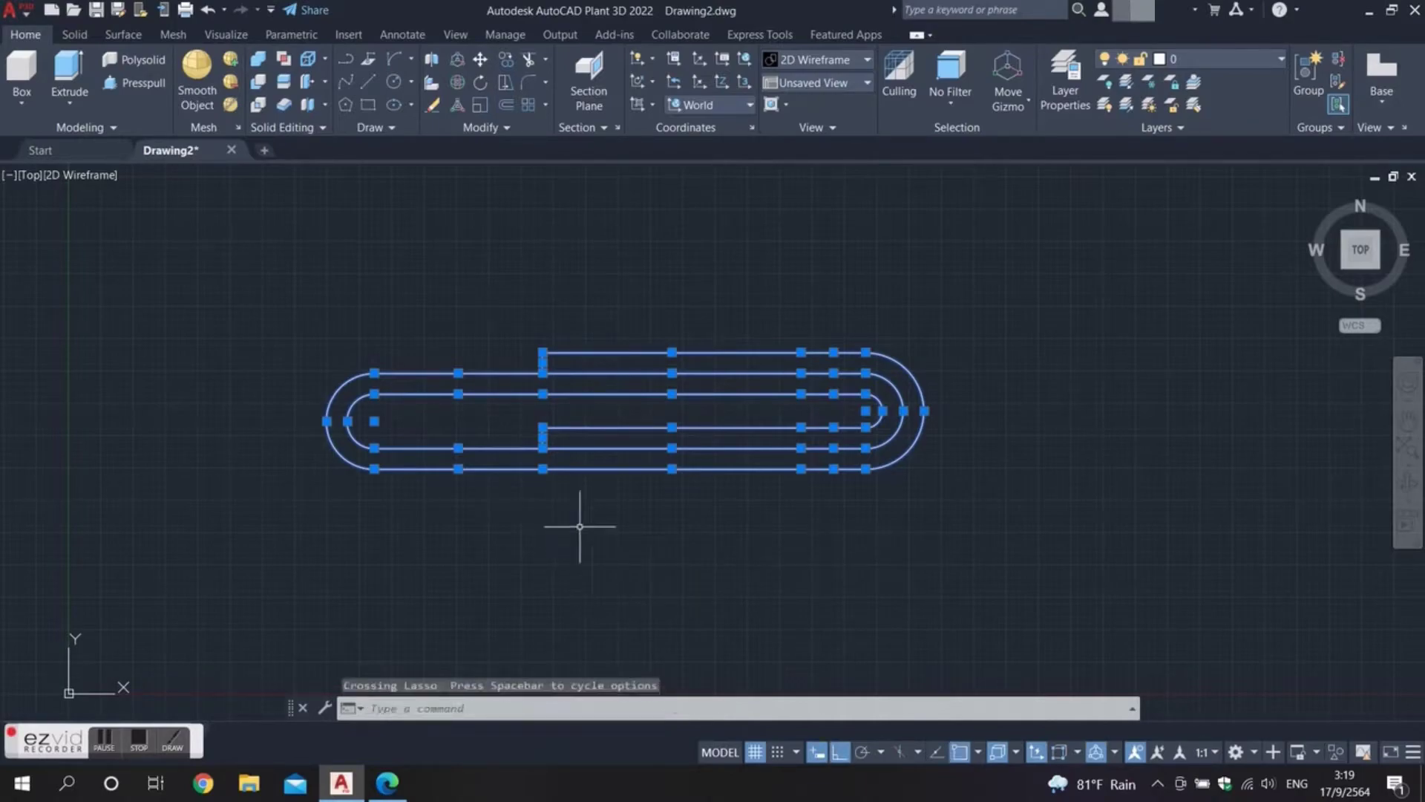
double_click(624, 468)
click(839, 372)
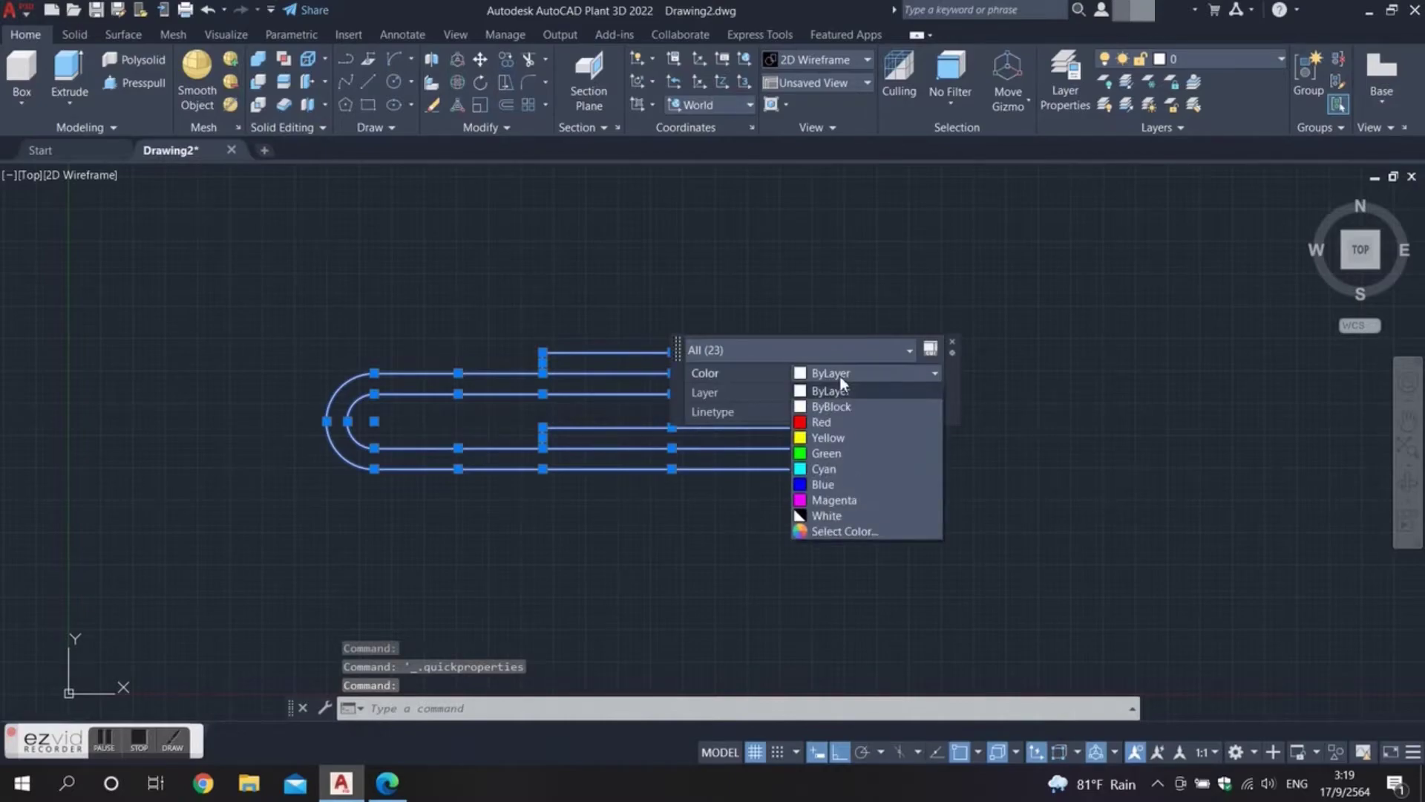
click(831, 469)
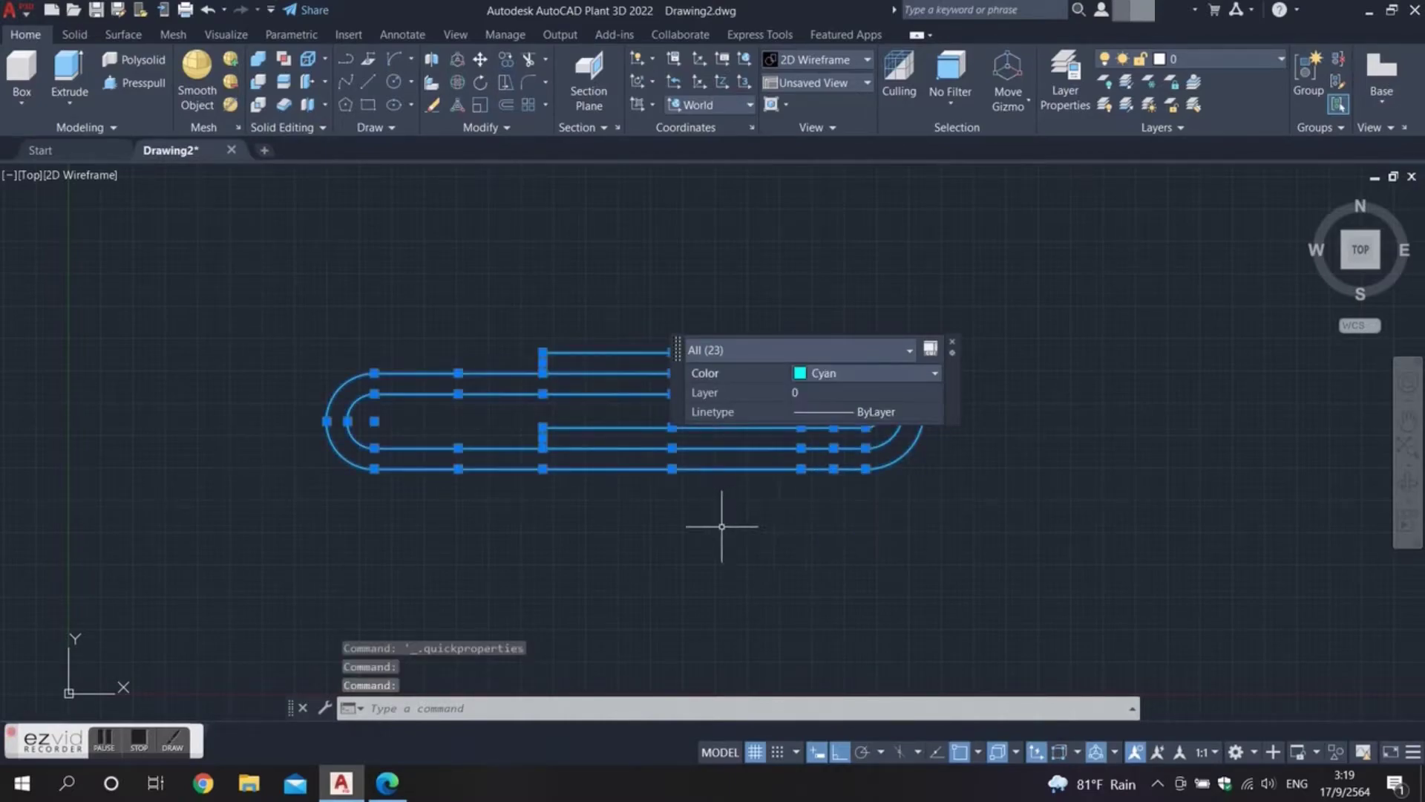
key(Escape)
key(Escape)
key(Escape)
Modify the Standard dimension style, setting the extension lines' offset from origin to 1.
middle_drag(636, 423, 700, 462)
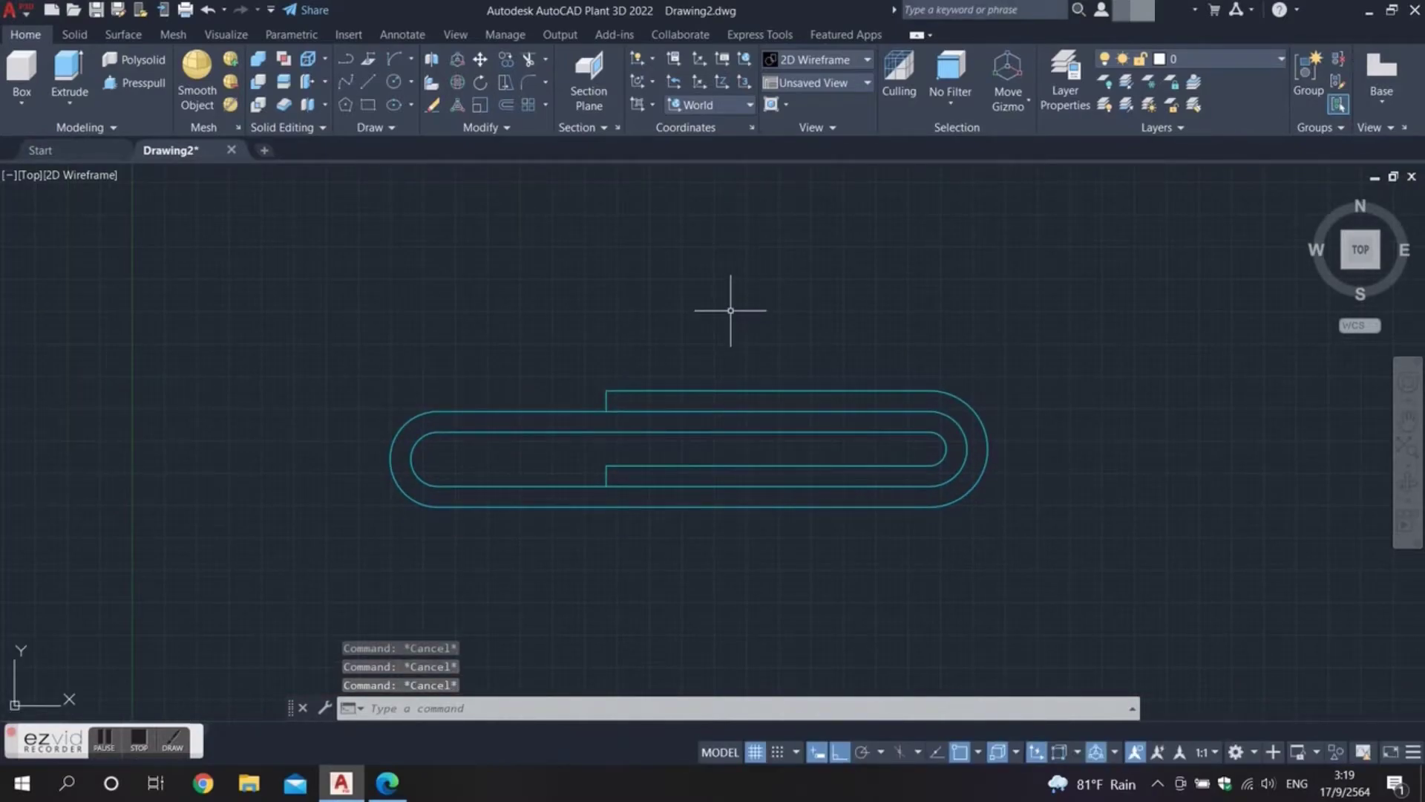
text(dimsty)
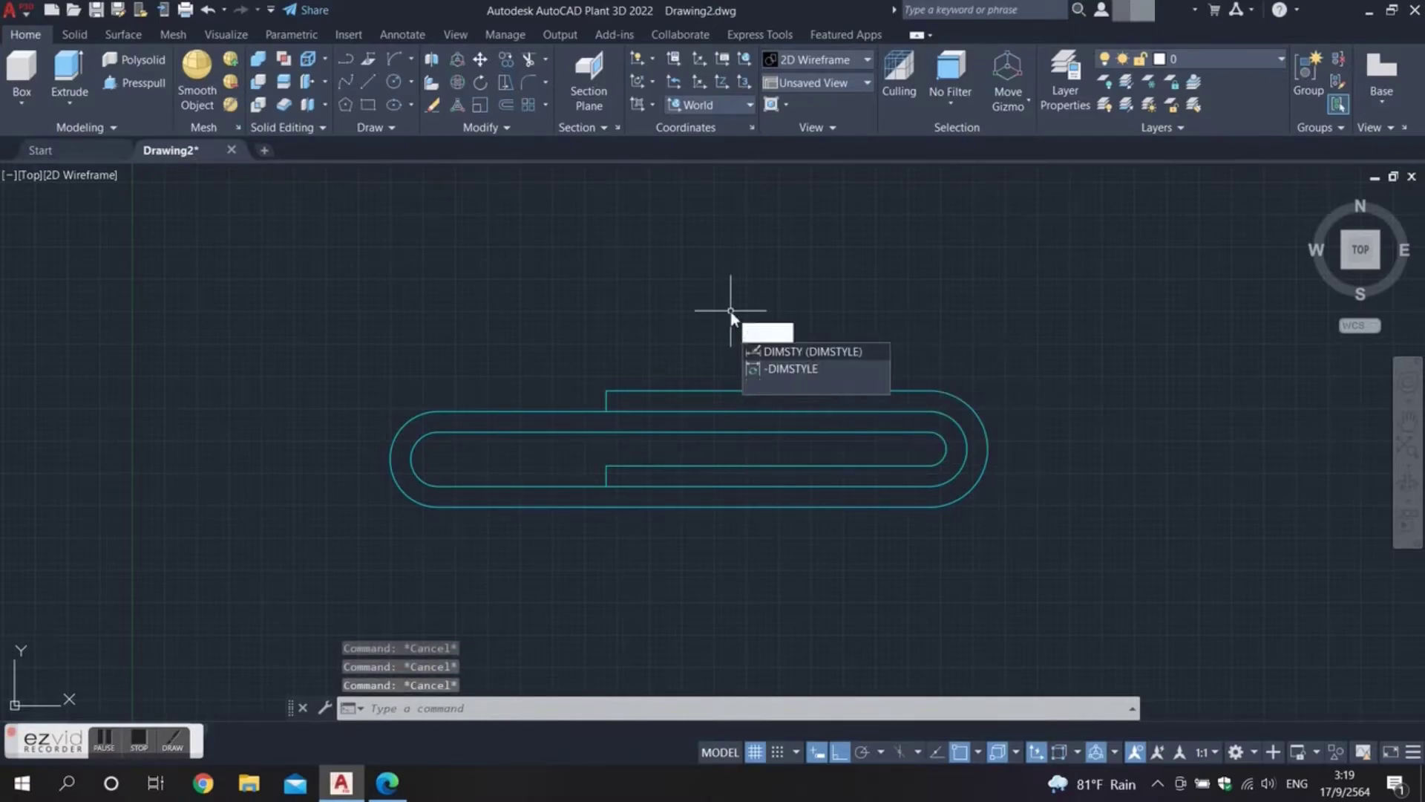
key(Return)
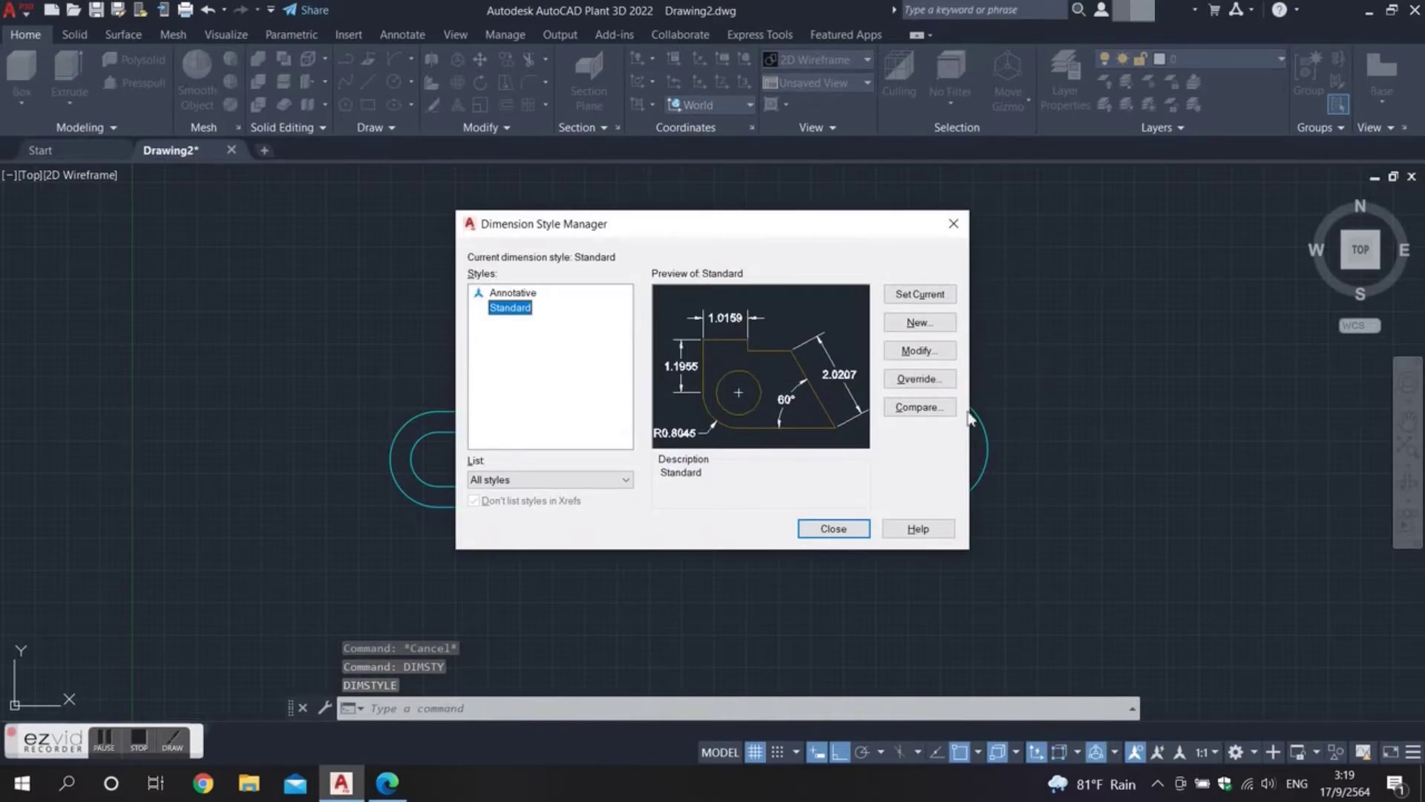
click(930, 354)
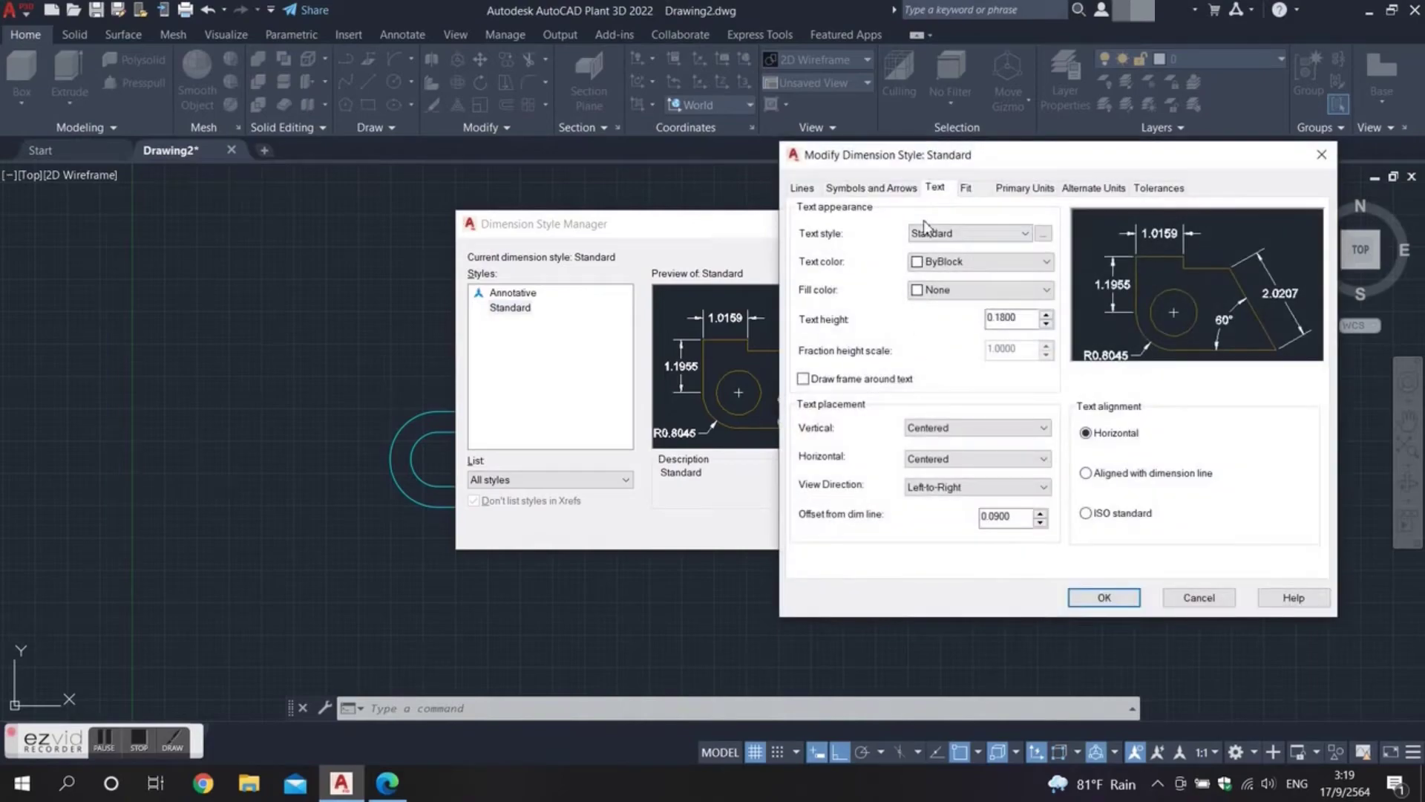
click(802, 188)
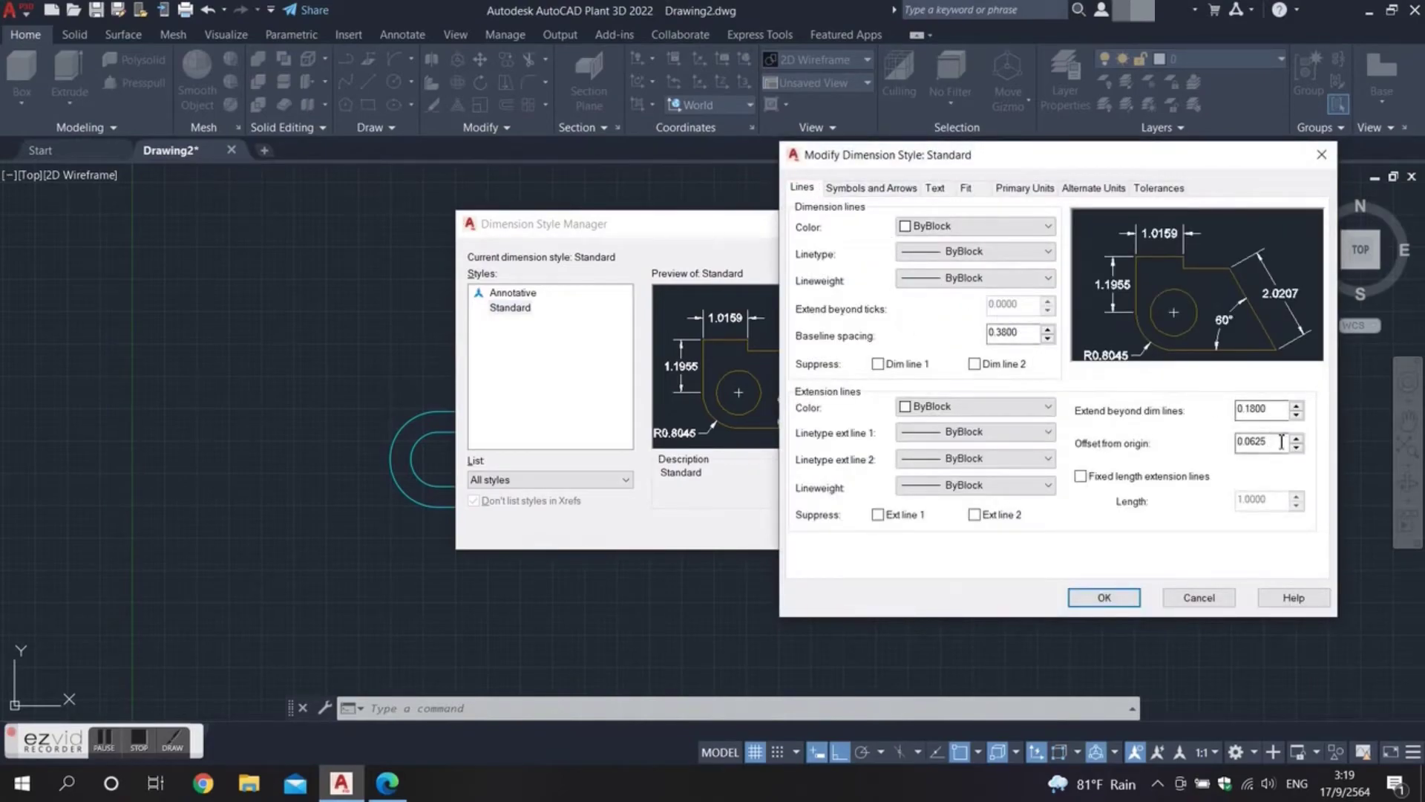
double_click(1278, 444)
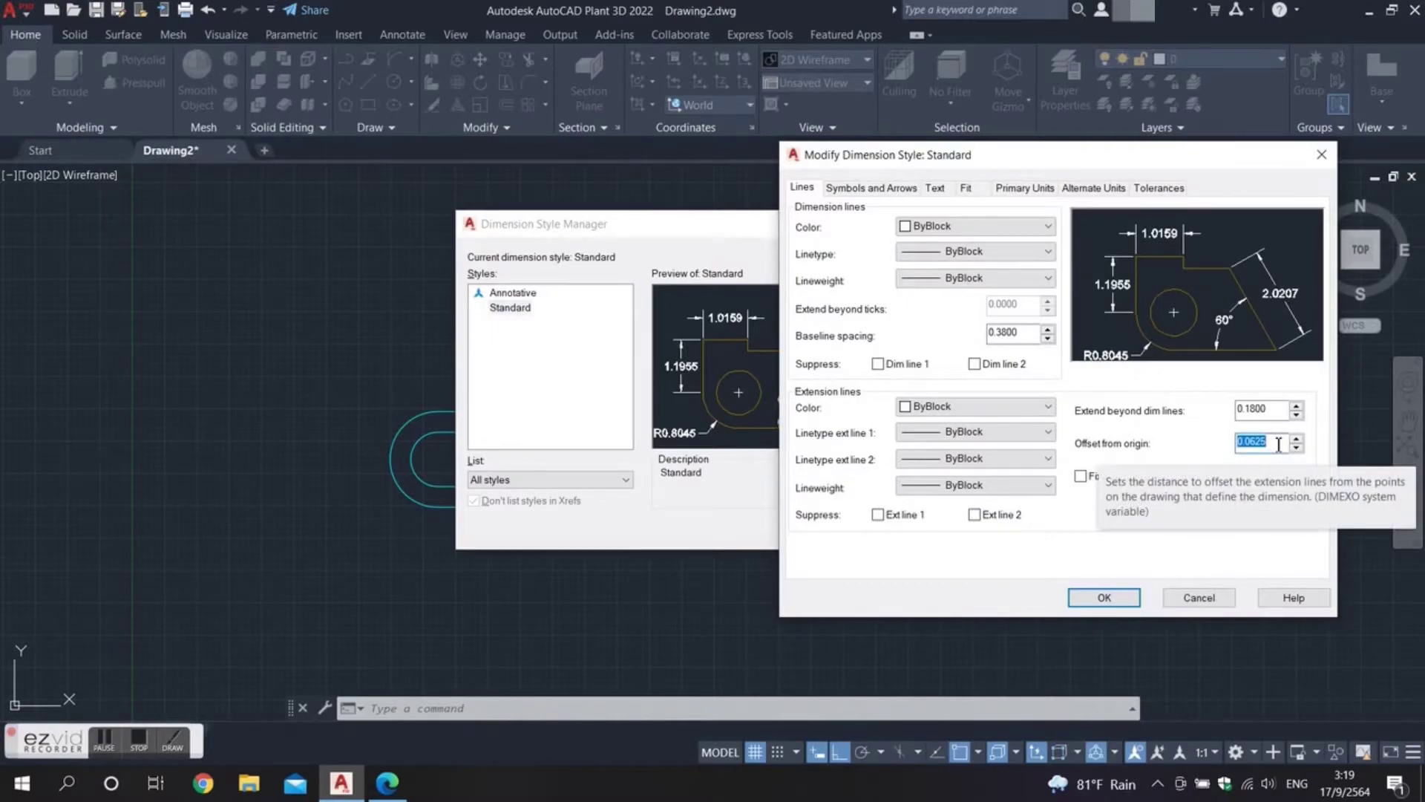
text(1)
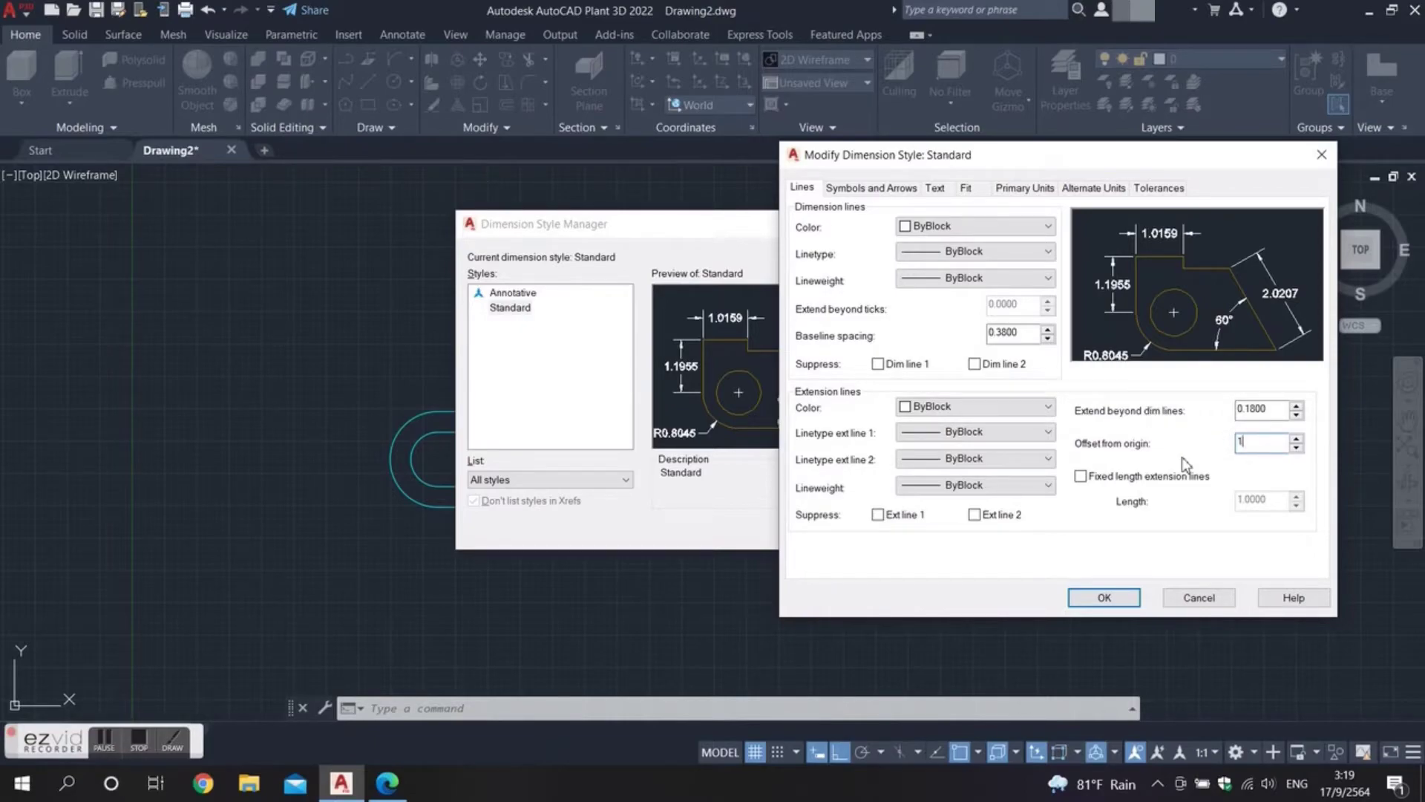
Set the Standard dimension style's arrow size to 2.
click(904, 196)
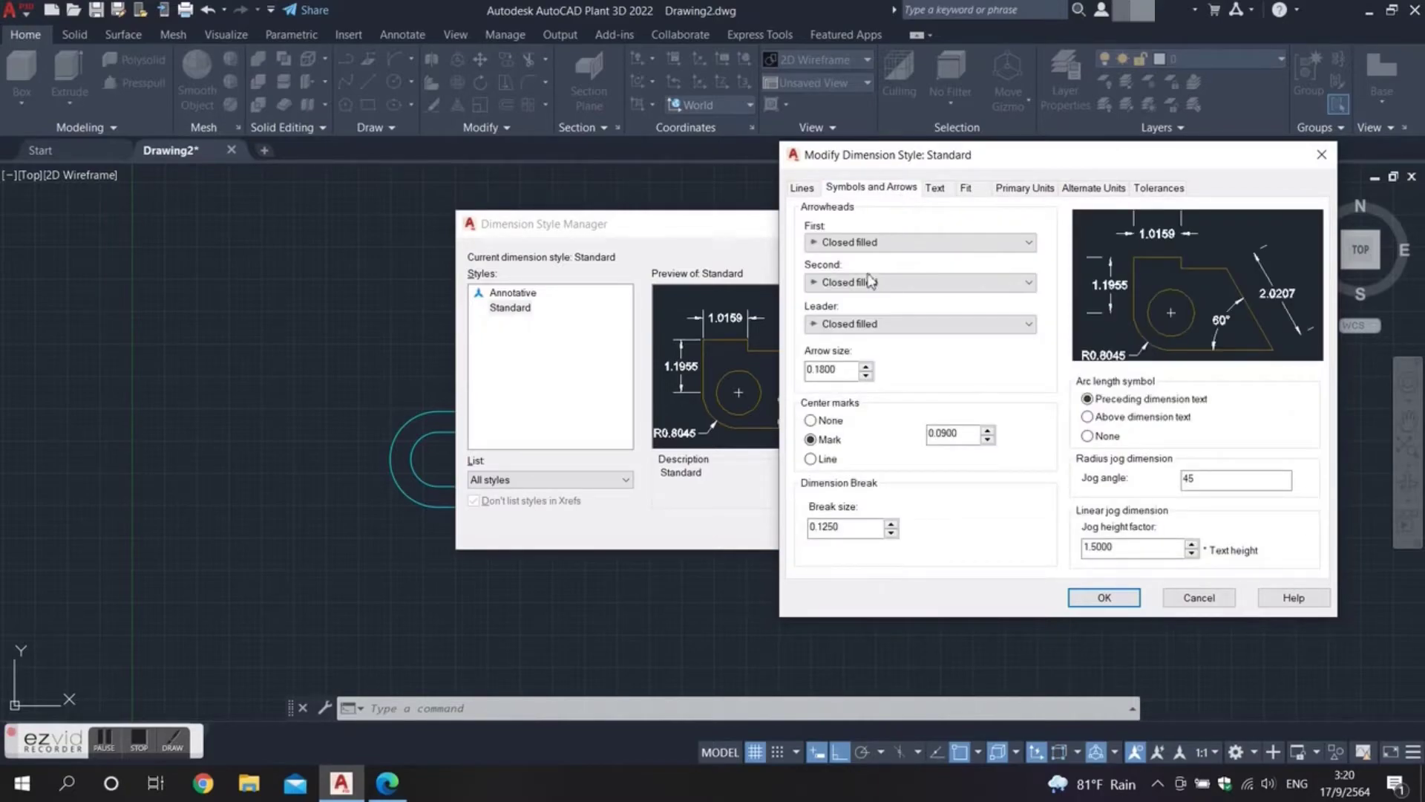
double_click(846, 374)
text(2)
Set the Standard dimension style's text height to 3, then accept the changes and close the Dimension Style Manager.
click(934, 189)
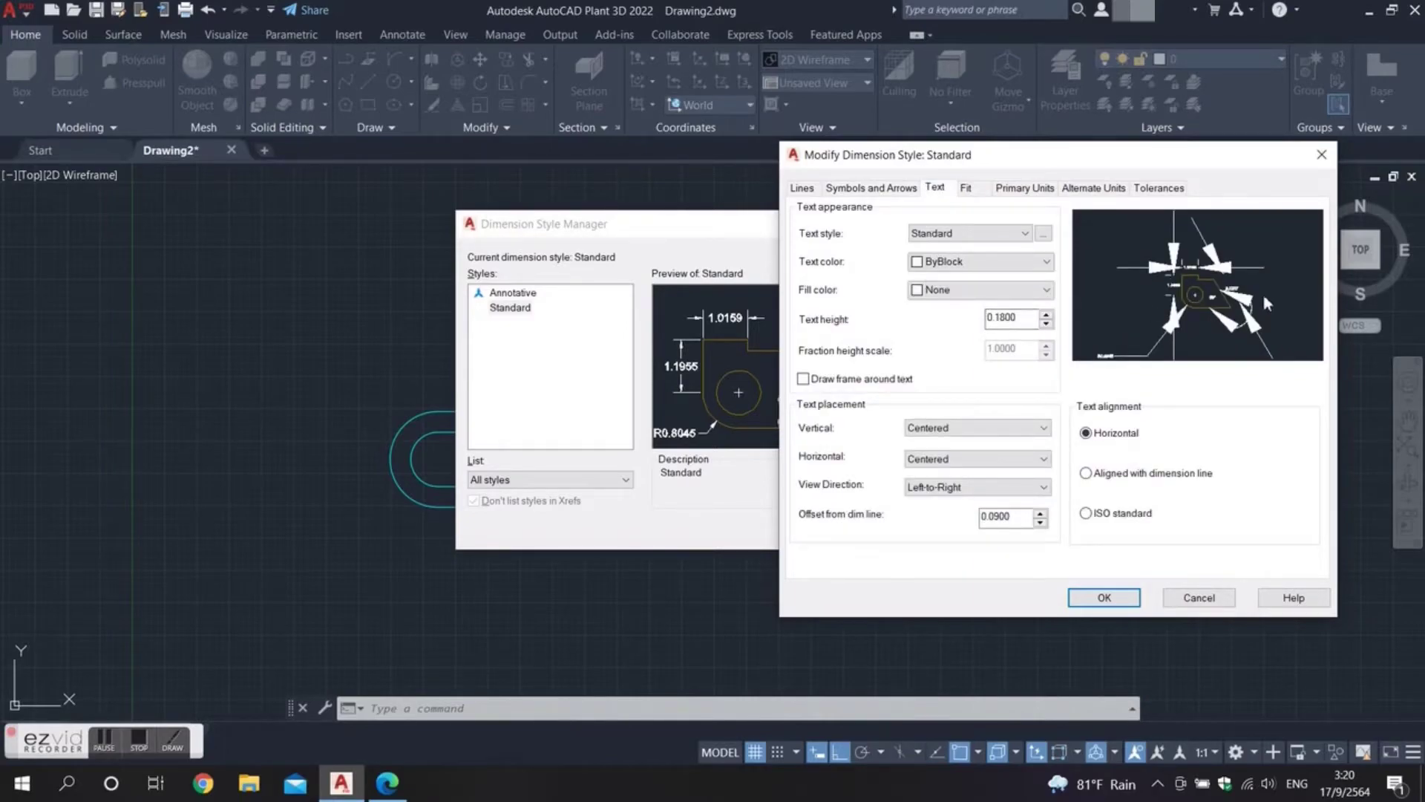
double_click(1021, 317)
text(3)
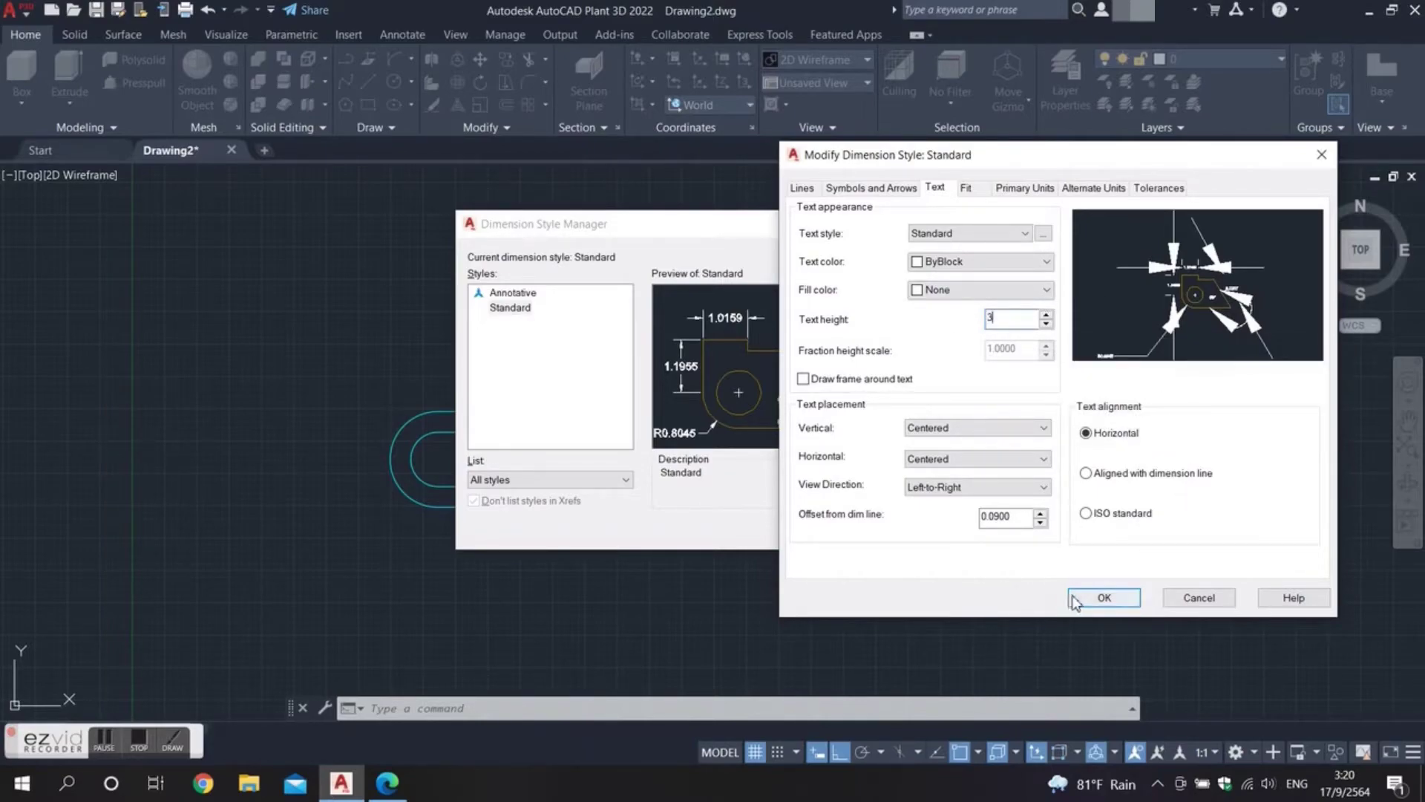
click(888, 188)
click(934, 189)
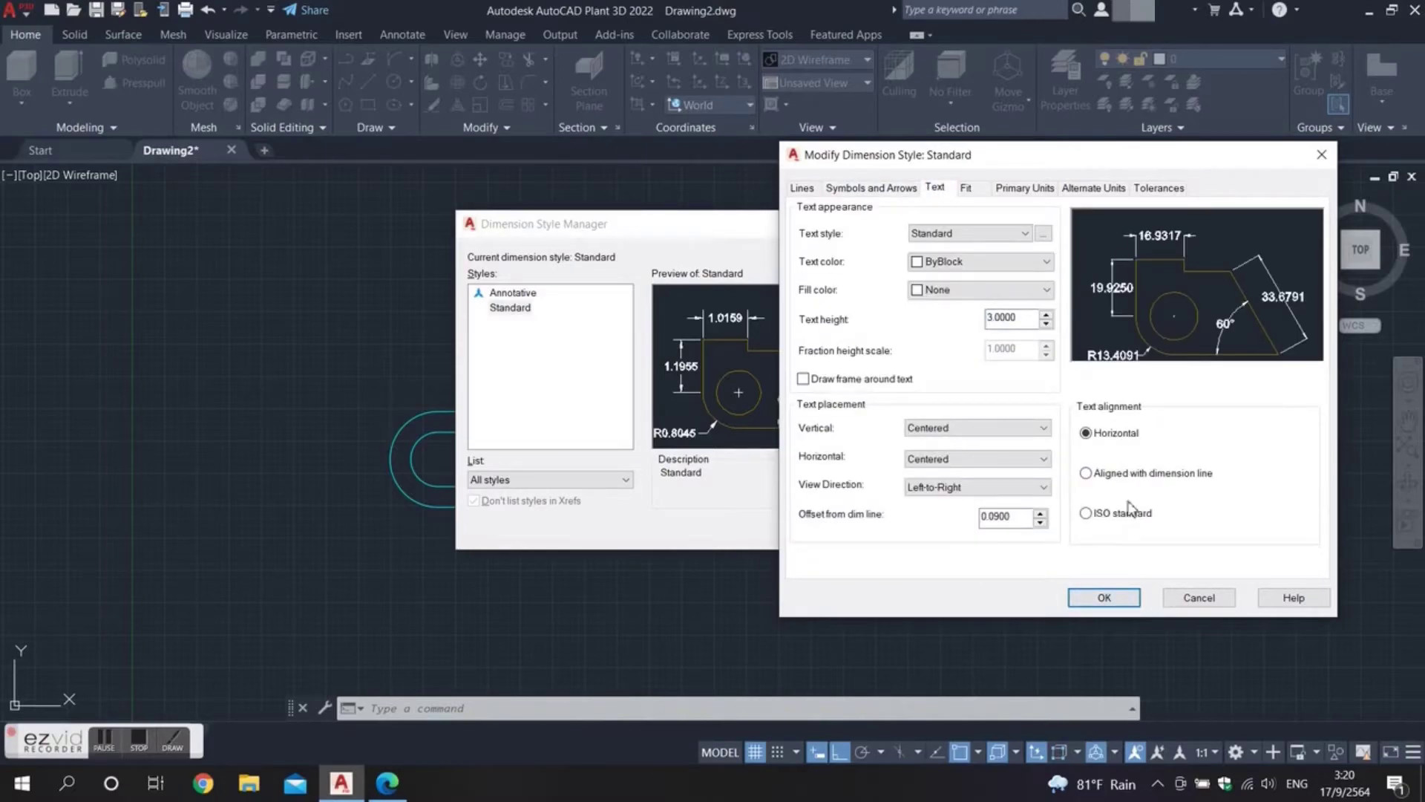
click(1128, 596)
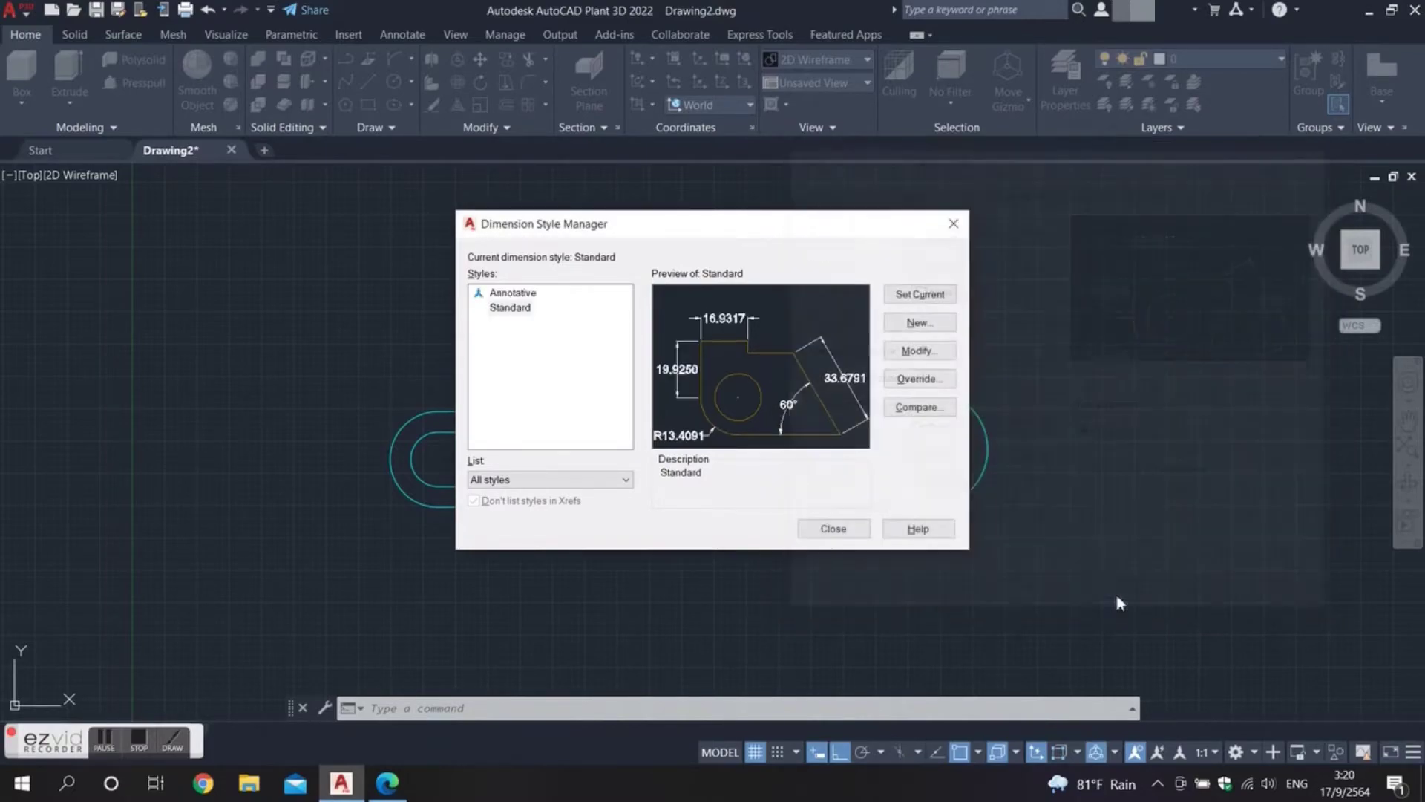
click(838, 533)
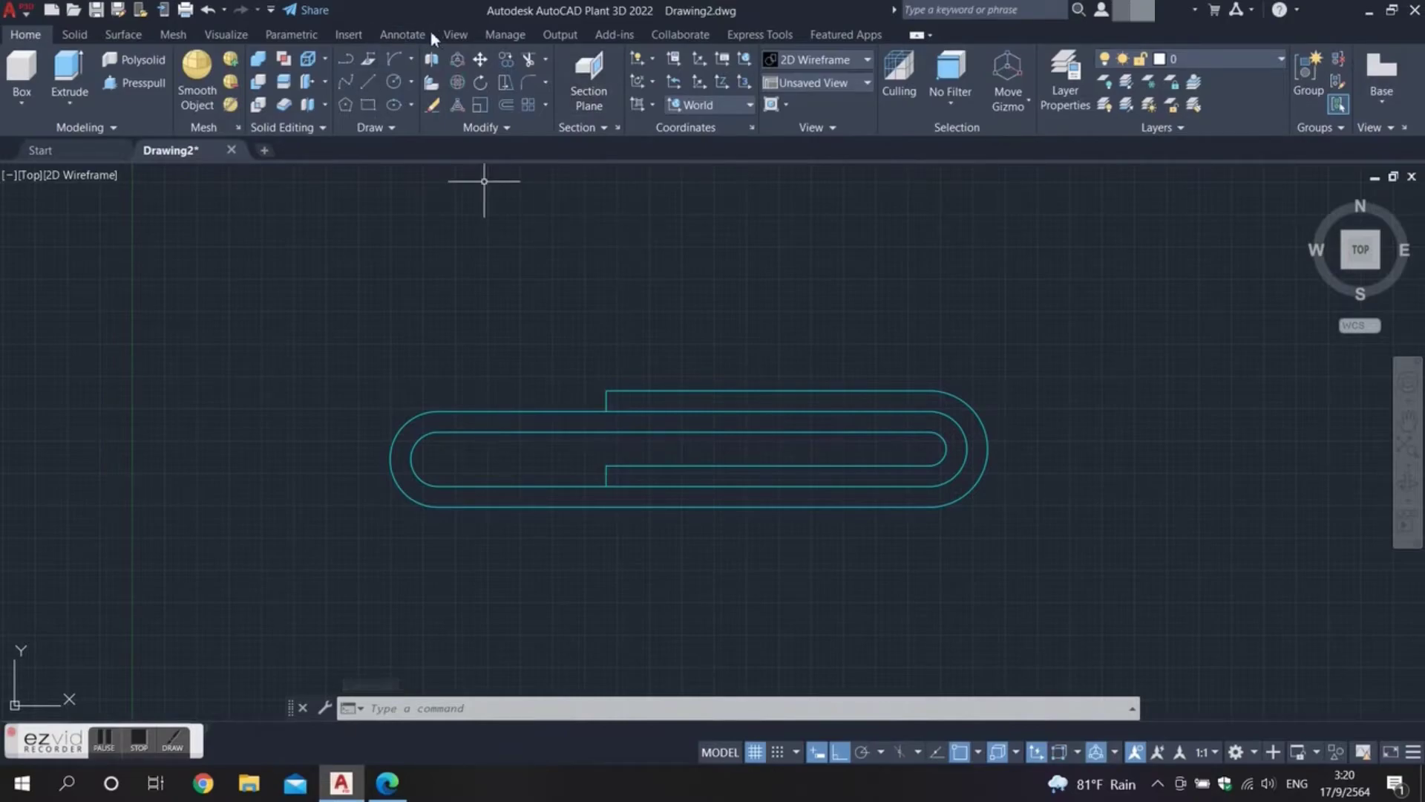
Add a linear dimension above the clip from the left arc's upper end to the short vertical wire end.
click(401, 37)
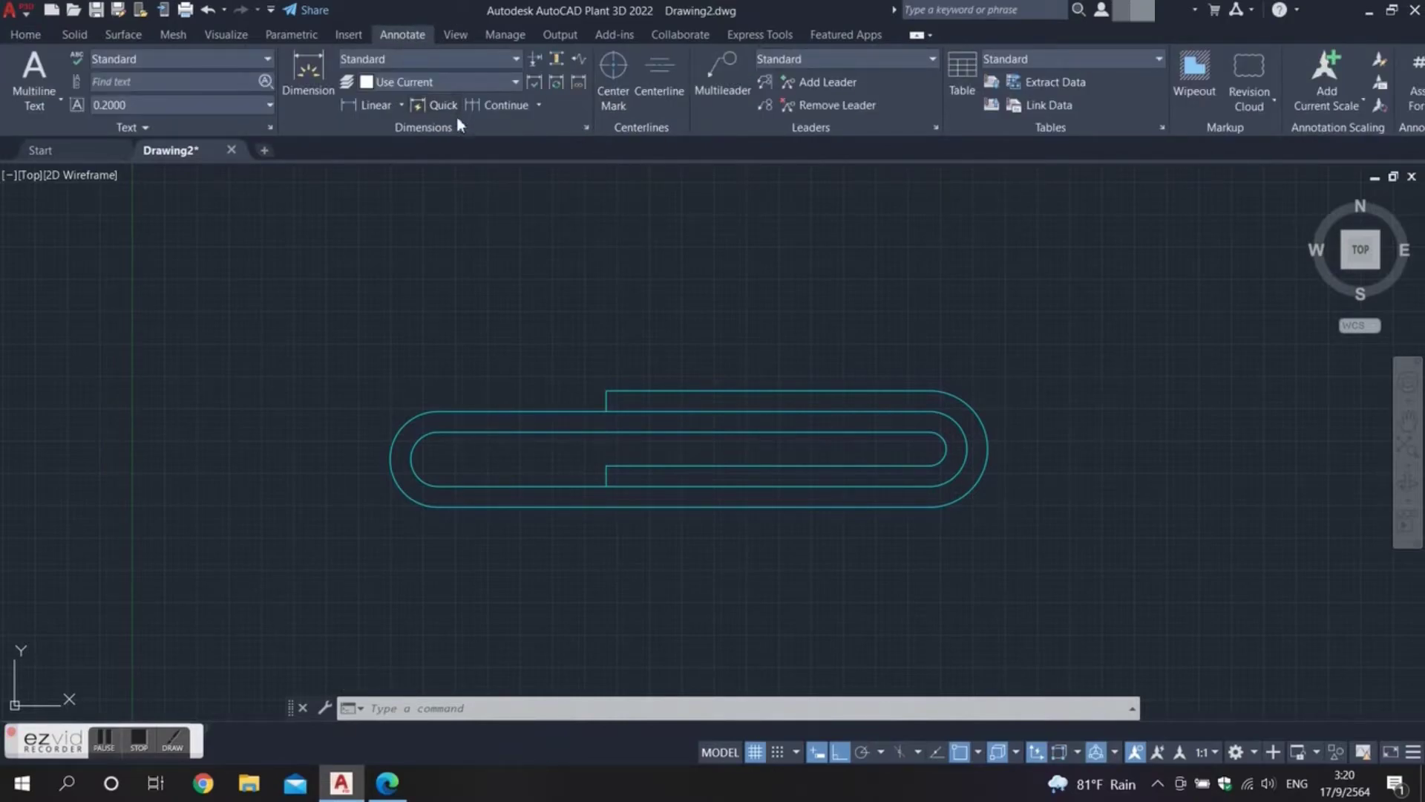
click(402, 108)
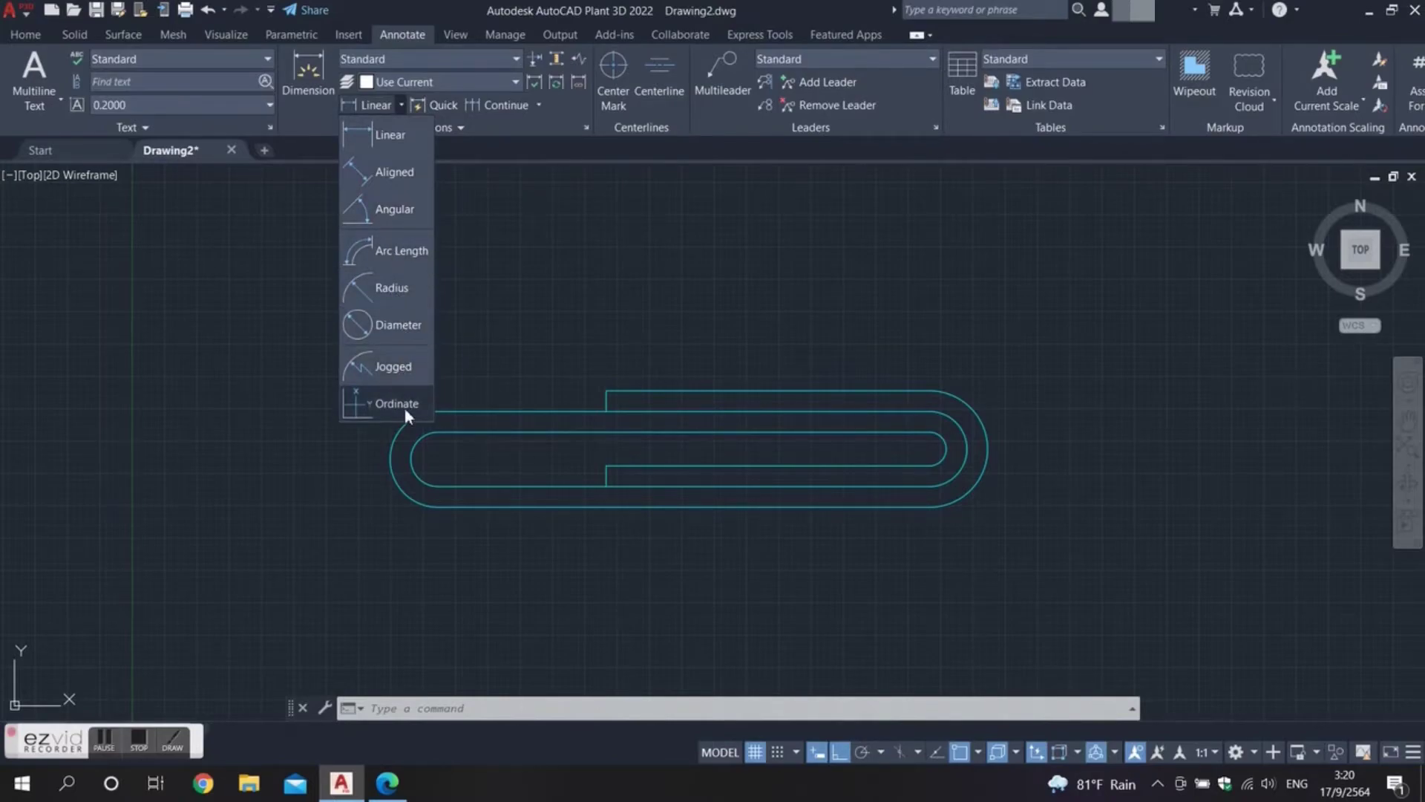
click(401, 137)
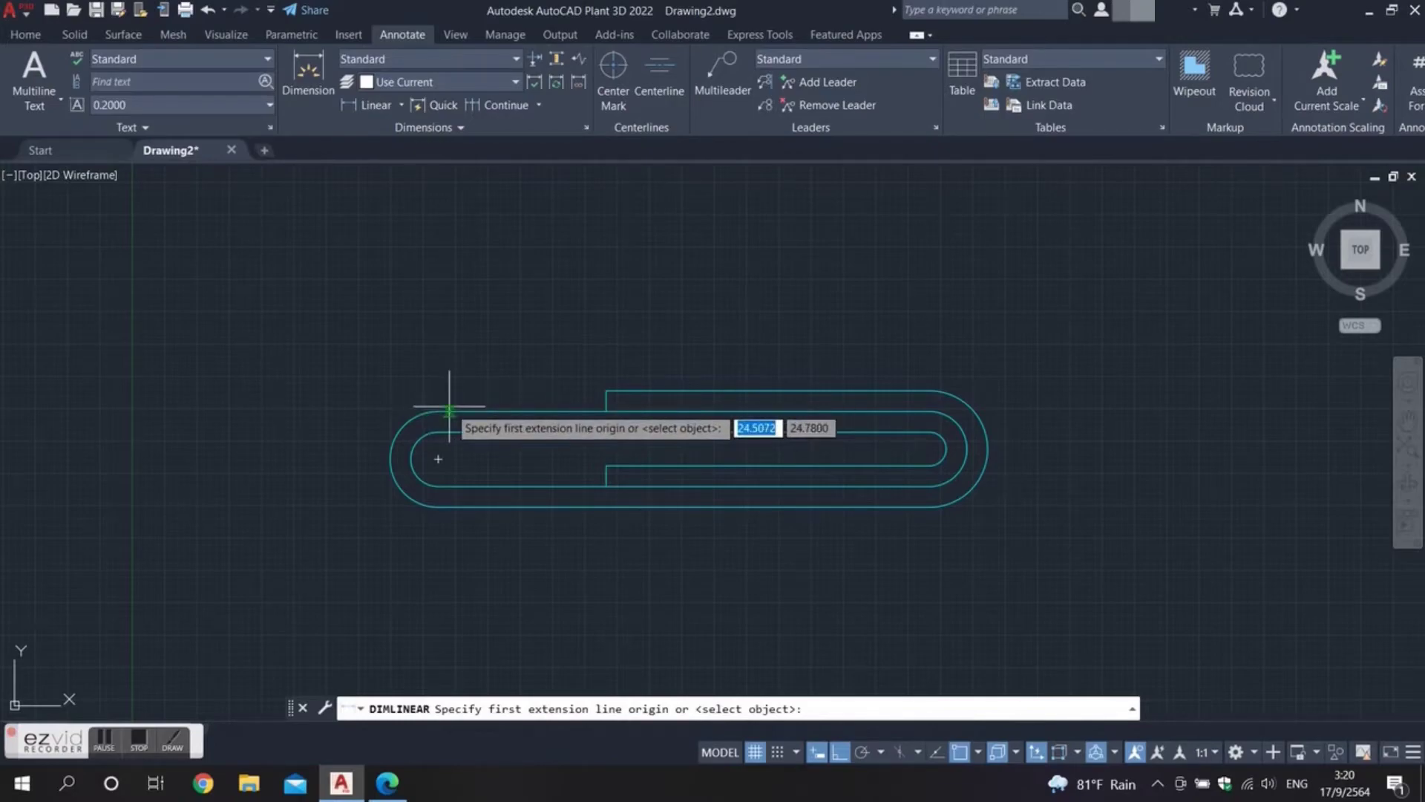
text(end)
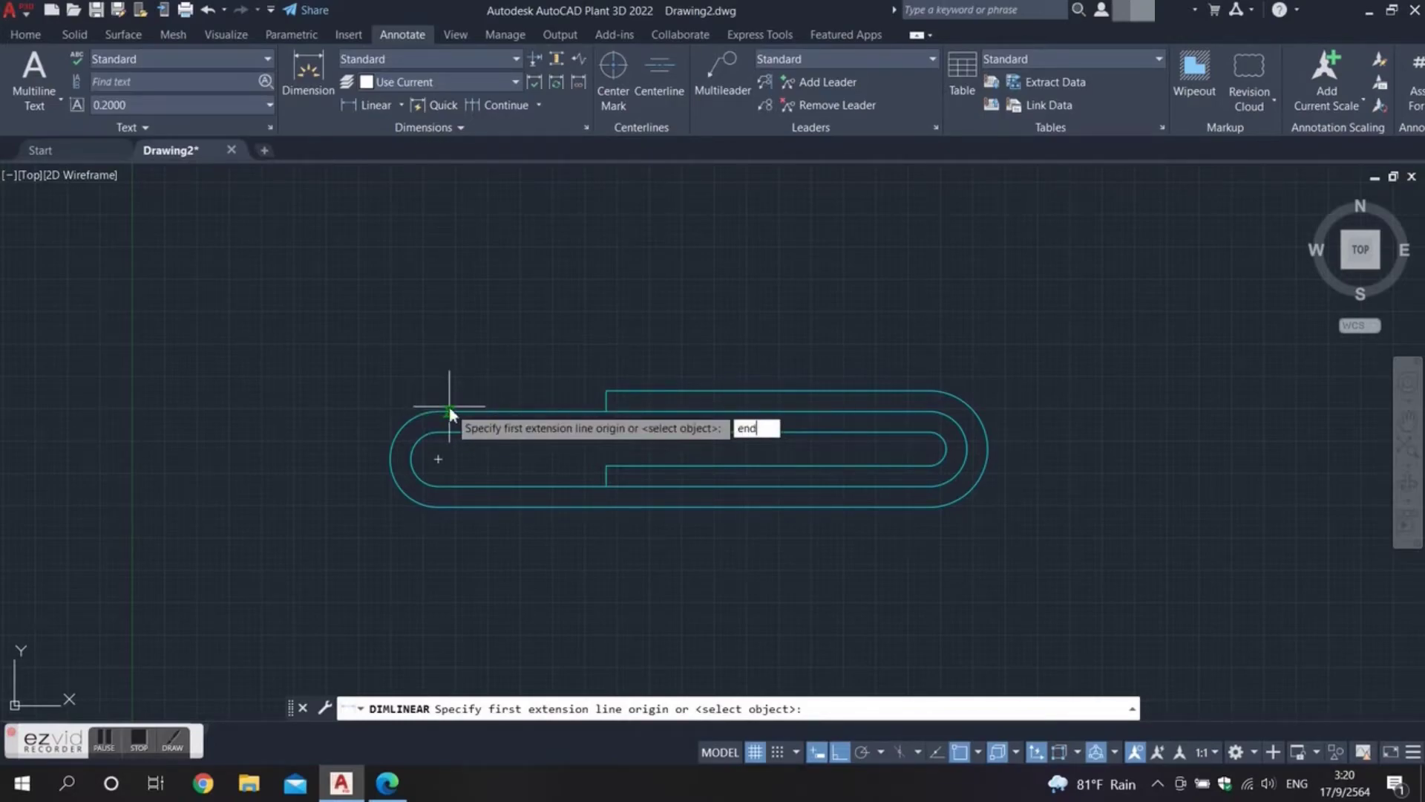
key(Return)
click(441, 411)
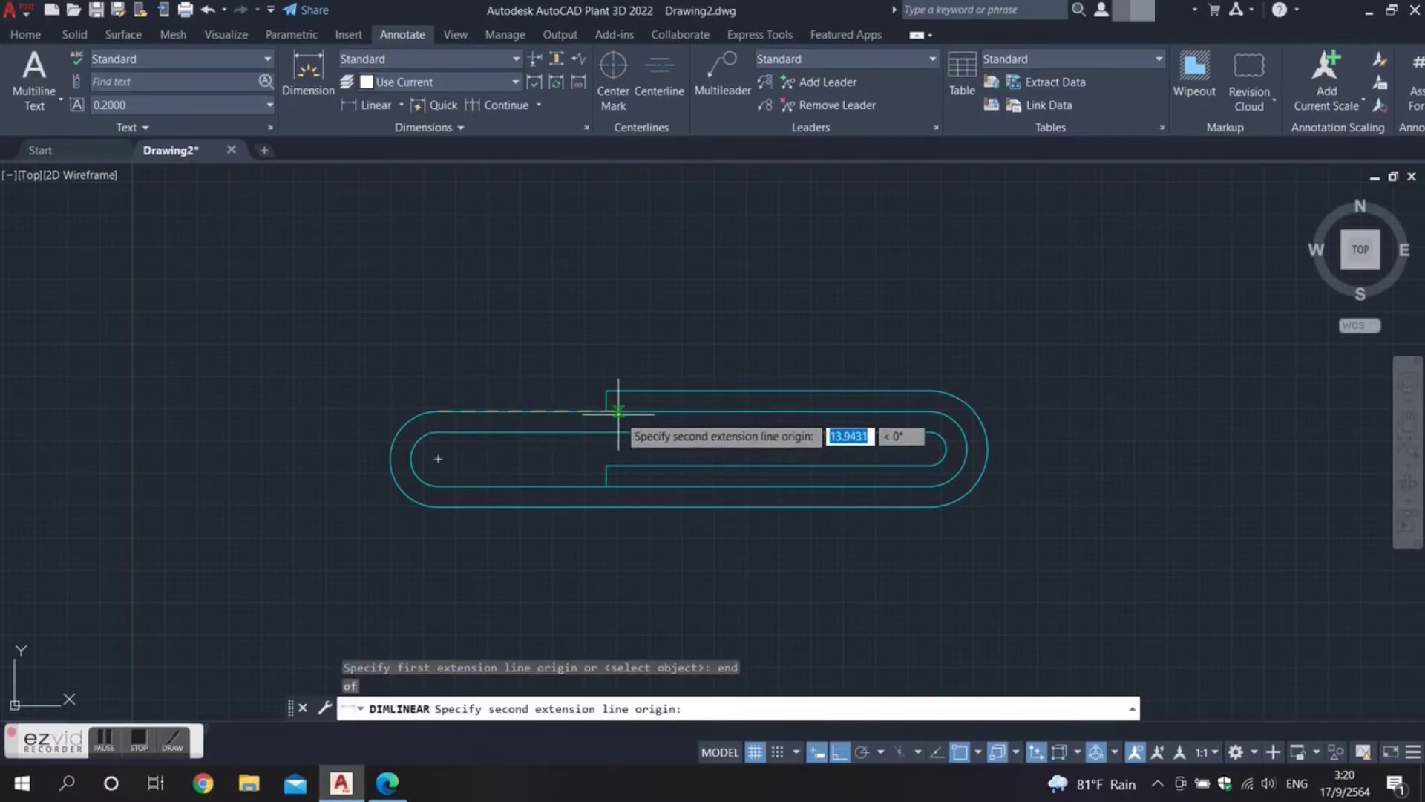
click(606, 412)
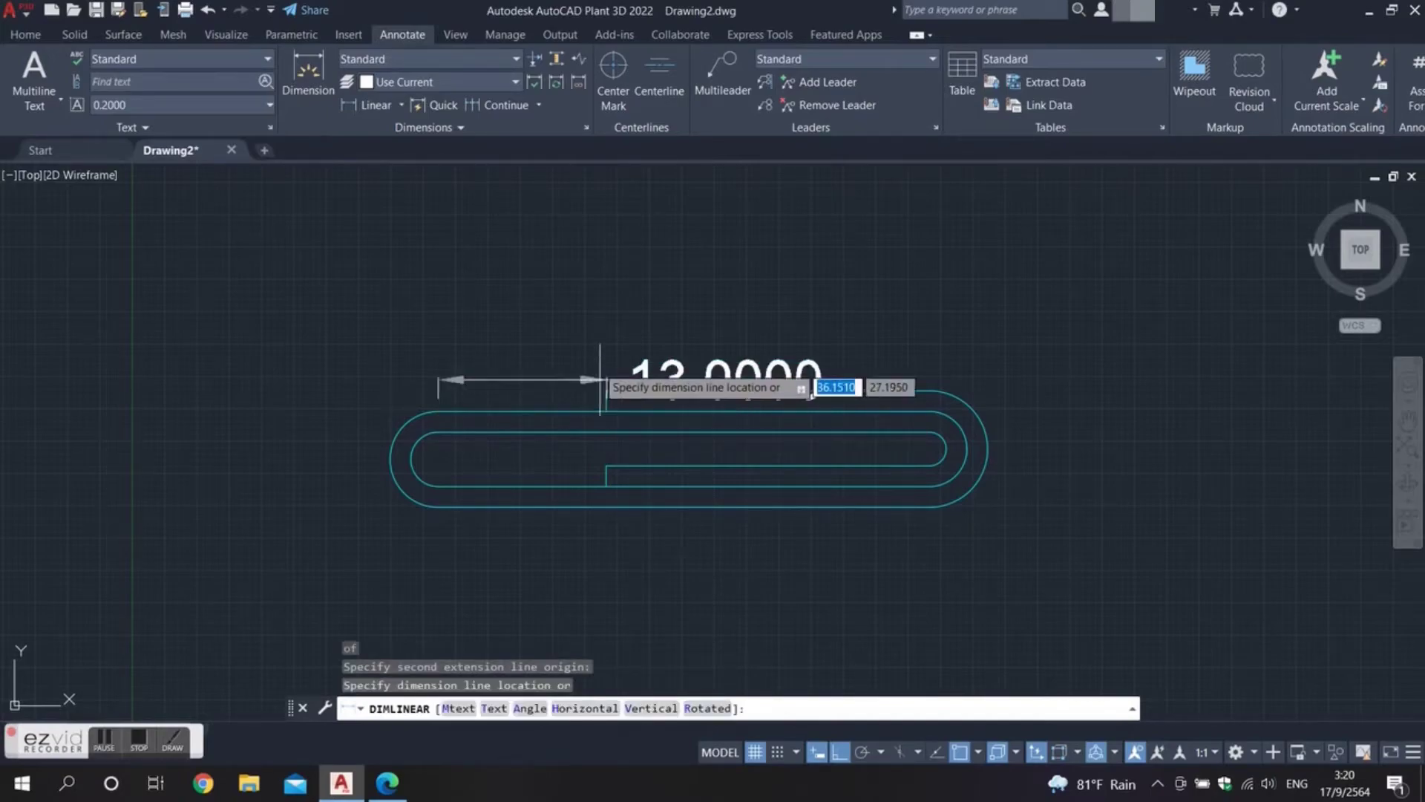
click(581, 241)
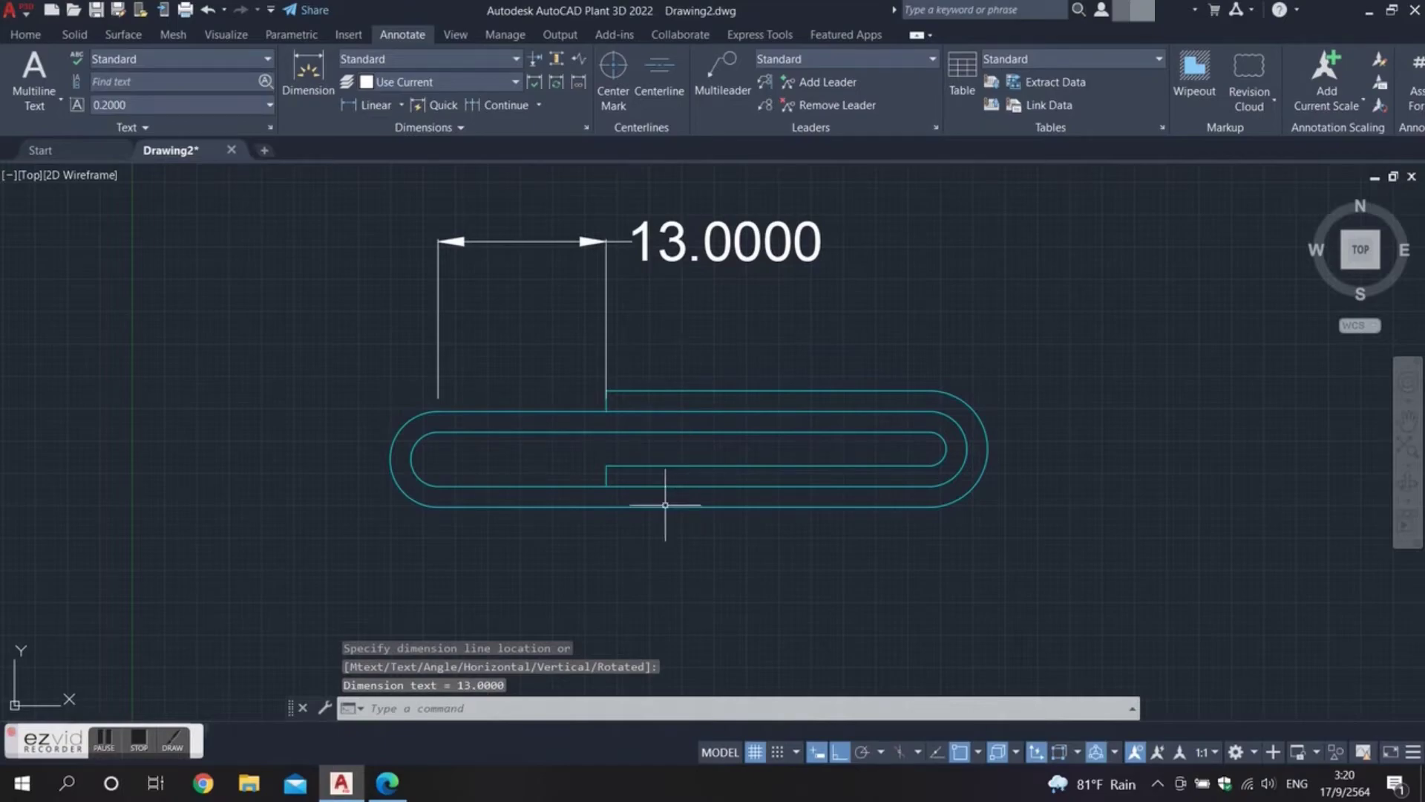
Add a linear dimension below the clip for the middle segment of the lowest outer line.
click(527, 507)
key(Escape)
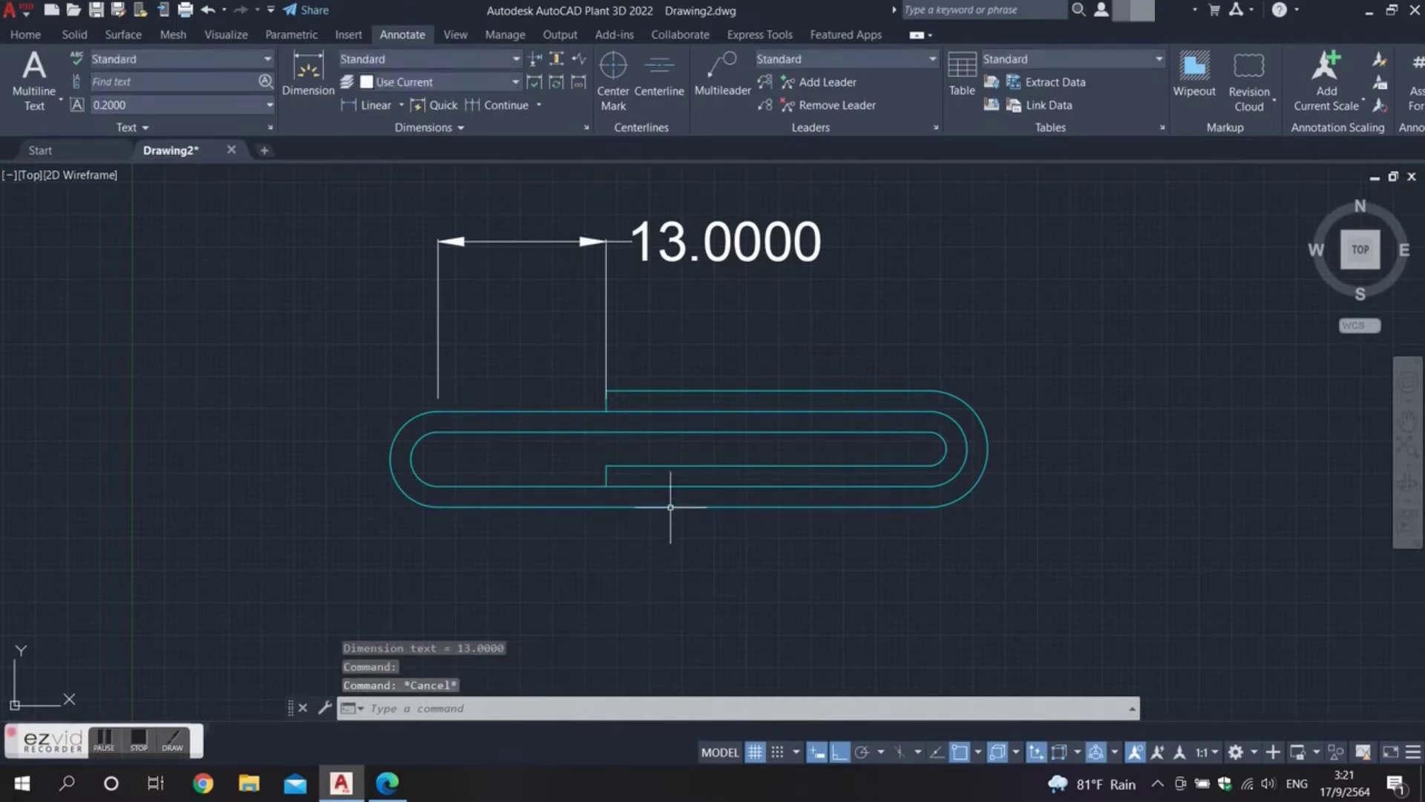
click(670, 507)
click(371, 105)
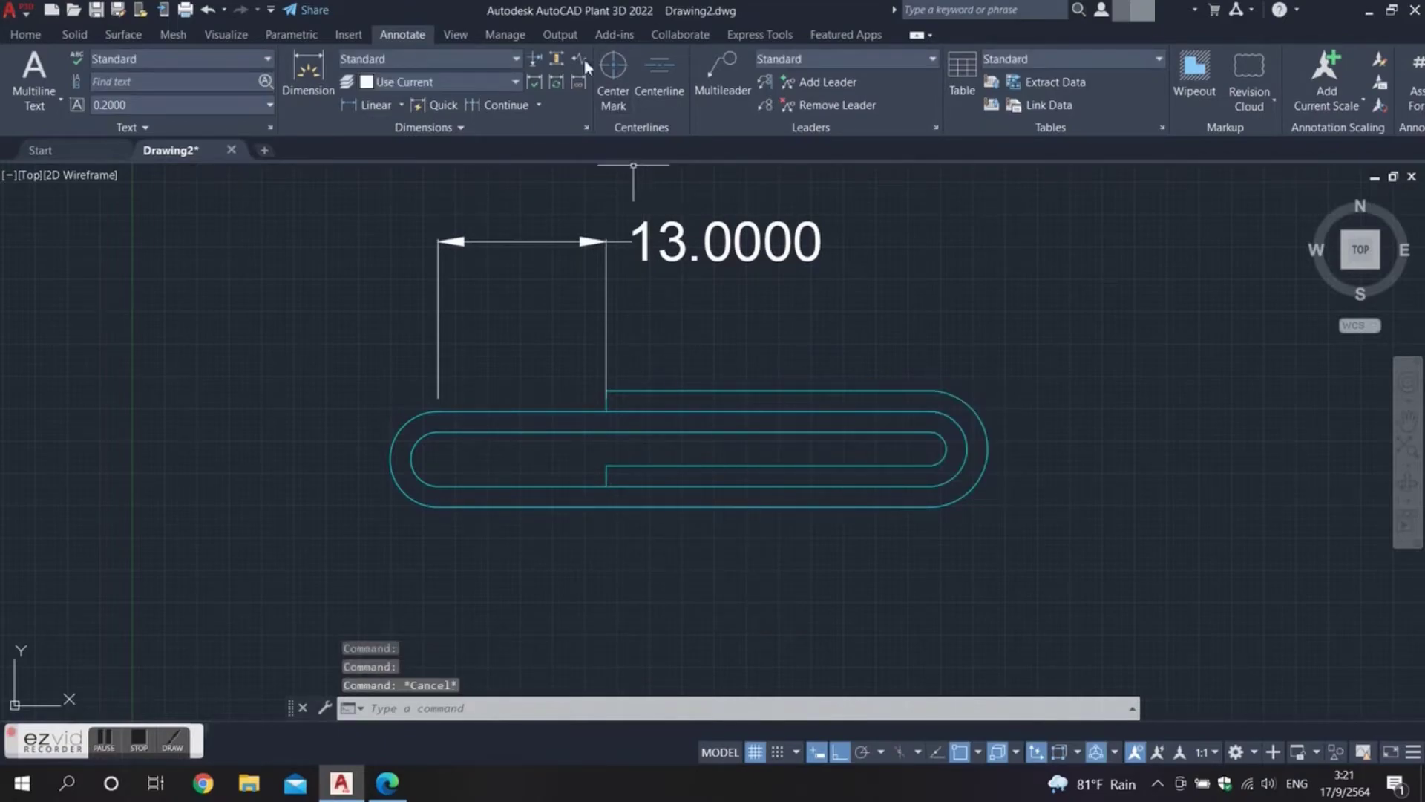
text(end)
key(Return)
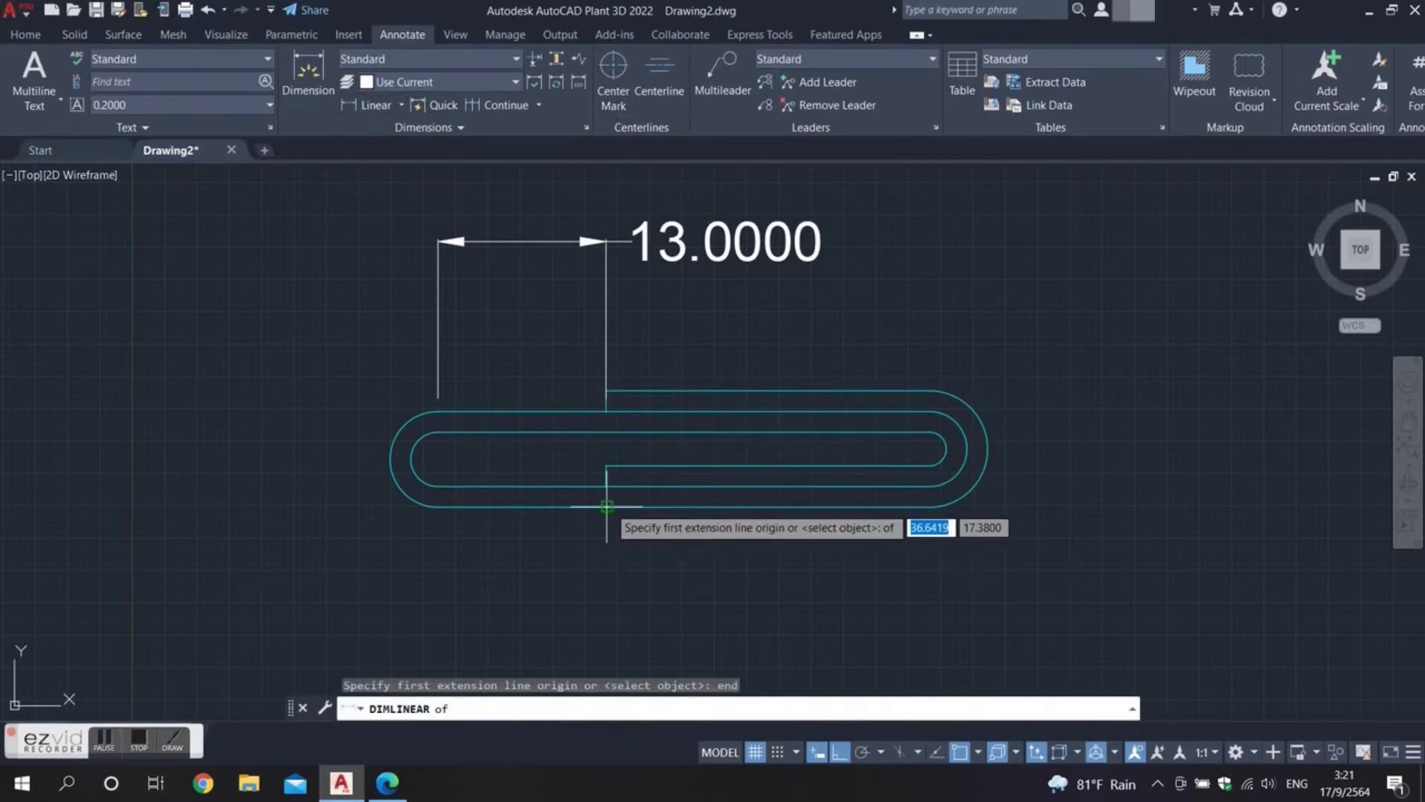
click(606, 507)
text(en)
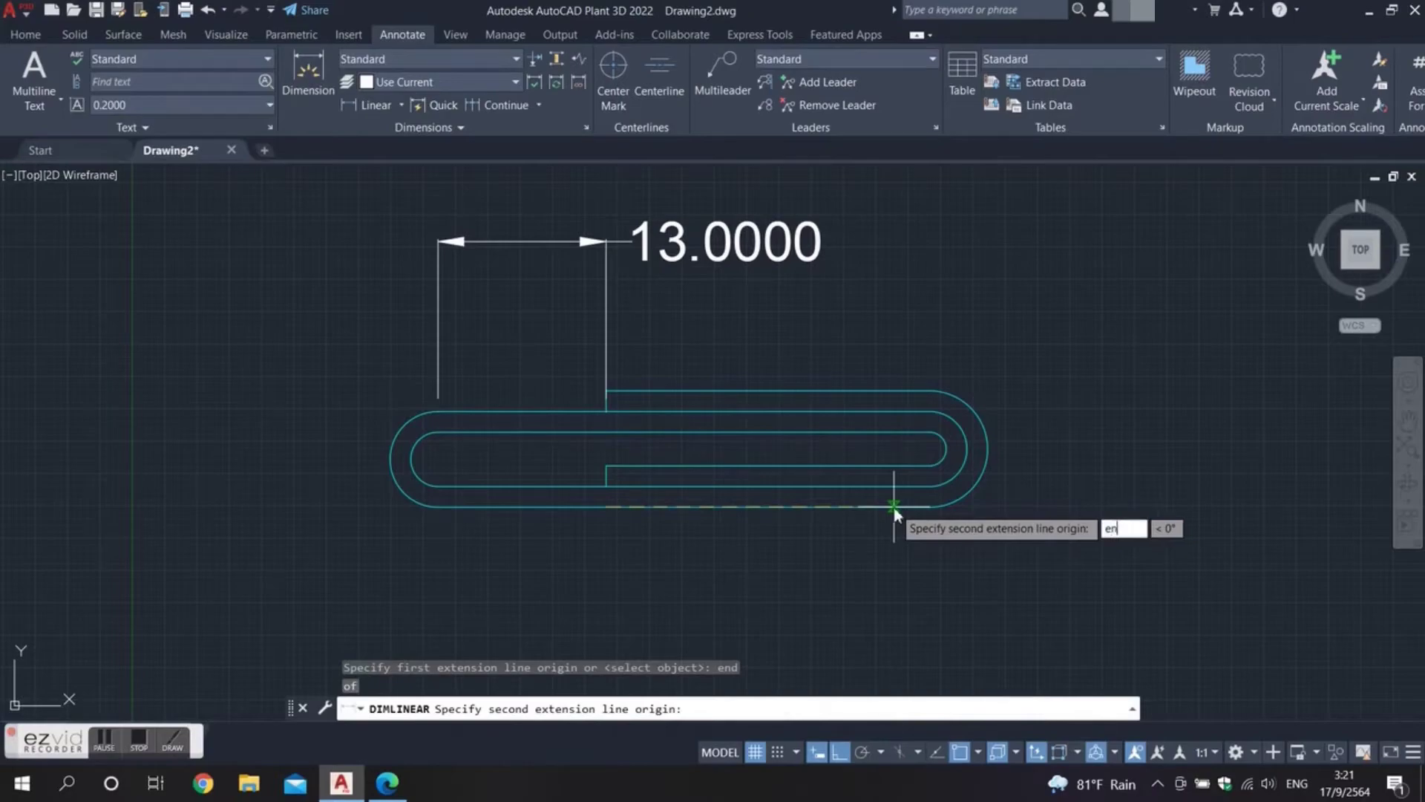
text(d)
key(Return)
click(865, 506)
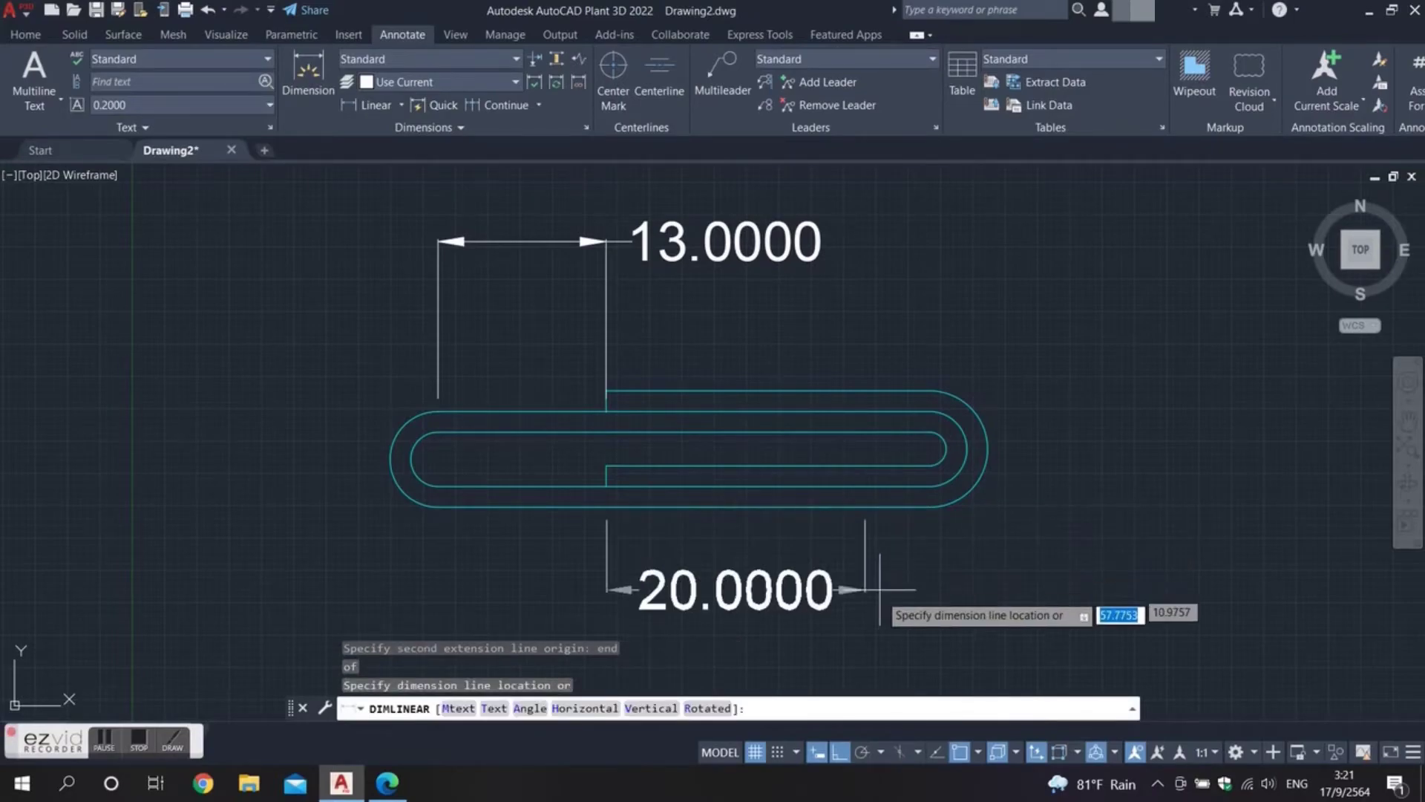
scroll(879, 590, down, 2)
click(900, 551)
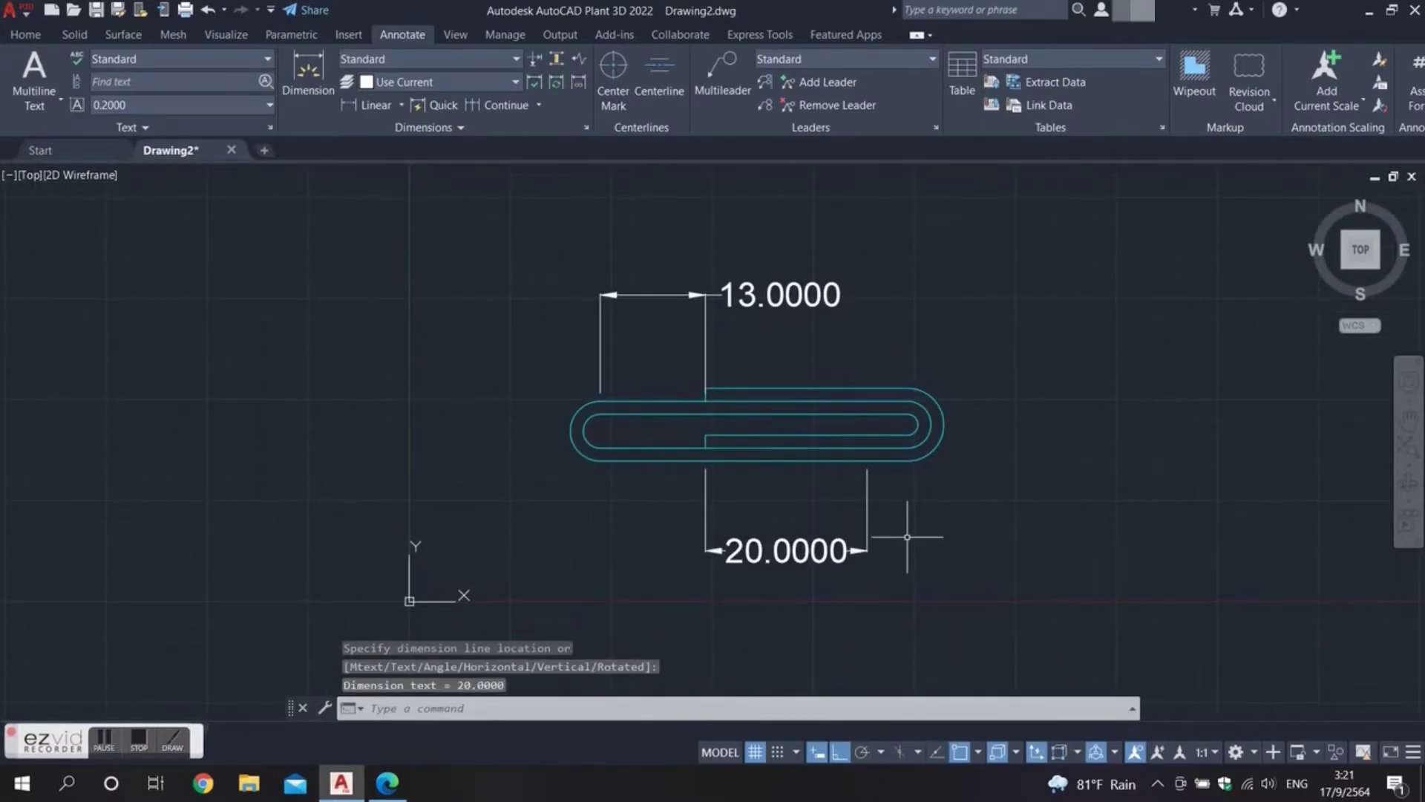
Add a linear dimension for the short right segment of the lowest outer line, in line with the neighbouring lower dimension.
scroll(907, 448, up, 4)
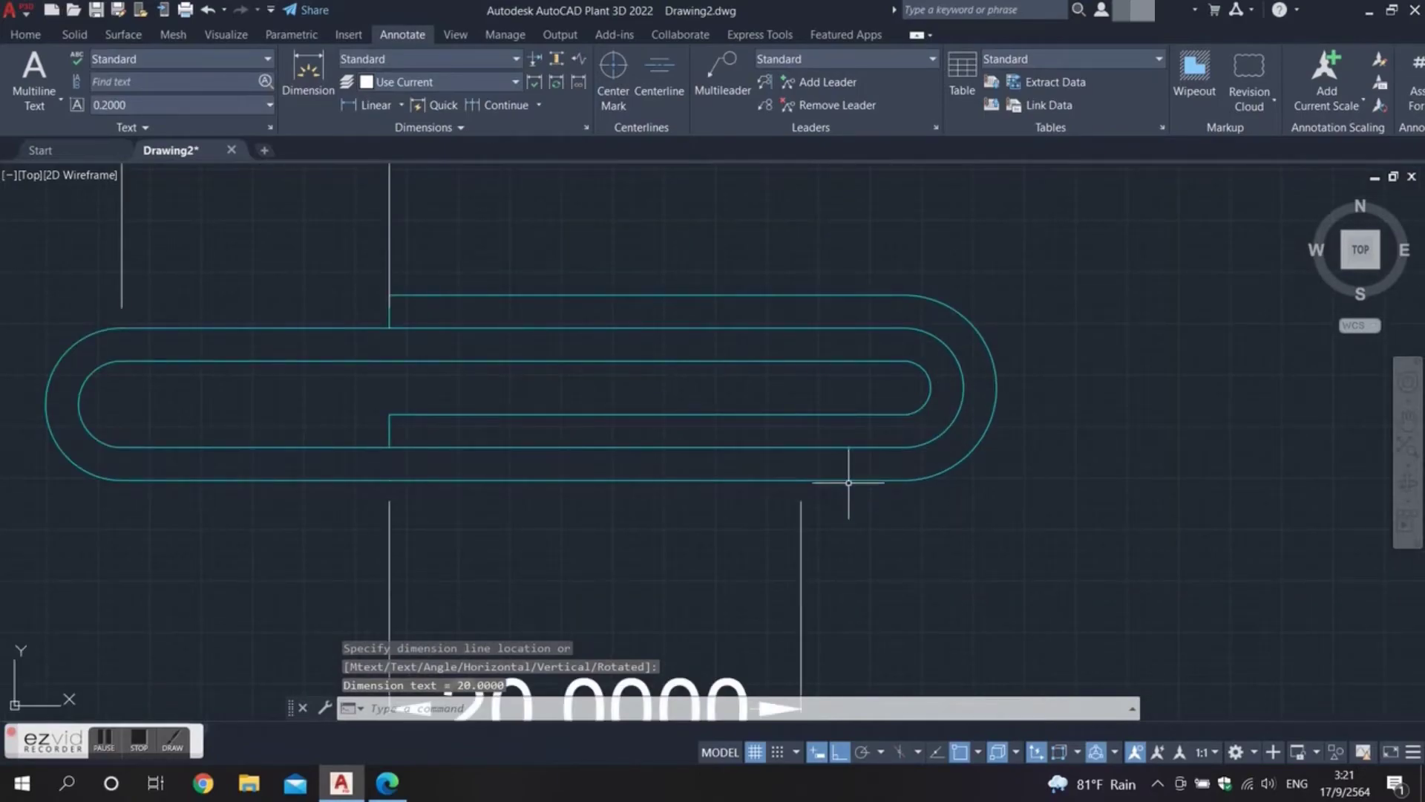
click(853, 480)
scroll(835, 479, down, 2)
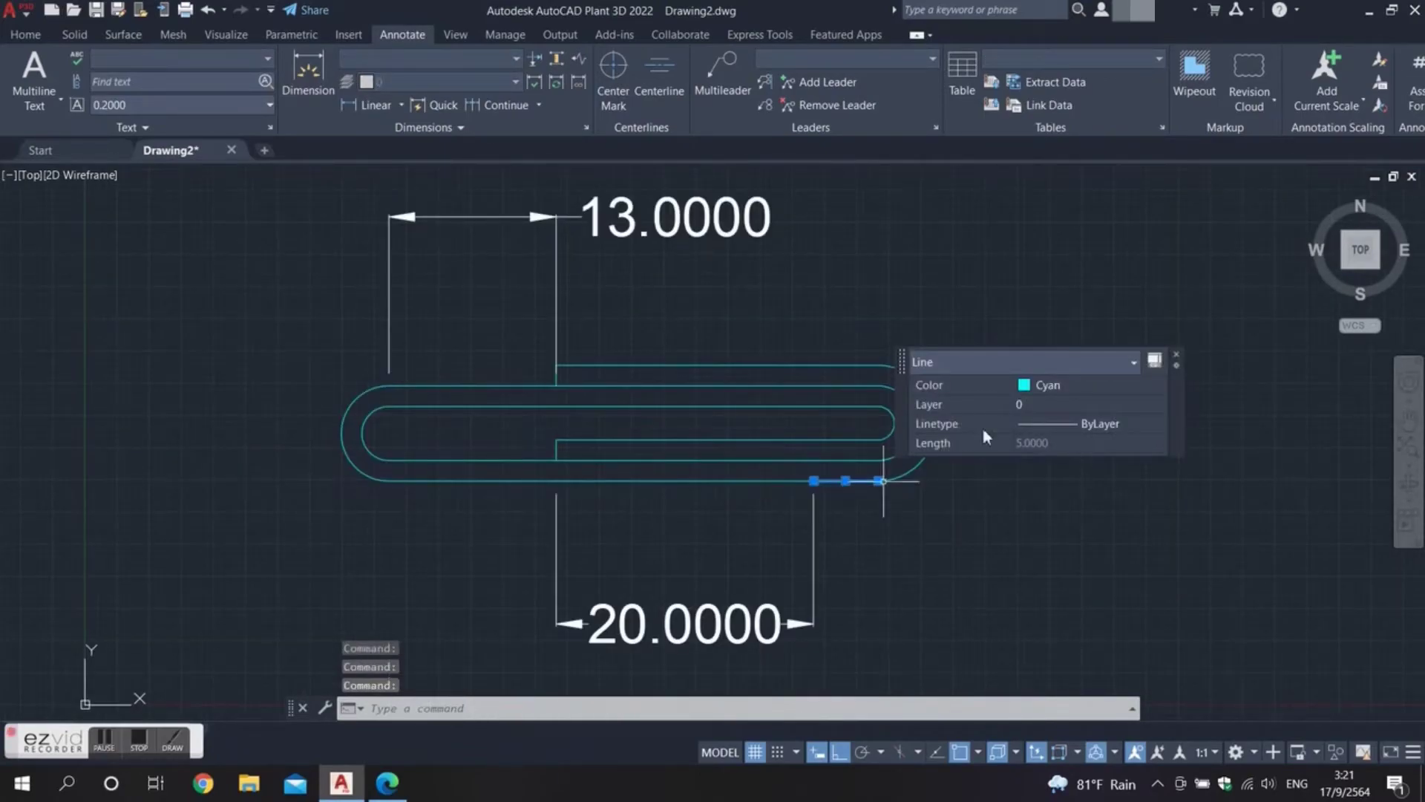
key(Escape)
click(365, 105)
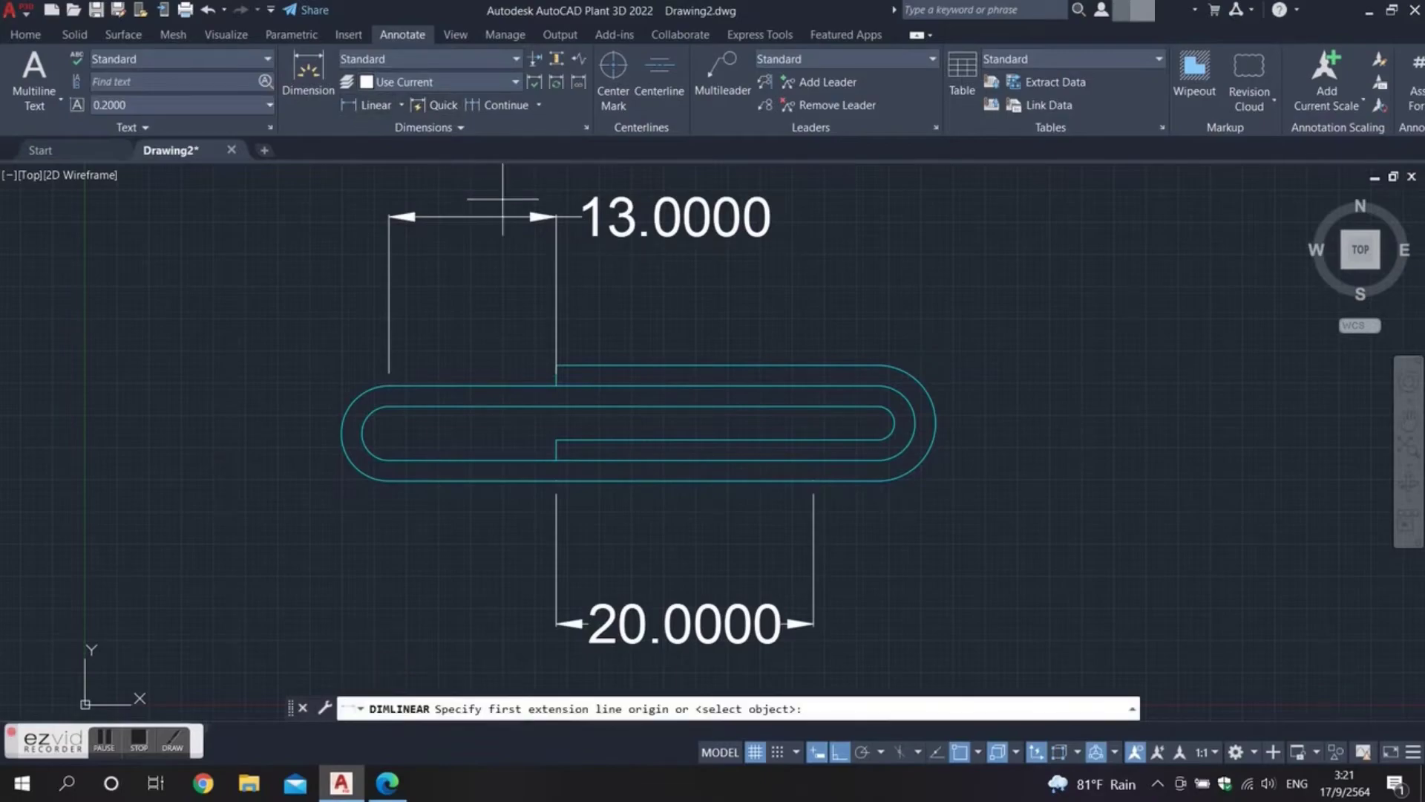
text(end)
key(Return)
click(814, 481)
text(end)
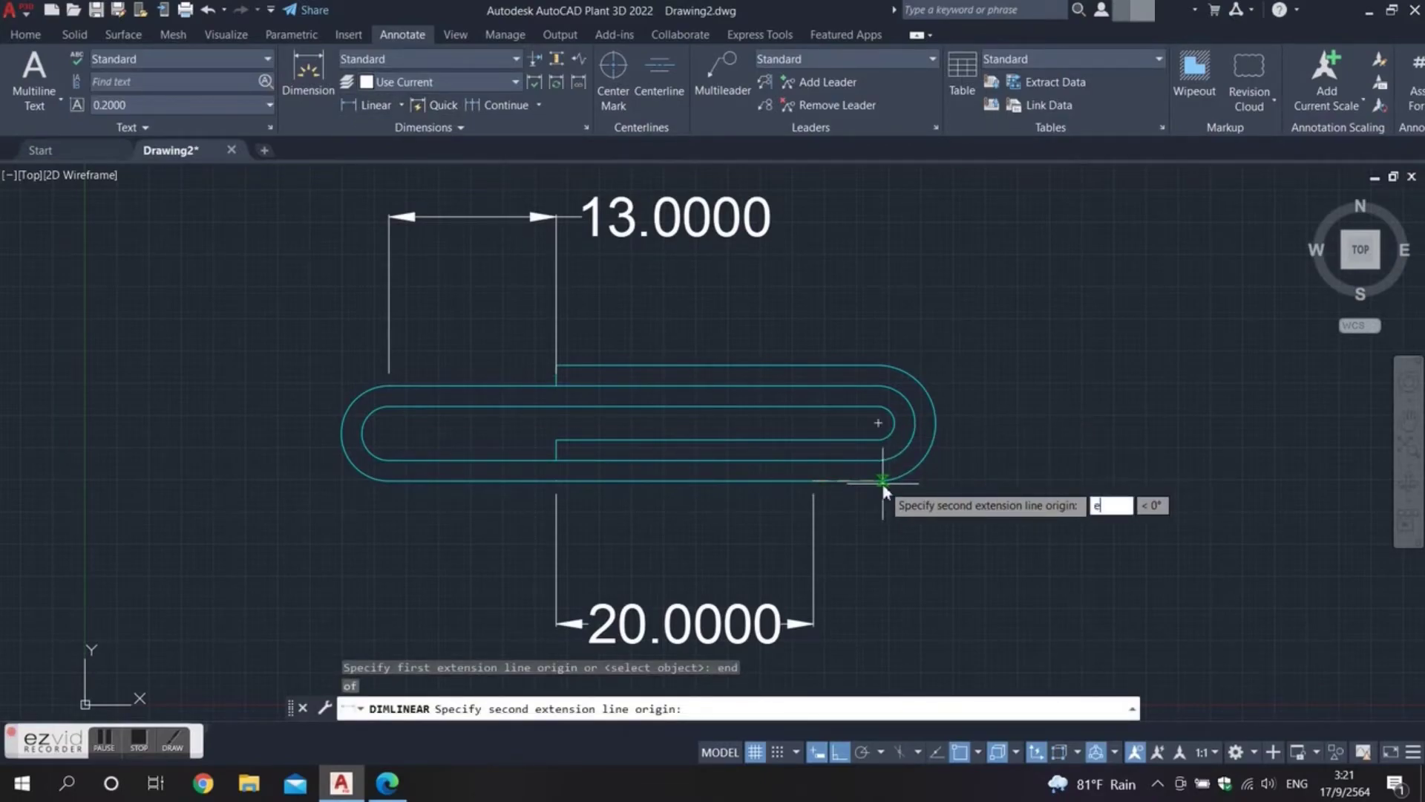
key(Return)
click(878, 481)
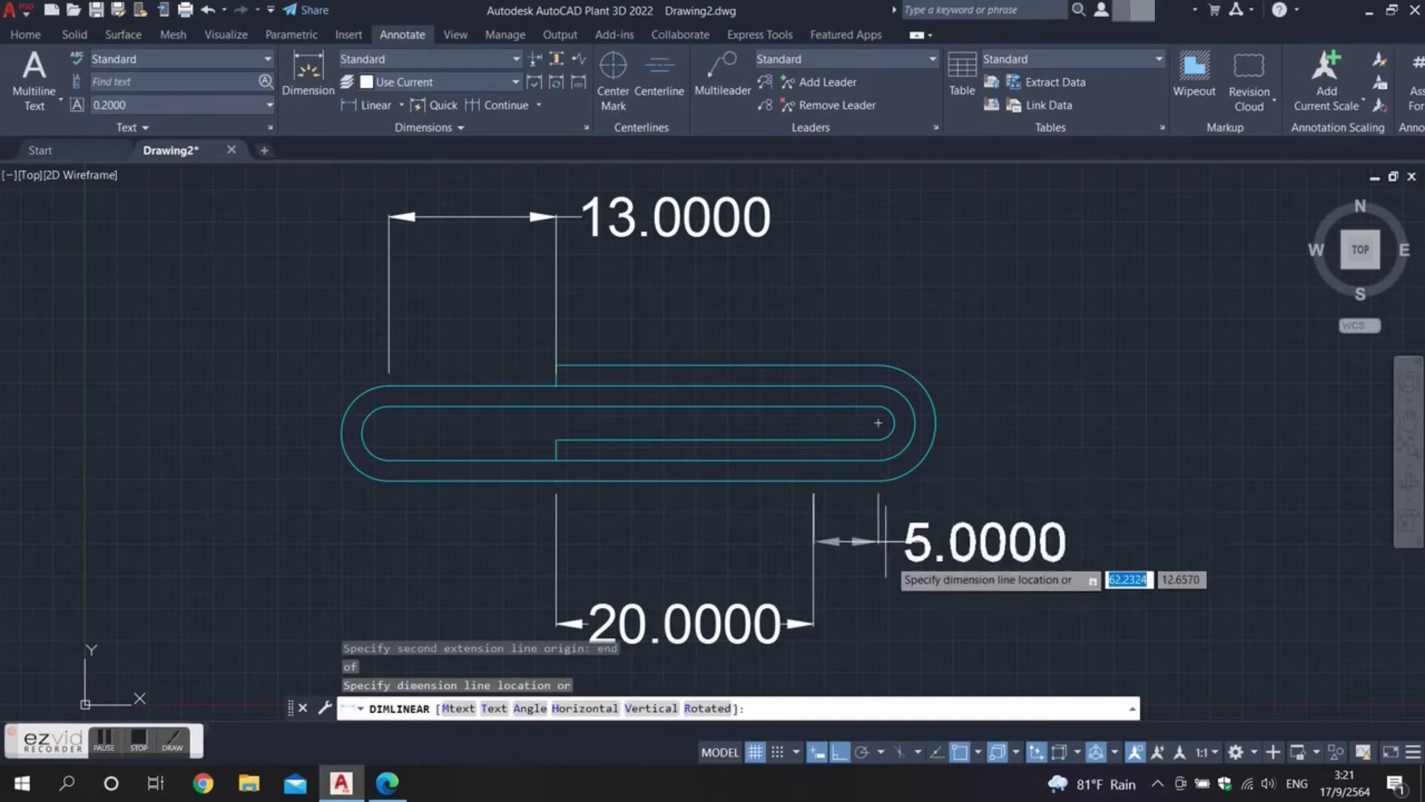
click(912, 627)
Add a vertical linear dimension to the right of the clip between the upper and lower ends of the outermost right arc.
scroll(1036, 495, down, 2)
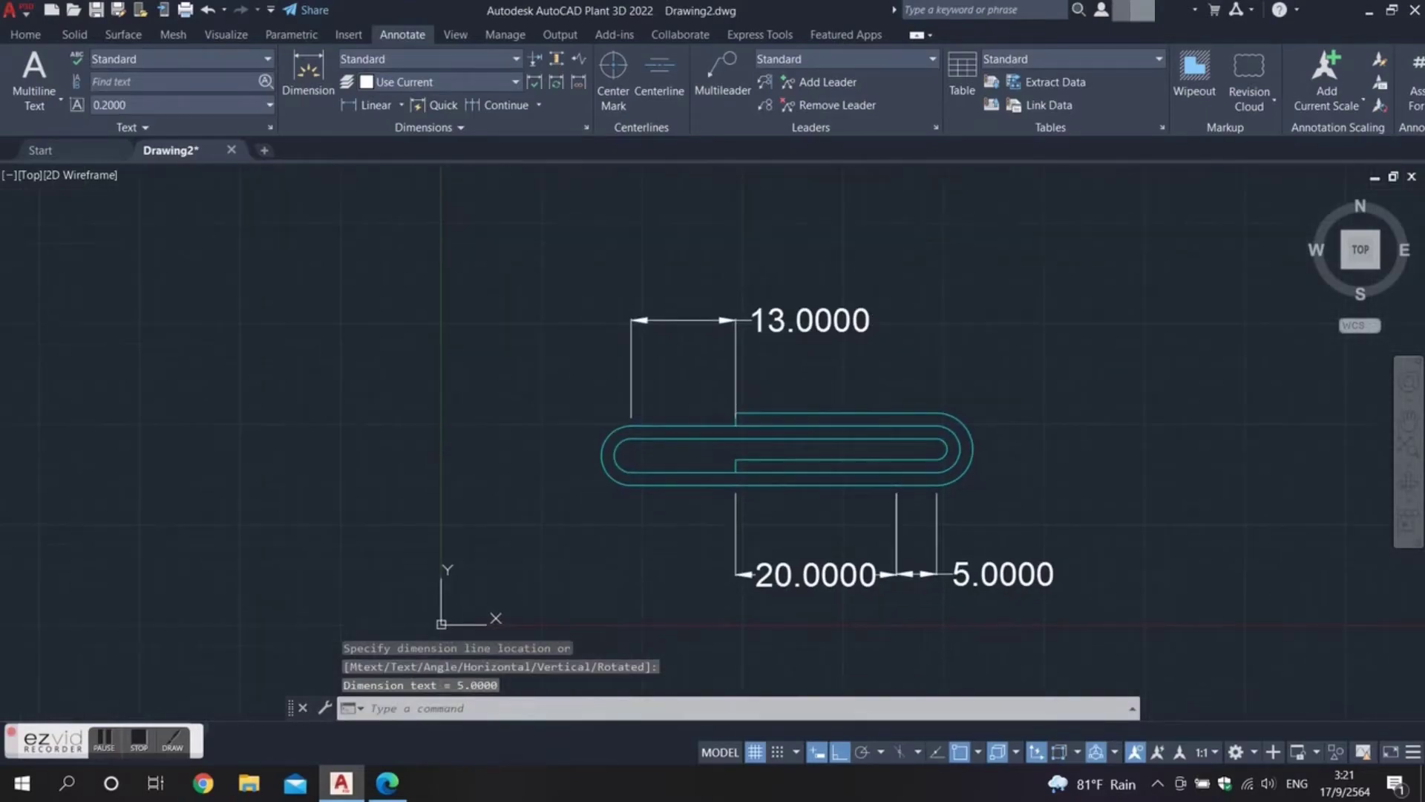
scroll(1015, 470, up, 3)
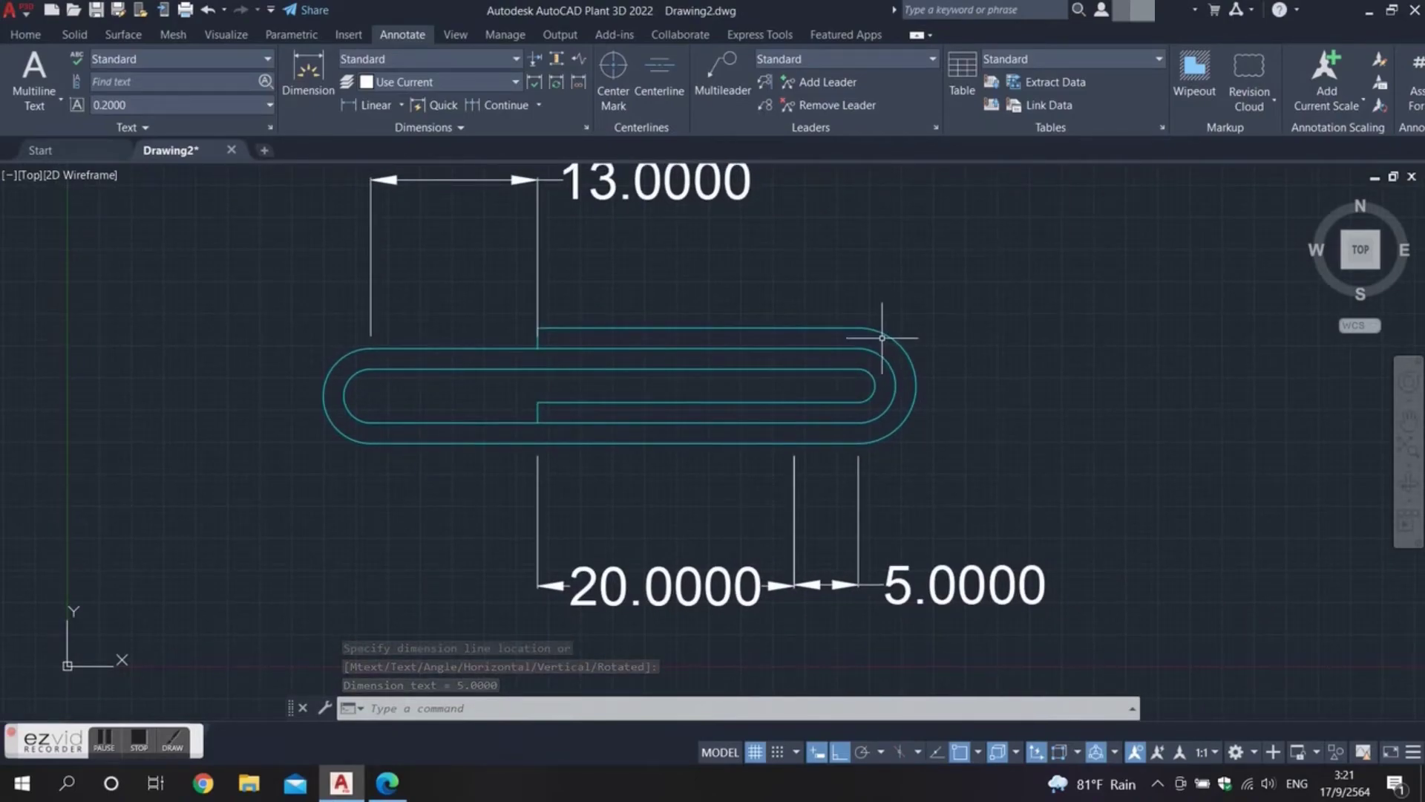
click(366, 105)
text(end)
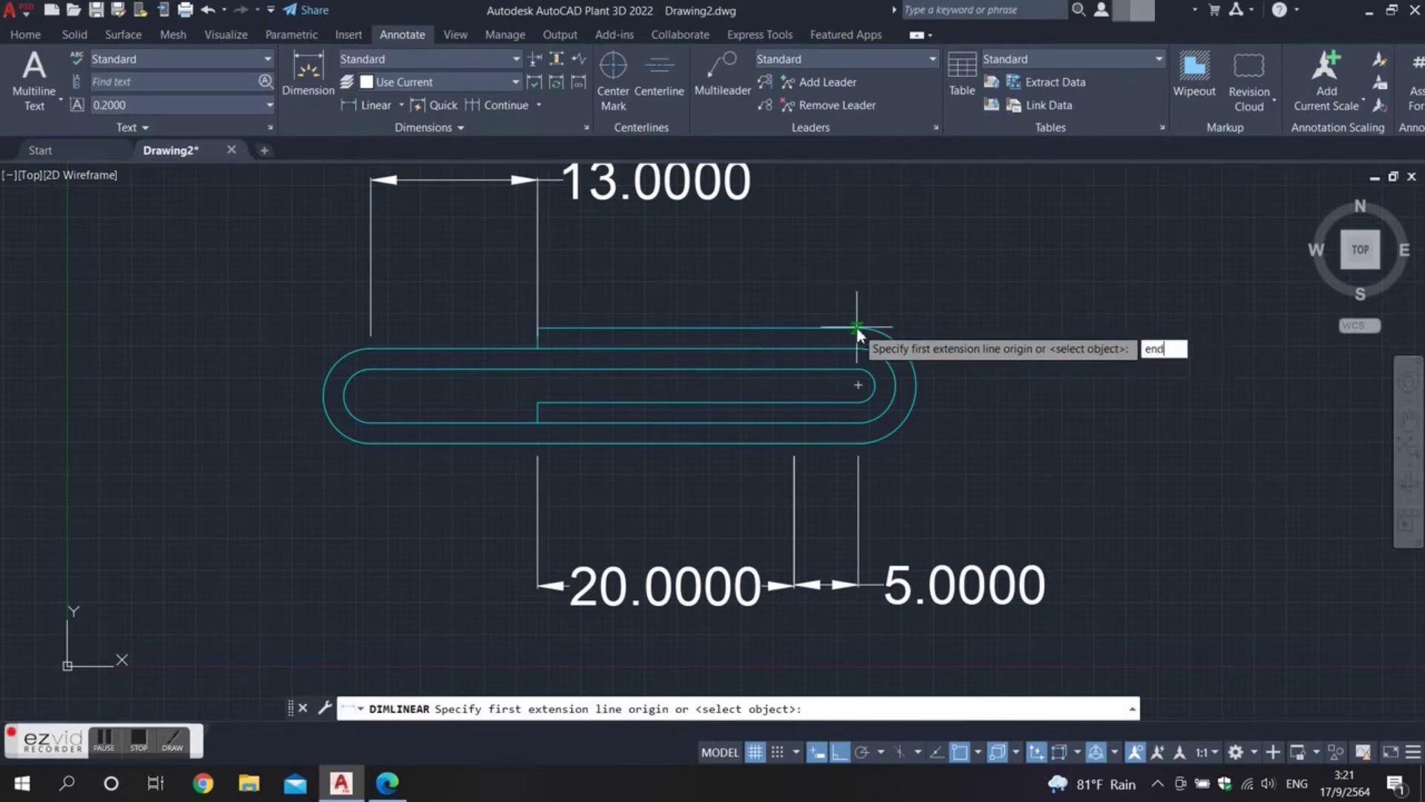
key(Return)
click(858, 328)
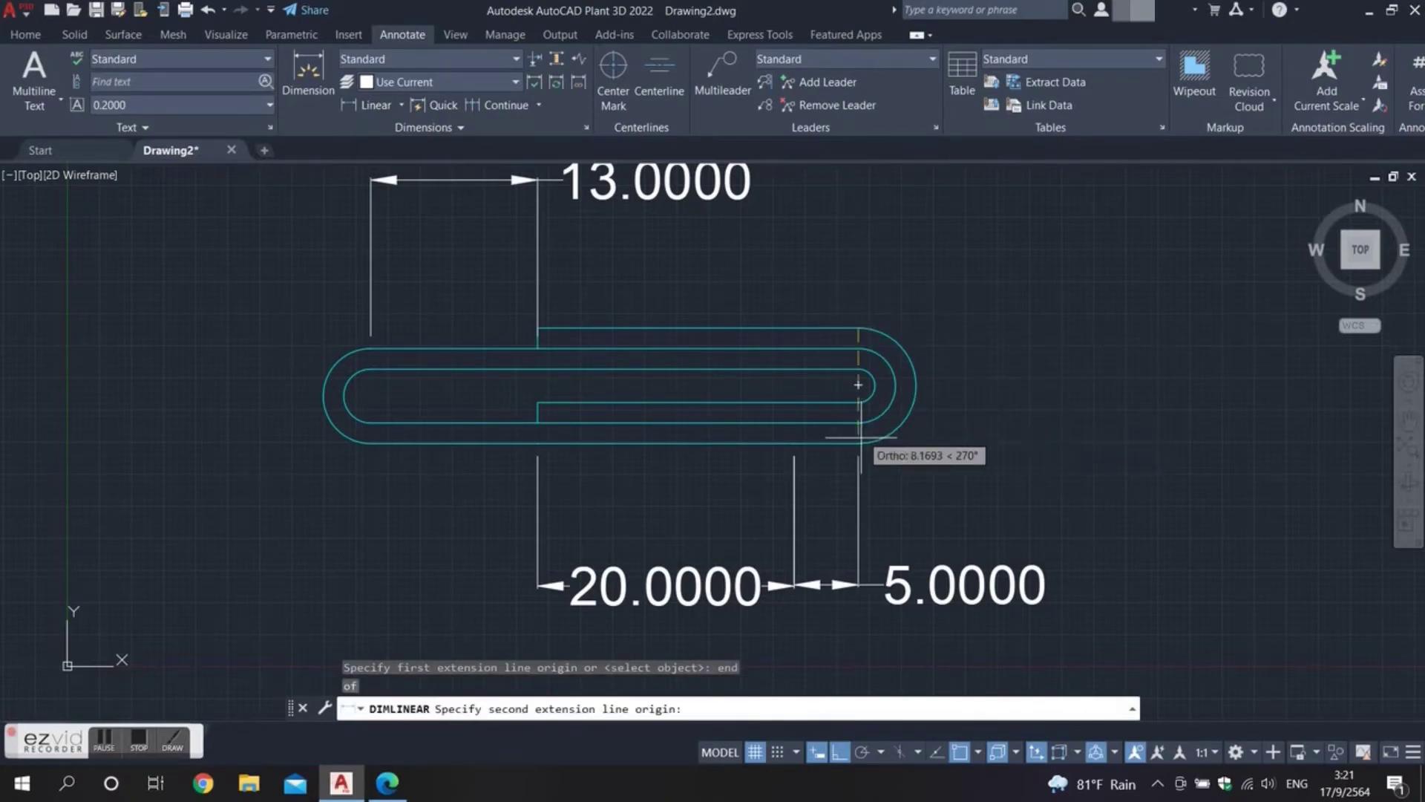
text(end)
key(Return)
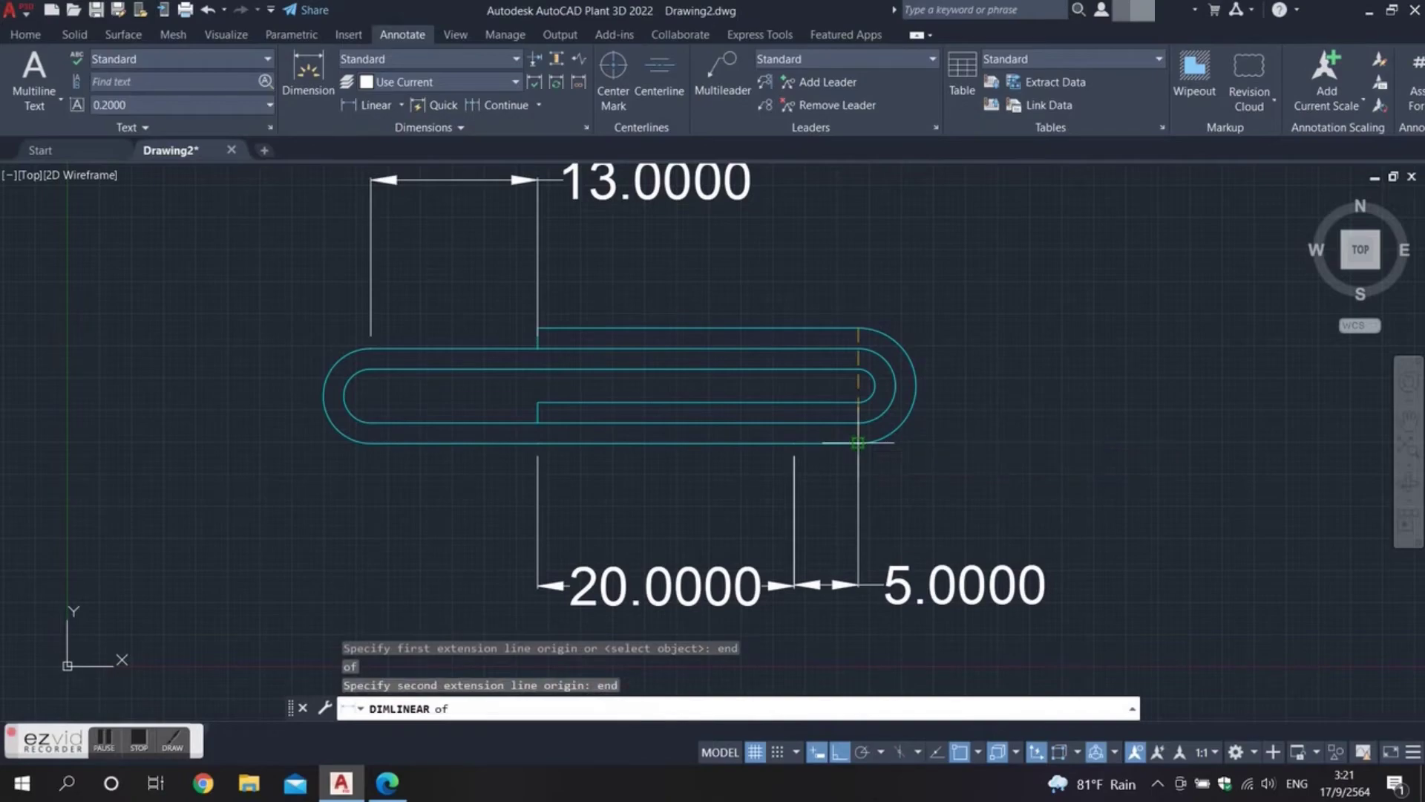
click(858, 443)
middle_drag(1189, 429, 1117, 431)
click(1208, 427)
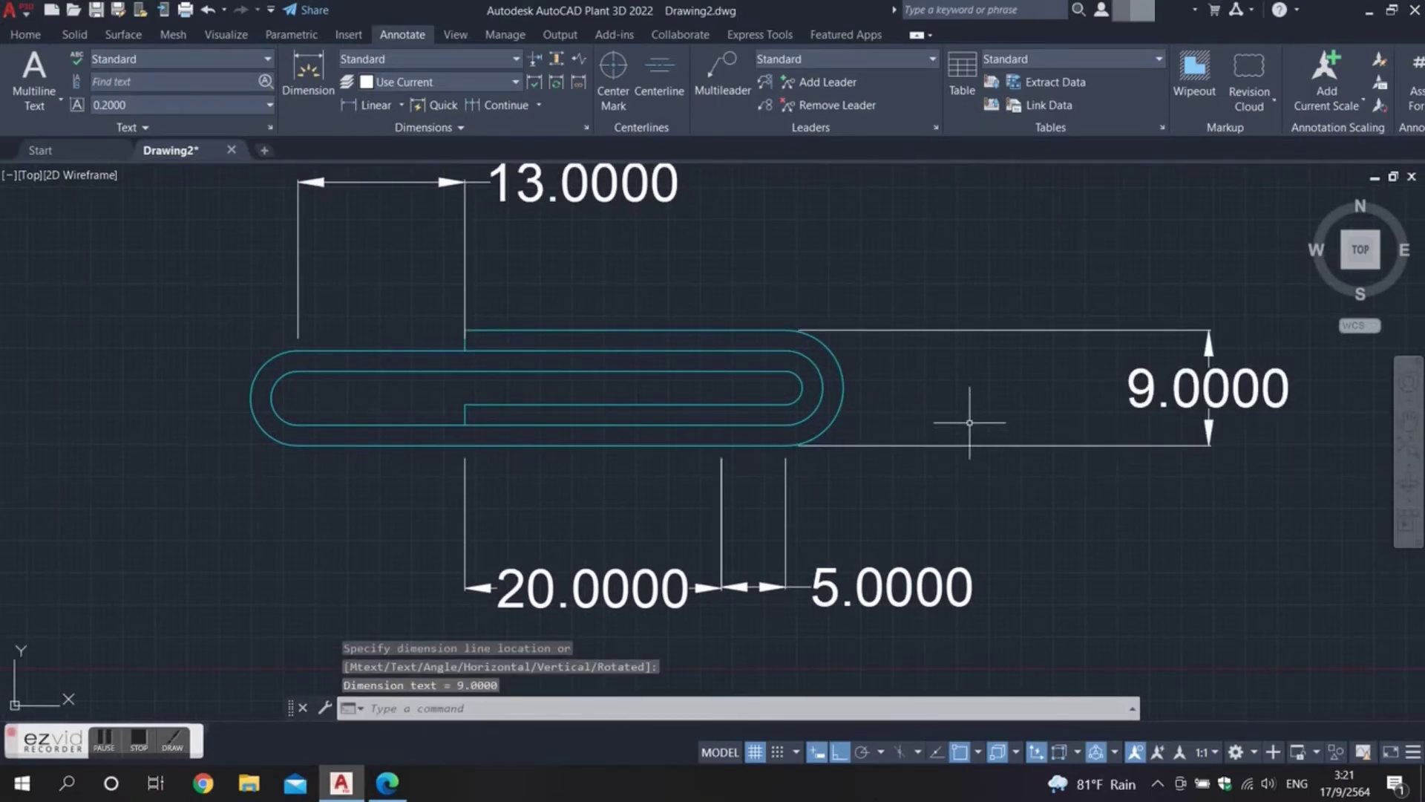
Add a vertical linear dimension between the ends of the middle right arc, placed inside the outermost arc's height dimension.
click(369, 105)
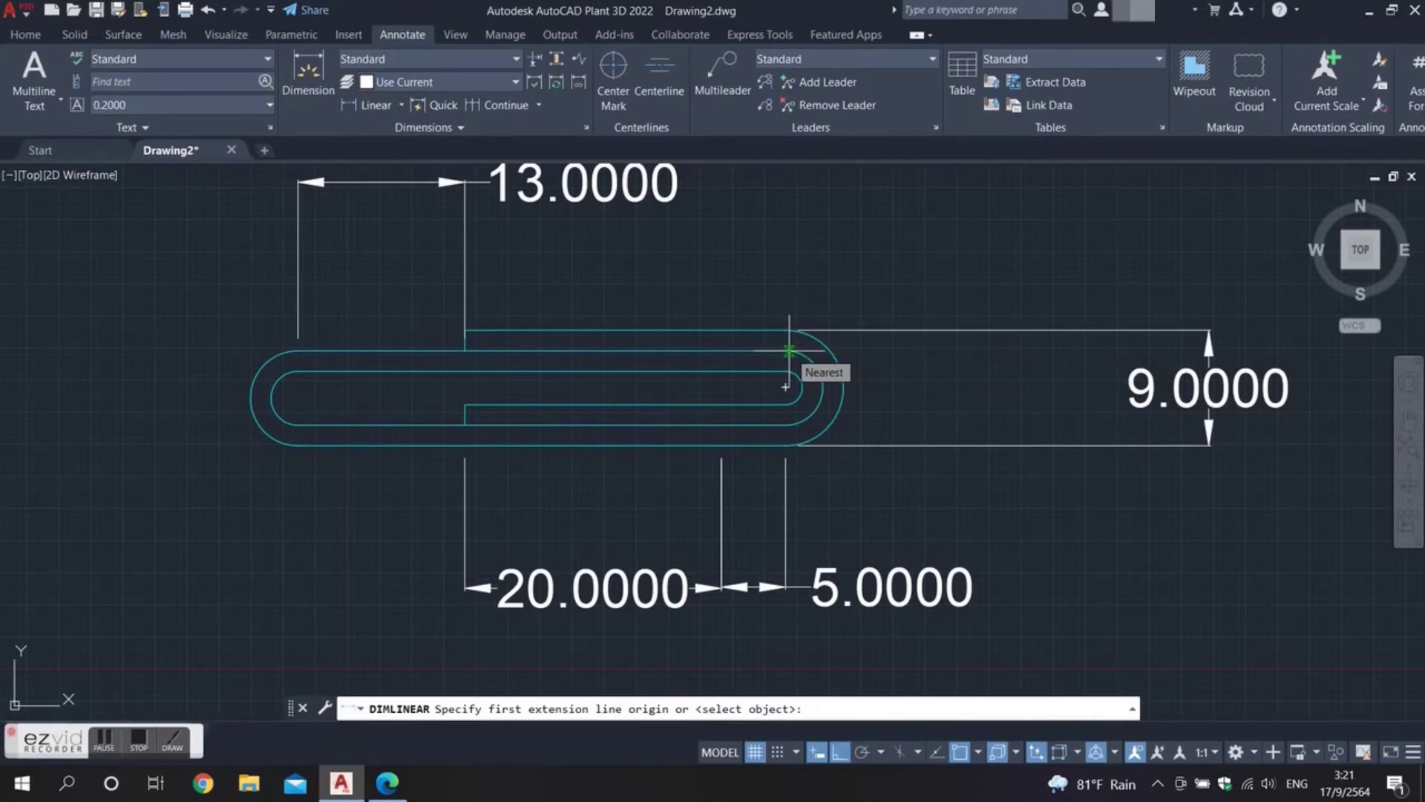
text(e)
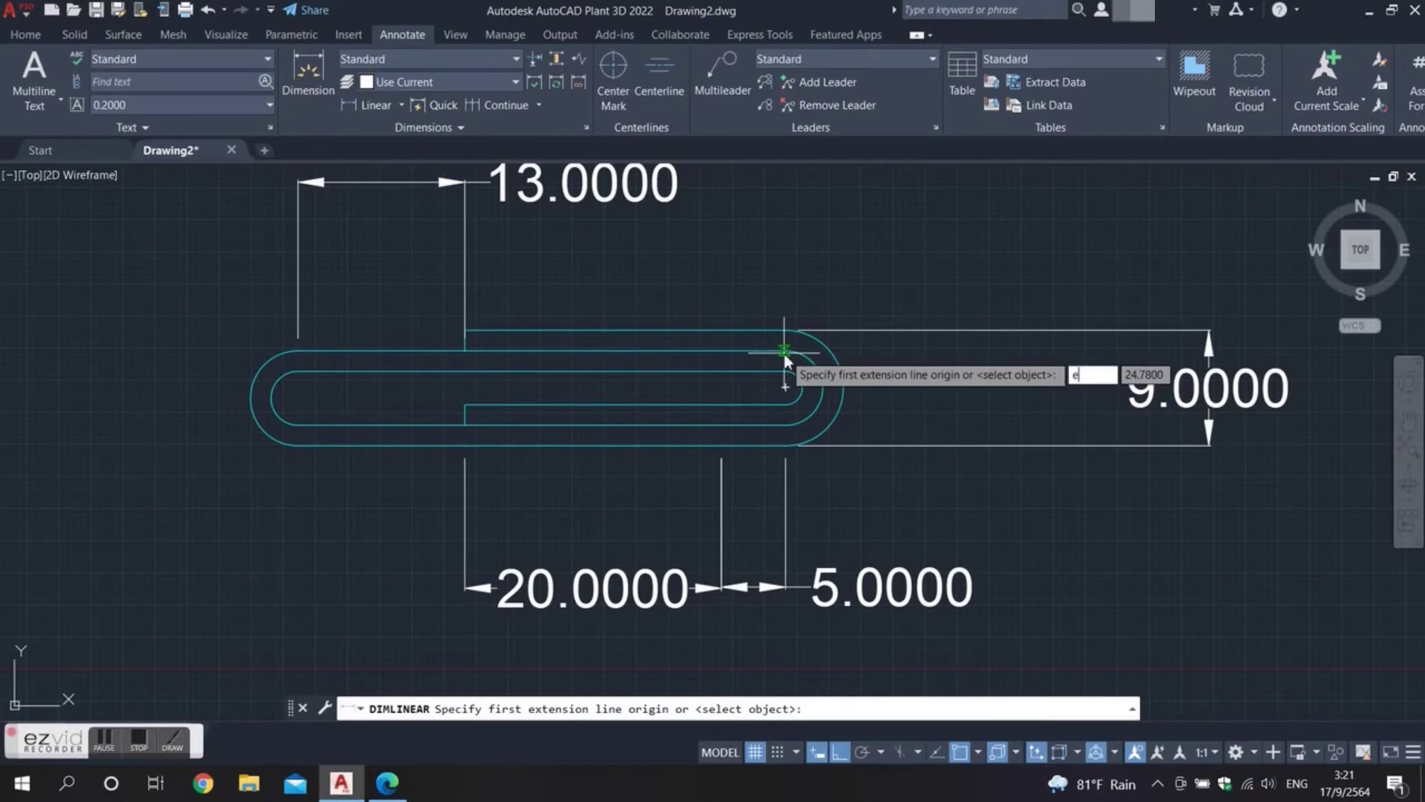
text(nd)
key(Return)
click(784, 350)
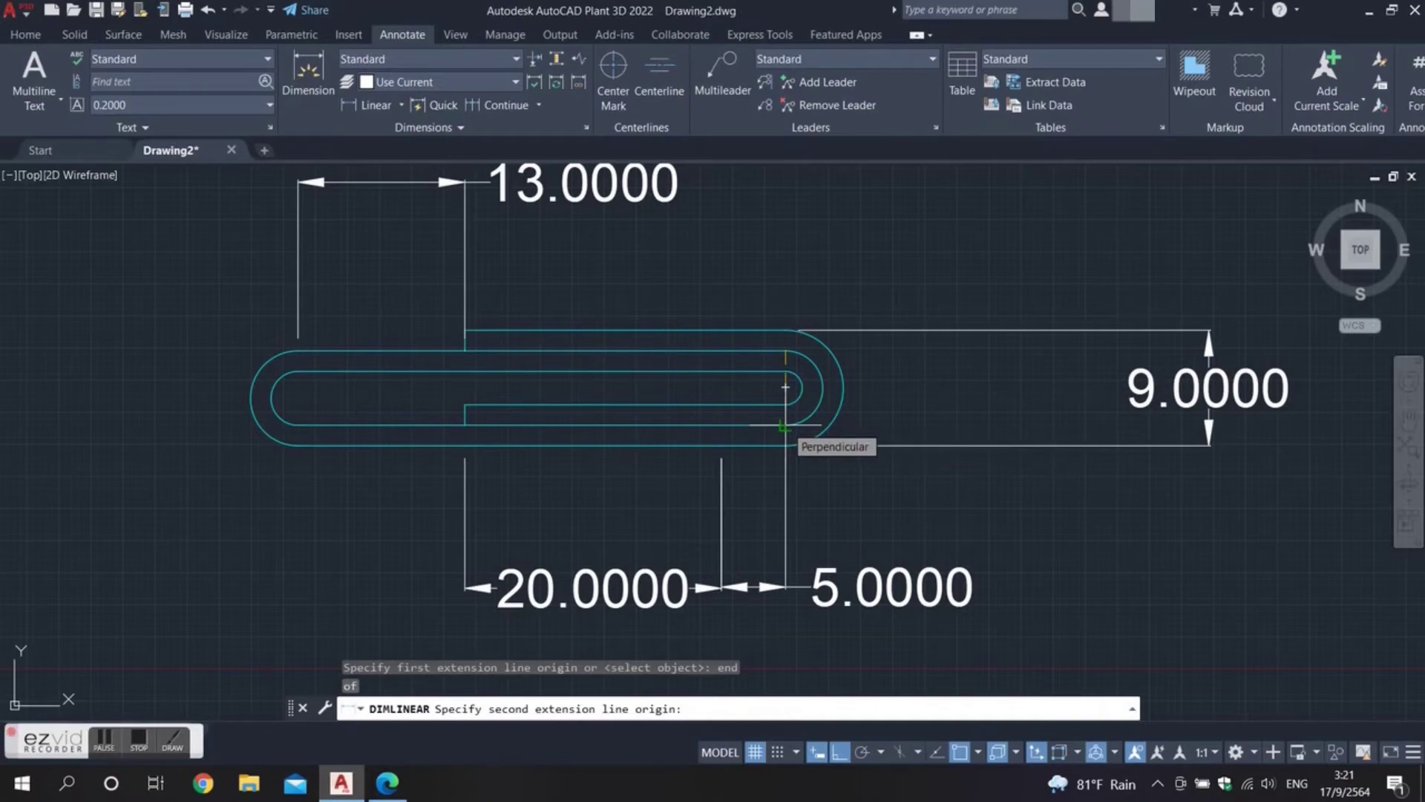
text(end)
key(Return)
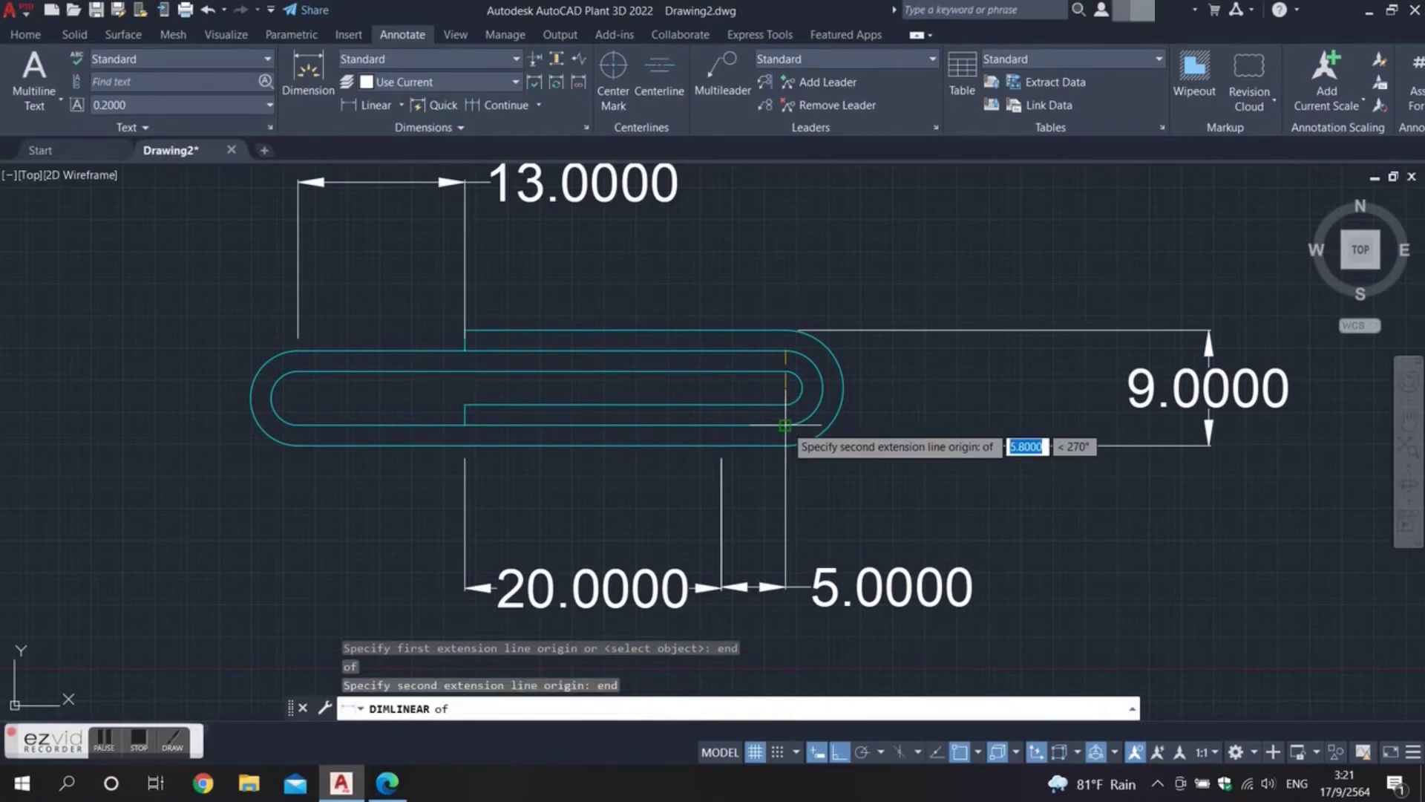
click(785, 425)
click(1077, 445)
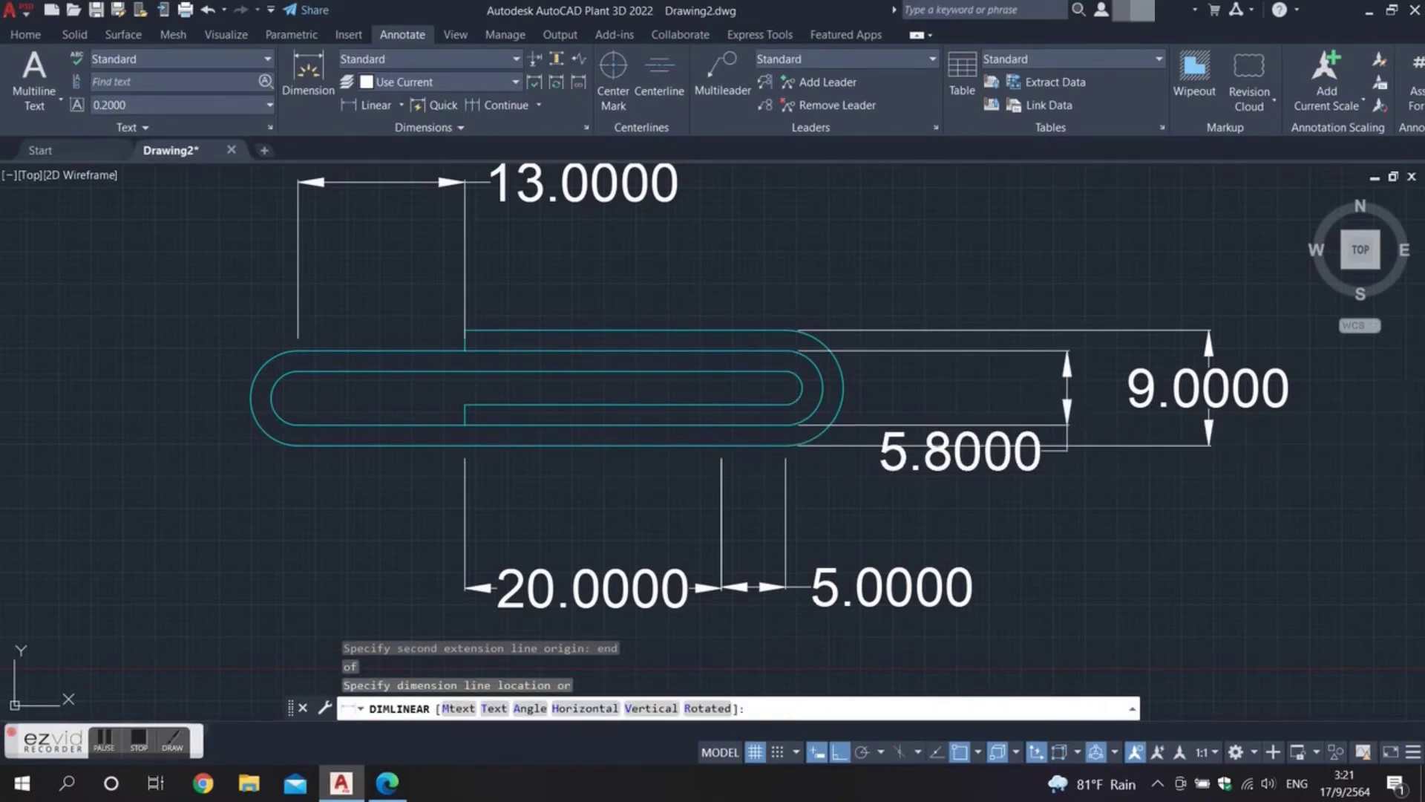
Modify the Standard dimension style so that both its dimension lines and its extension lines are green.
scroll(1104, 499, down, 2)
mouse_move(1106, 503)
middle_down()
mouse_move(1118, 519)
mouse_move(1090, 485)
middle_up()
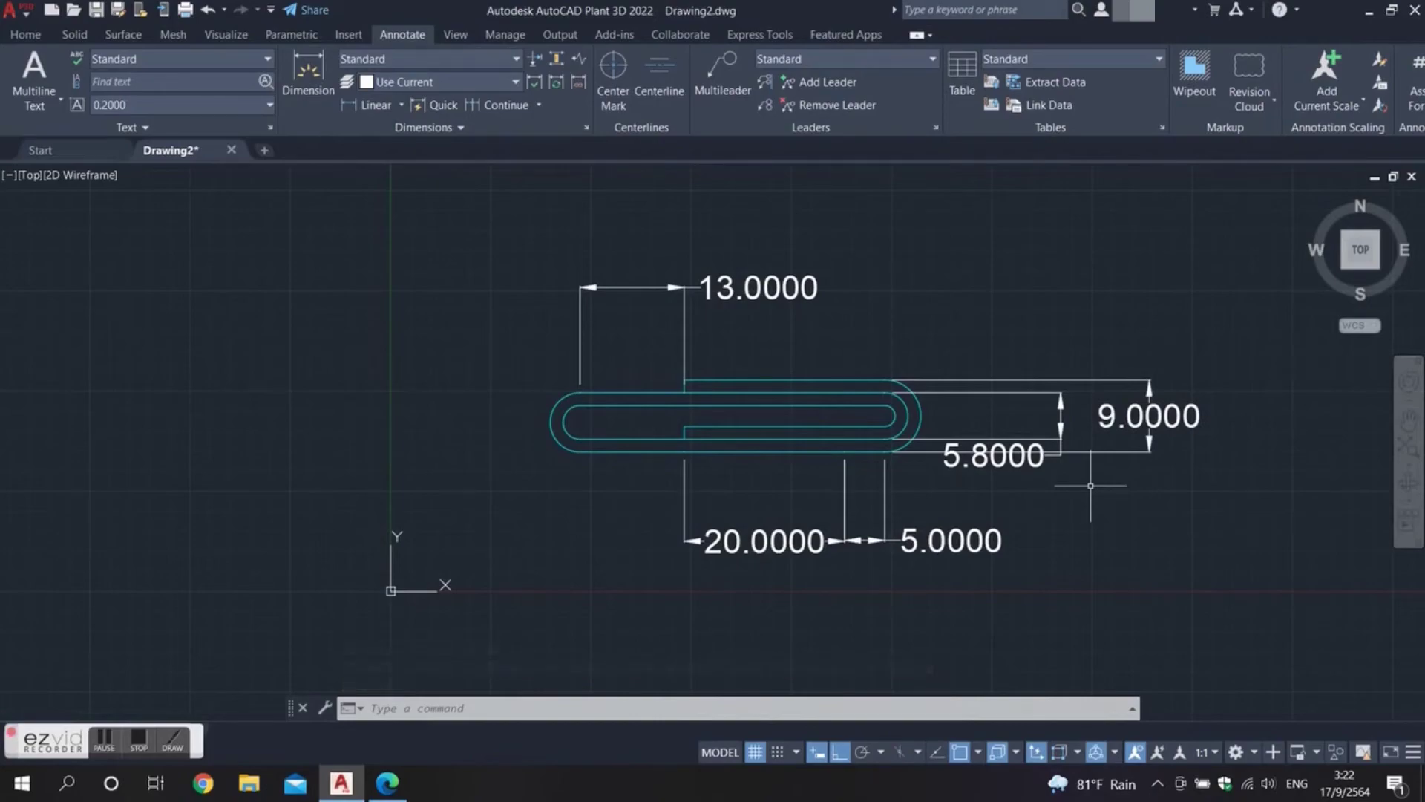
text(DIMSTy)
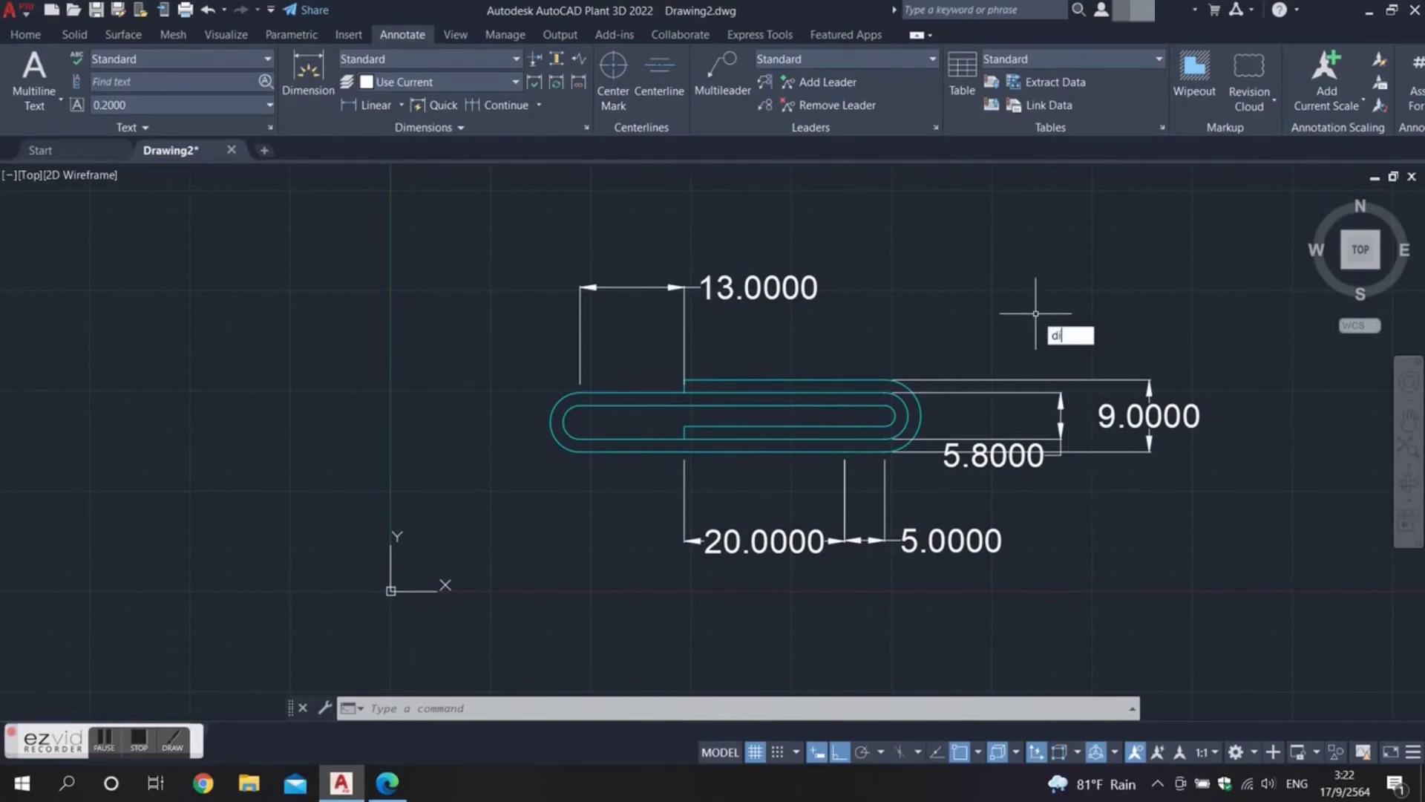
key(Return)
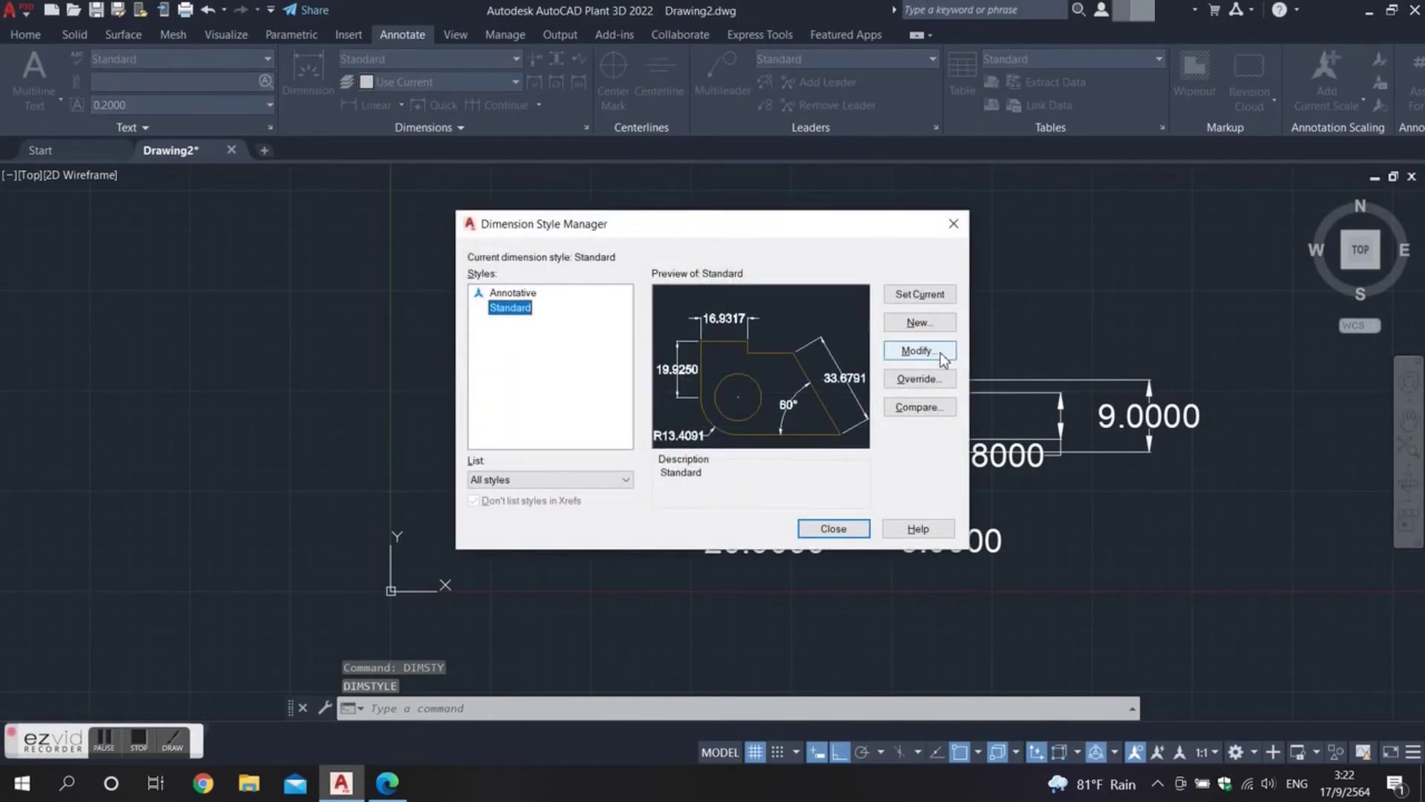
click(941, 359)
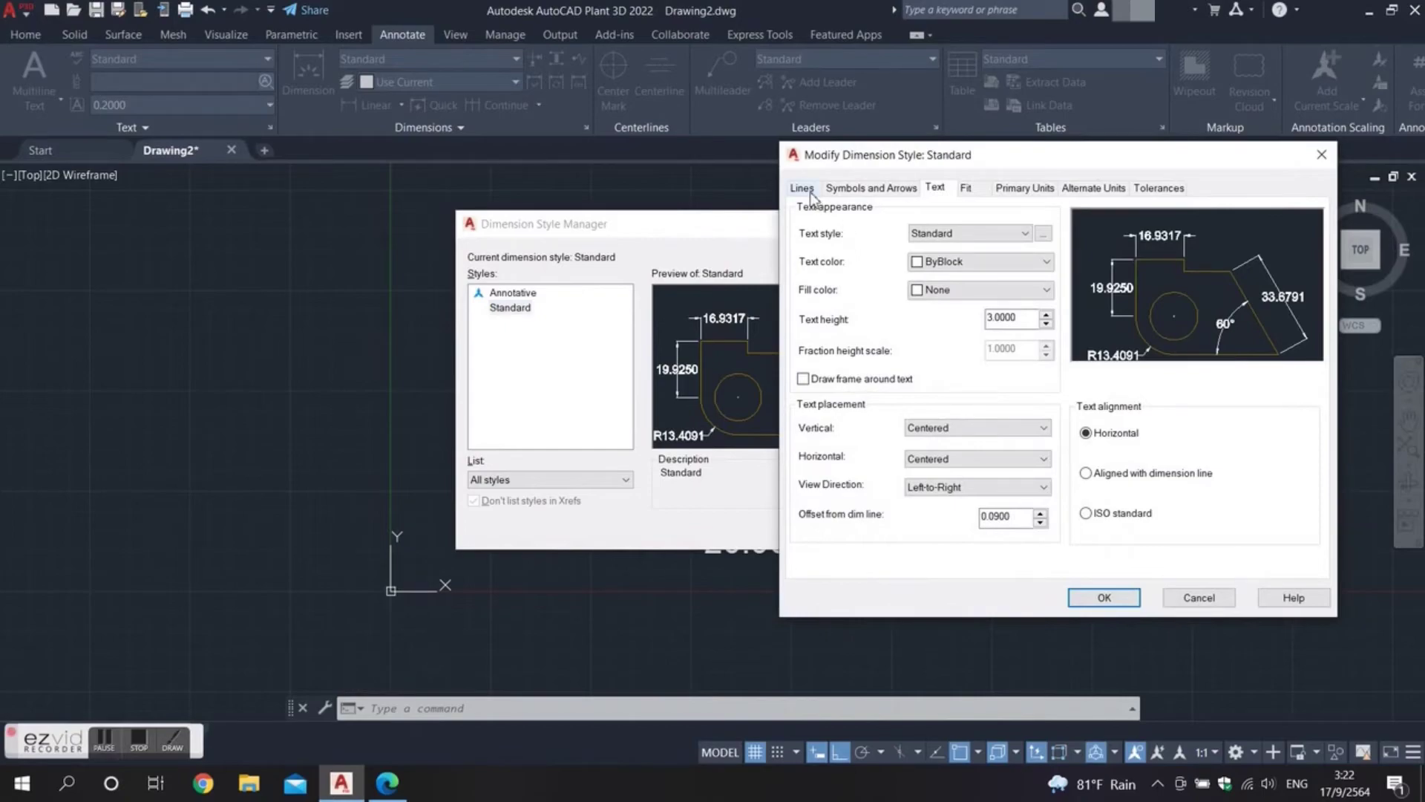
click(810, 194)
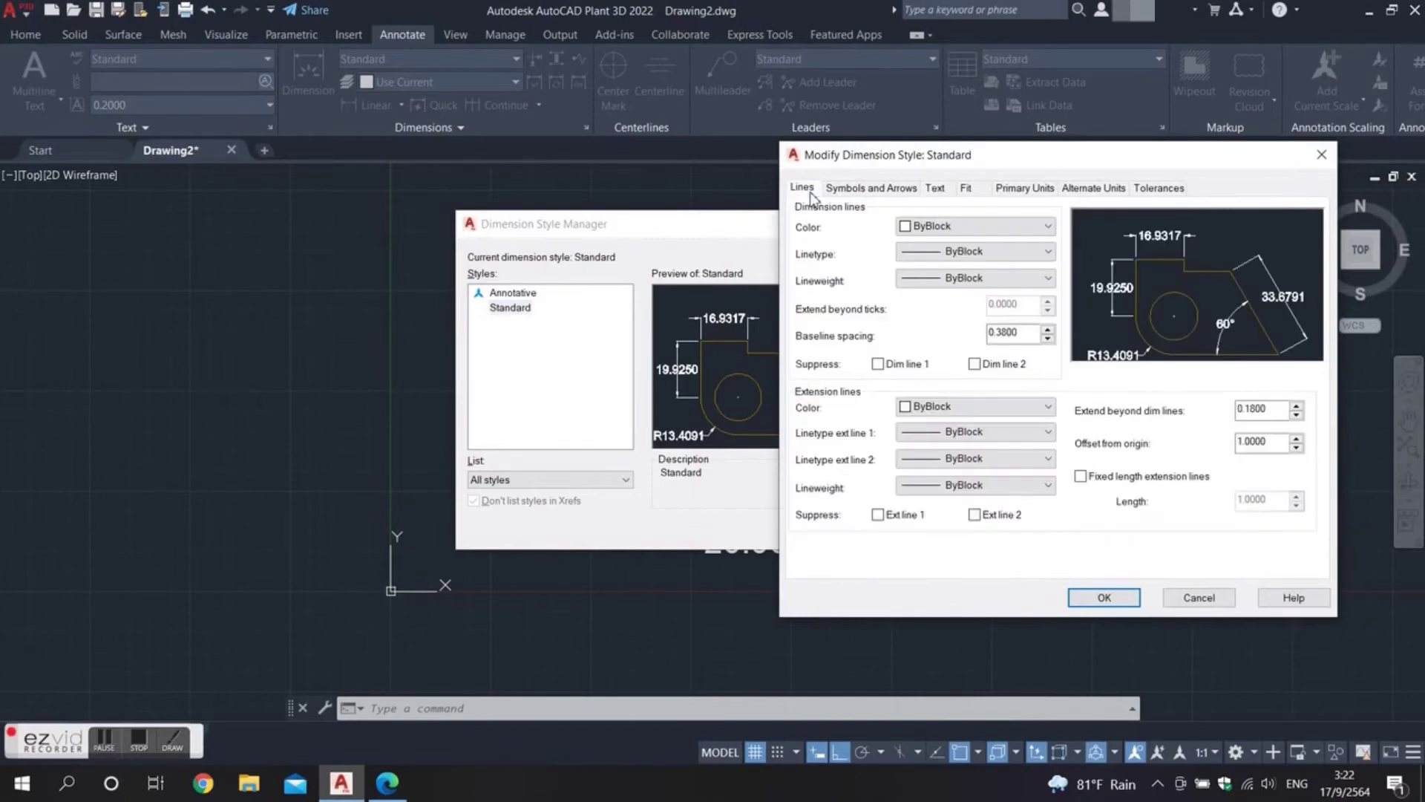
click(969, 228)
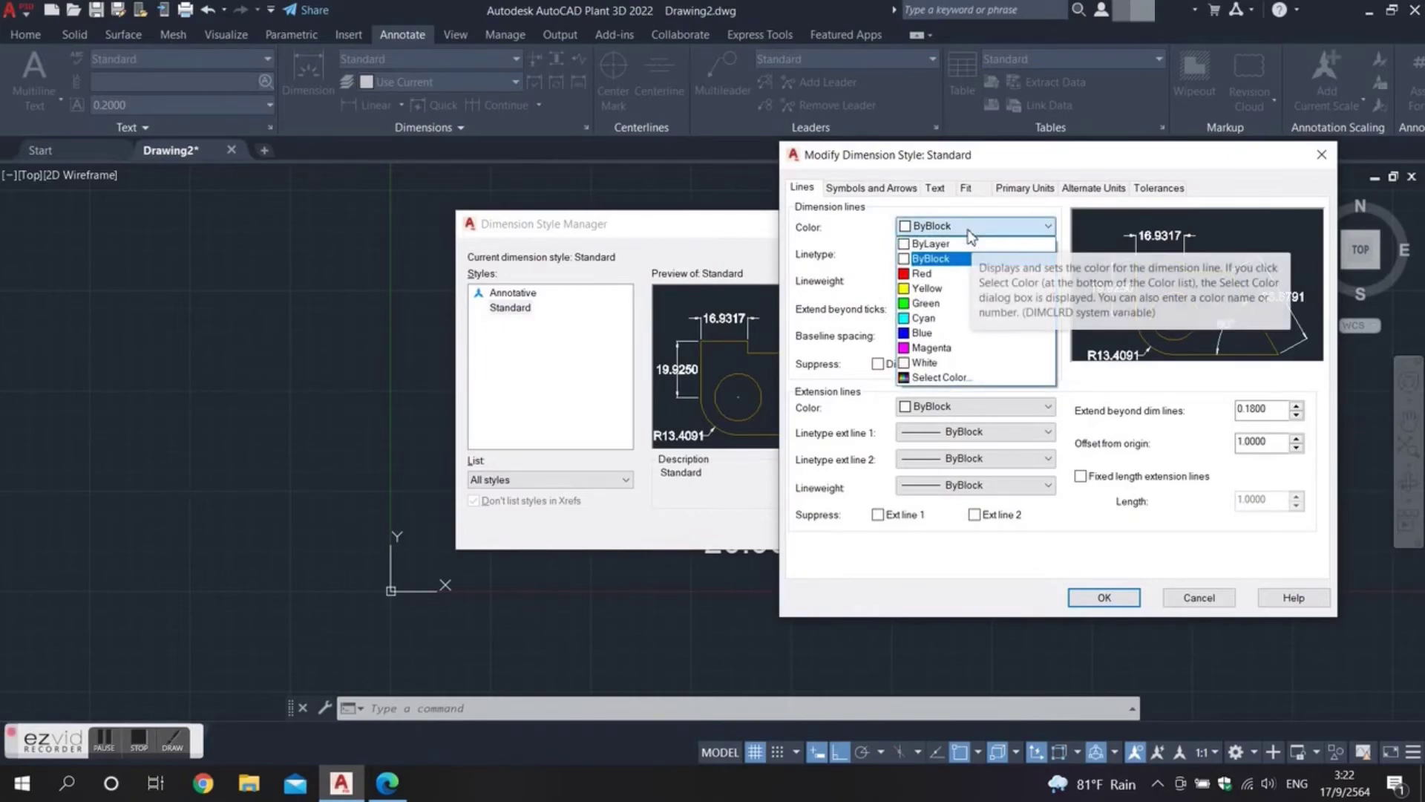
click(946, 305)
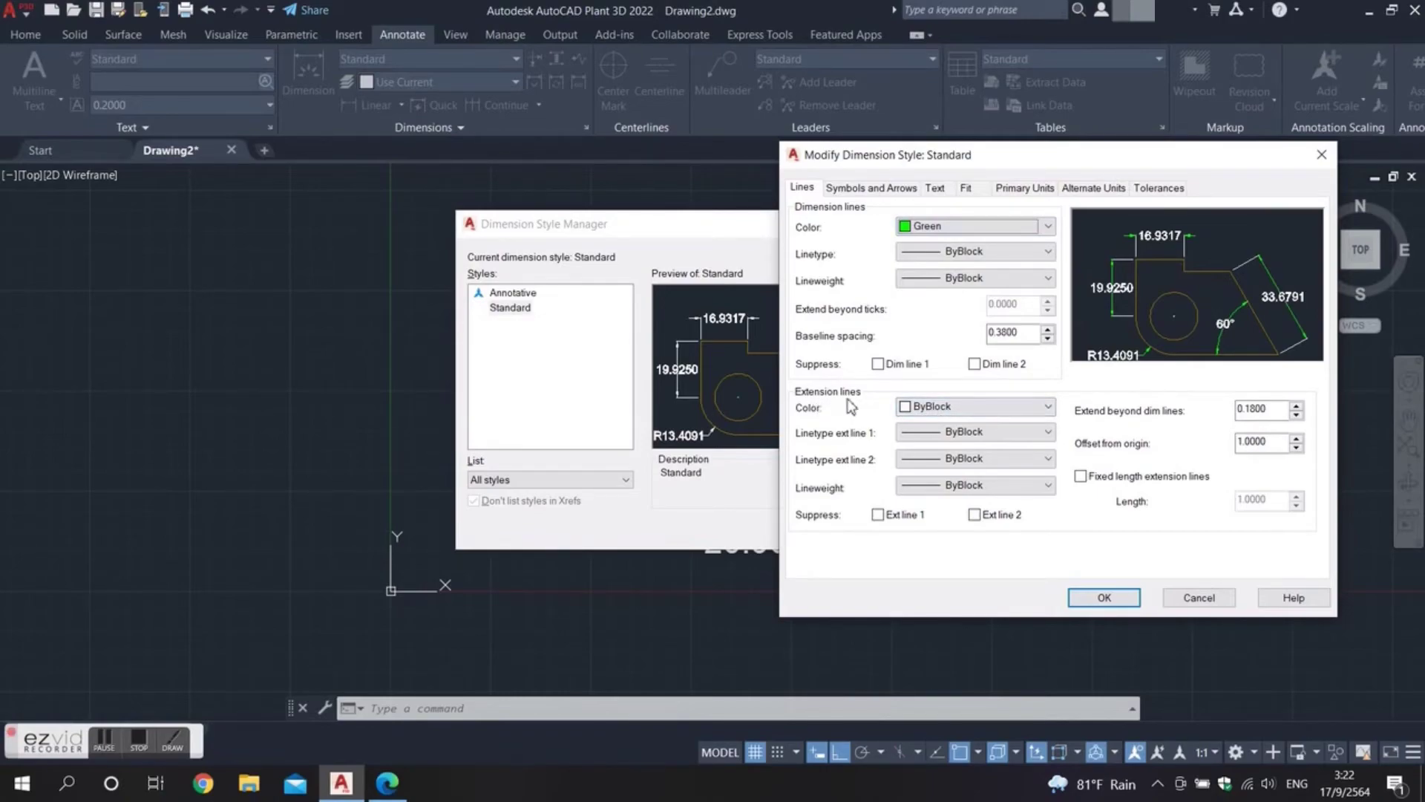
click(898, 406)
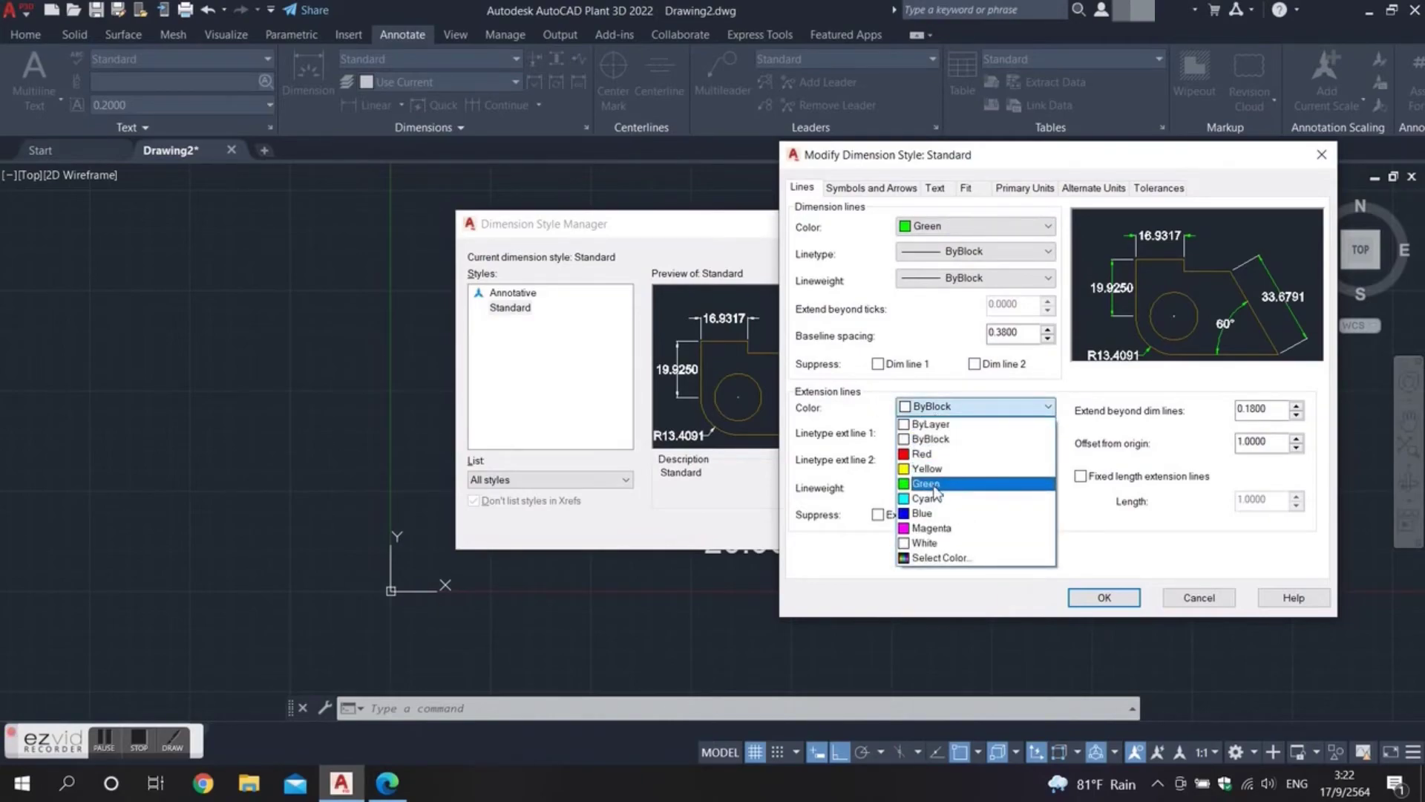
click(937, 487)
Try green, magenta and yellow in turn as the Standard dimension style's text color.
click(933, 190)
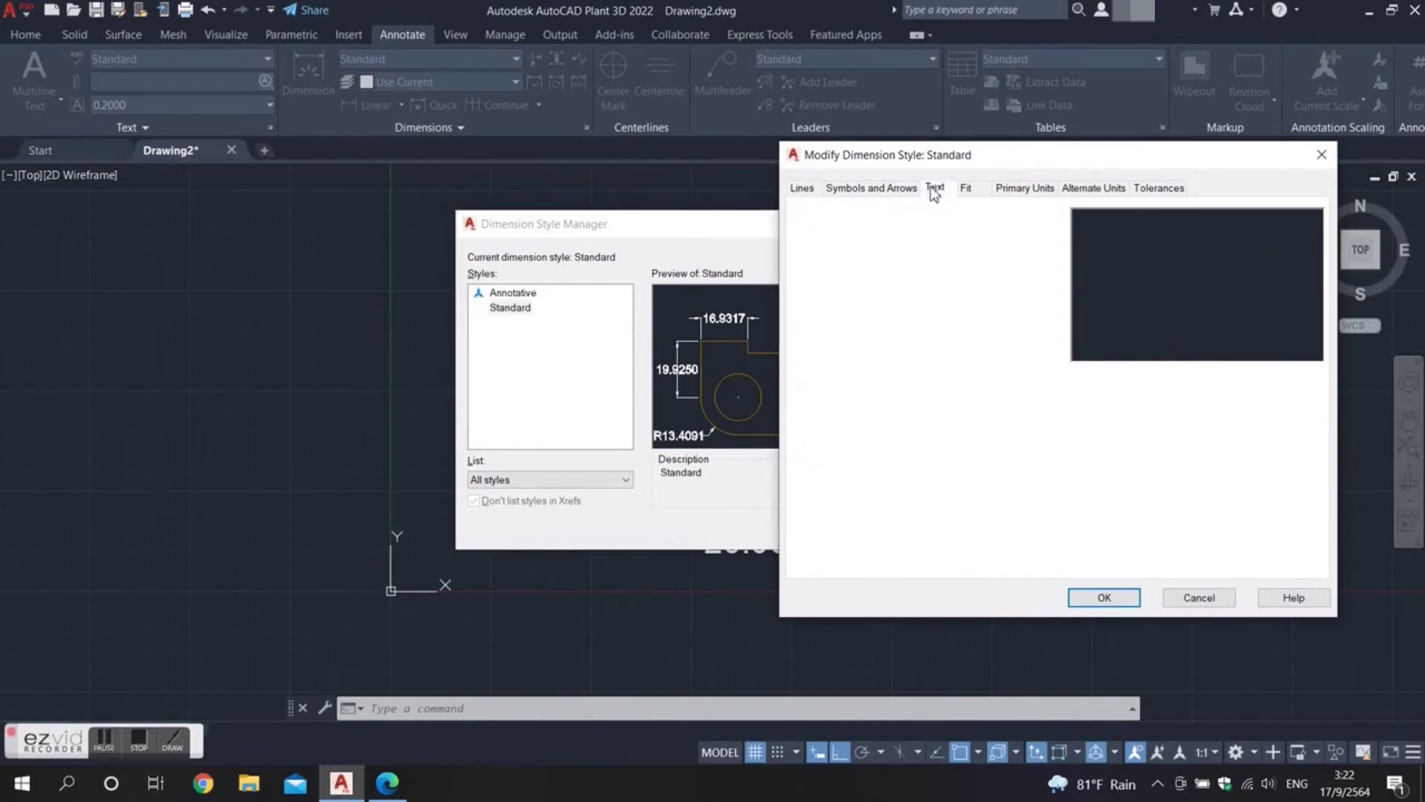
click(939, 264)
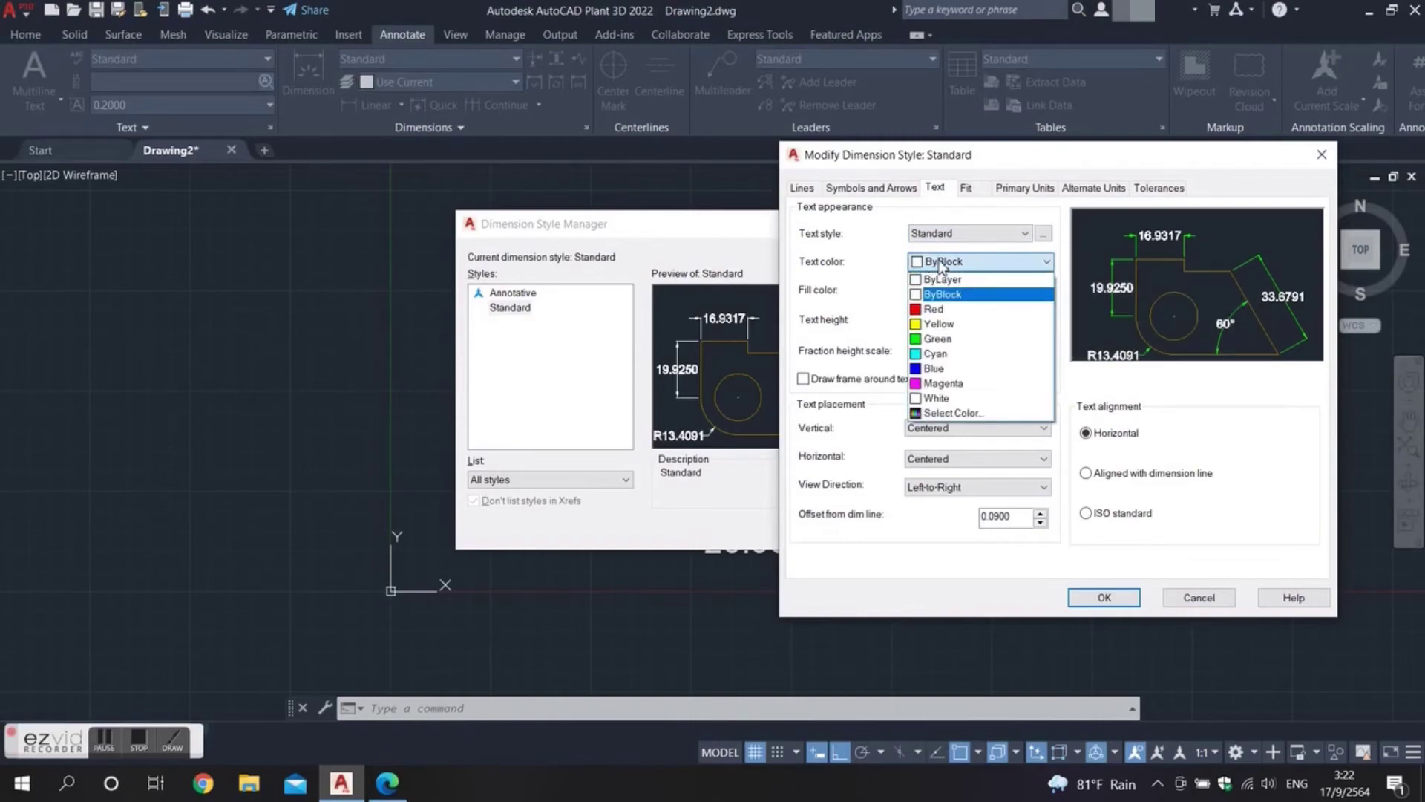
click(938, 338)
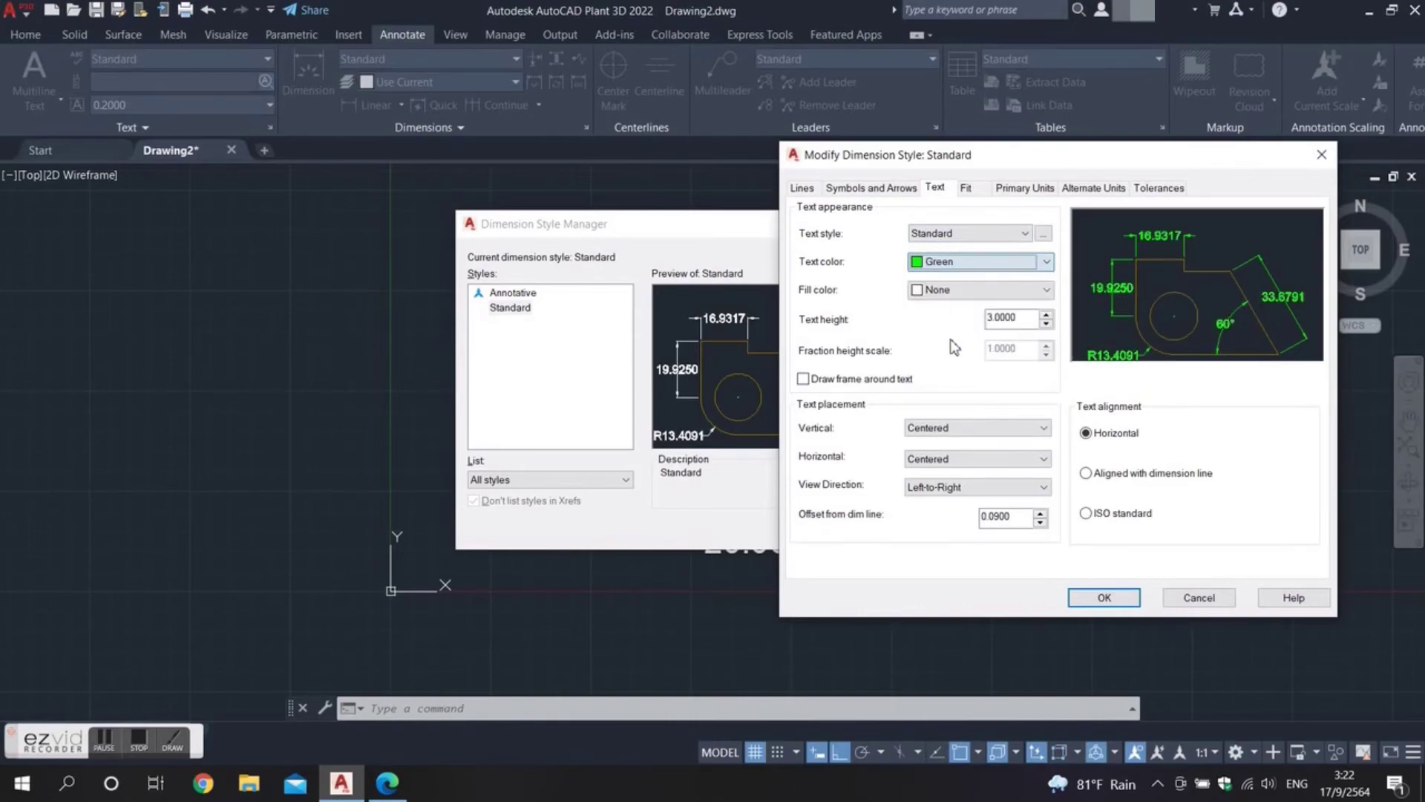
click(968, 265)
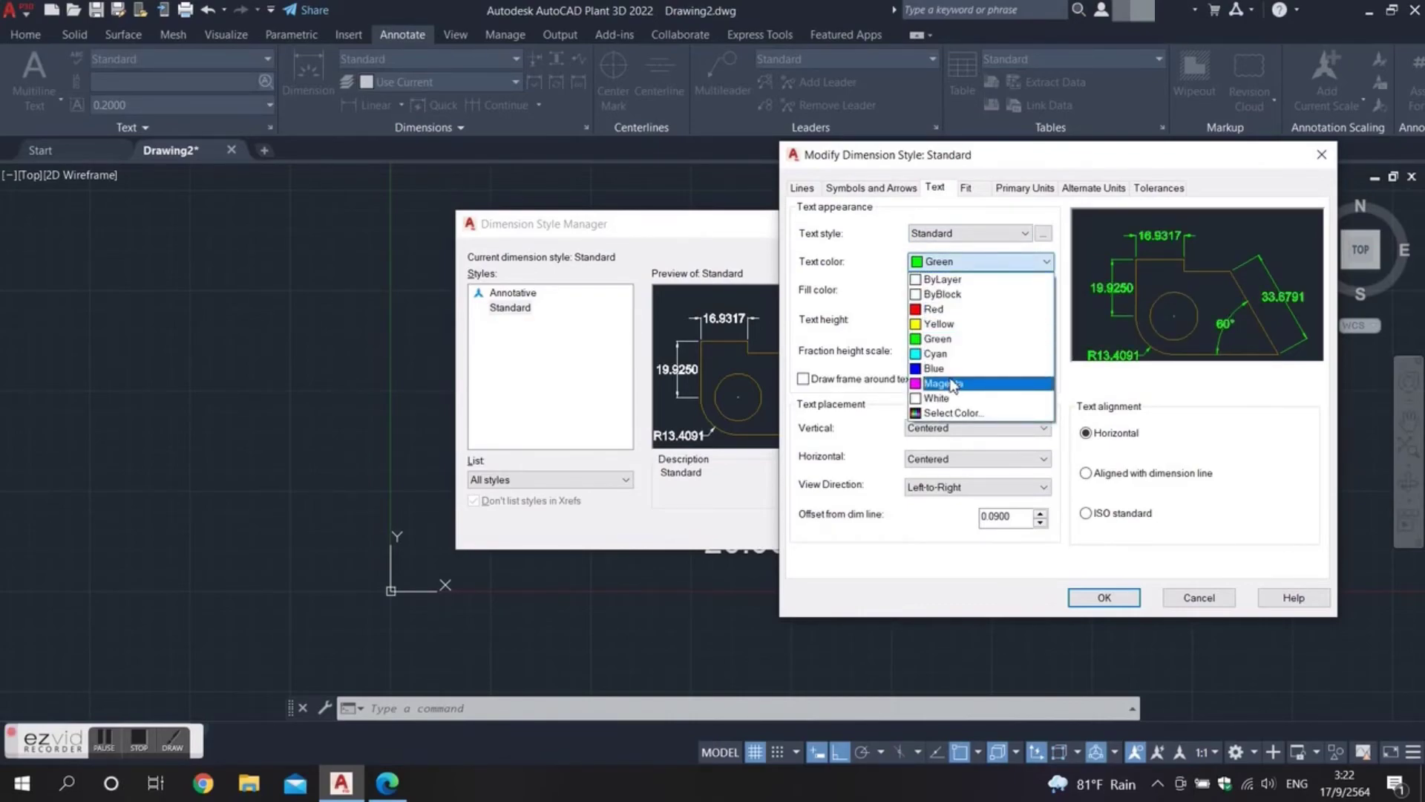
click(952, 383)
click(933, 267)
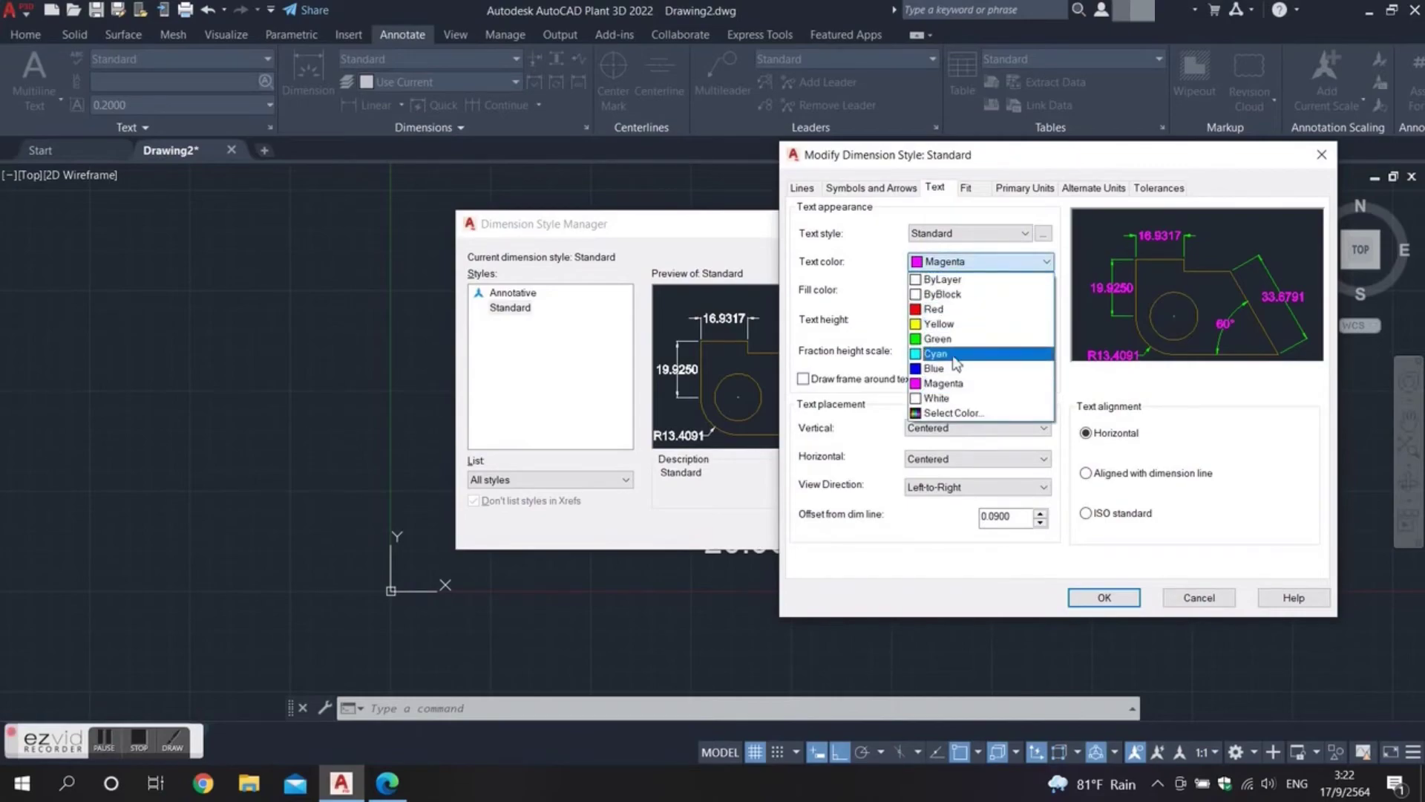
click(939, 324)
Set the Standard style's dimension text color to cyan, then accept the changes and close the Dimension Style Manager.
click(968, 256)
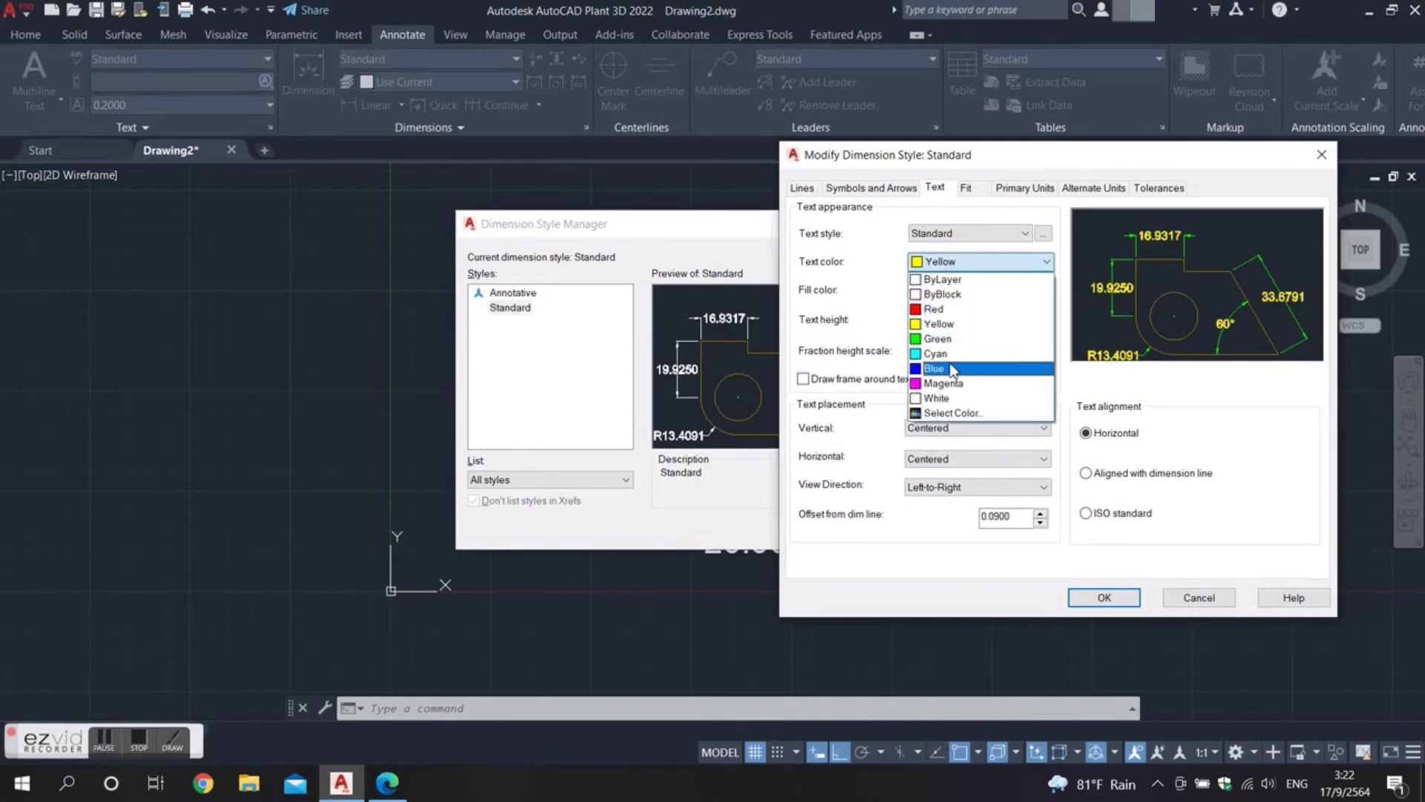
click(958, 355)
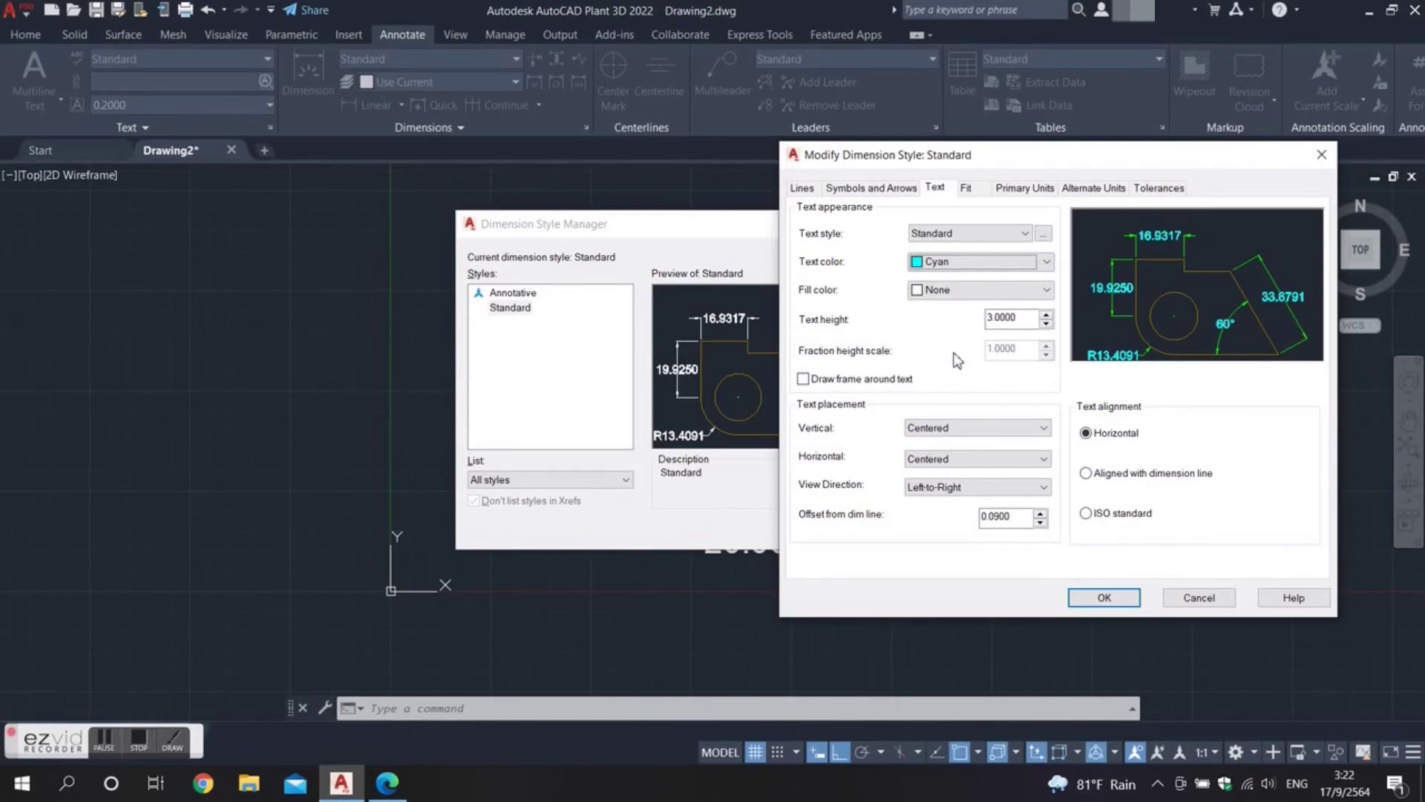
click(1110, 598)
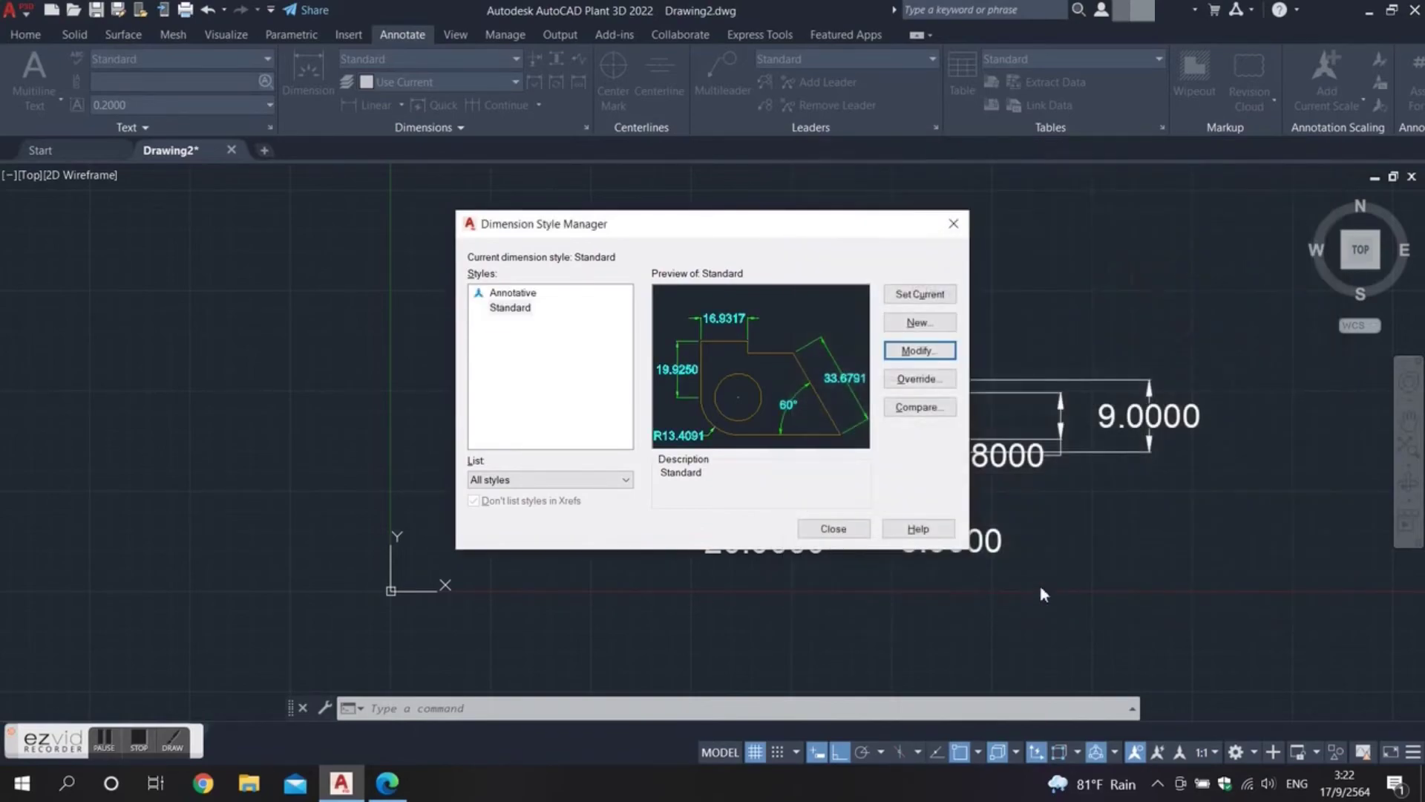
click(832, 528)
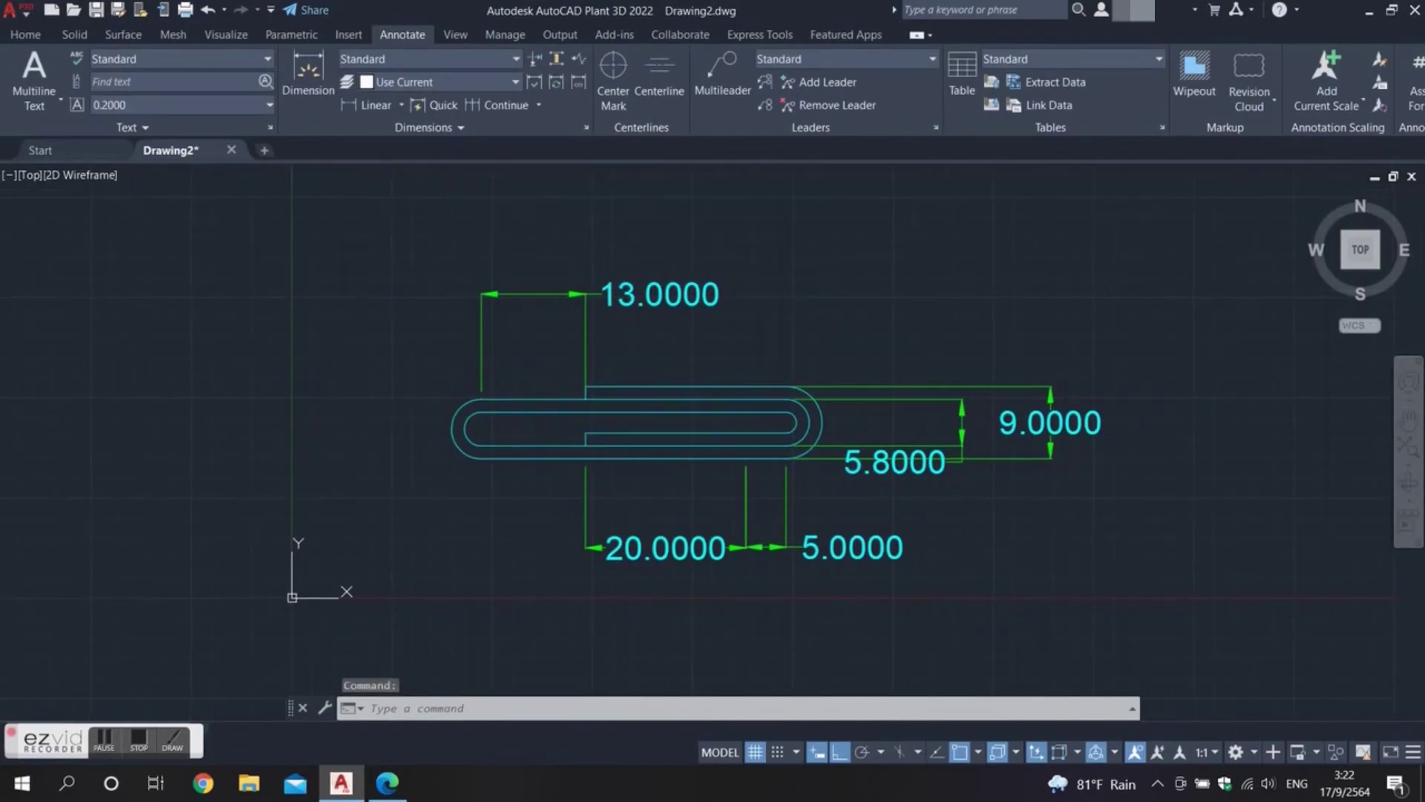